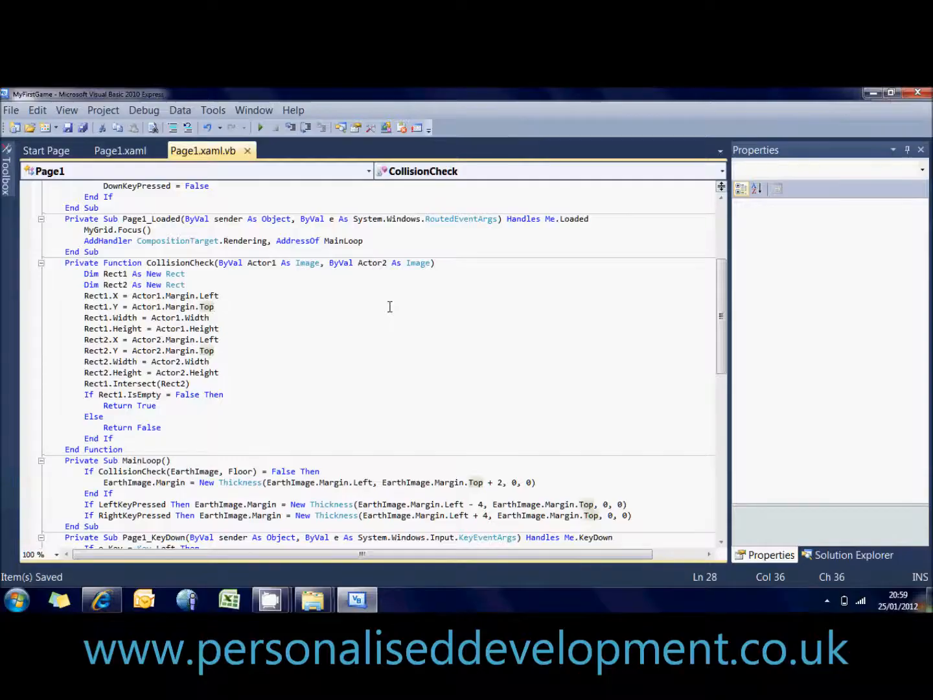
pyautogui.moveTo(723, 321)
pyautogui.mouseDown()
pyautogui.moveTo(723, 277)
pyautogui.moveTo(718, 341)
pyautogui.moveTo(720, 205)
pyautogui.mouseUp()
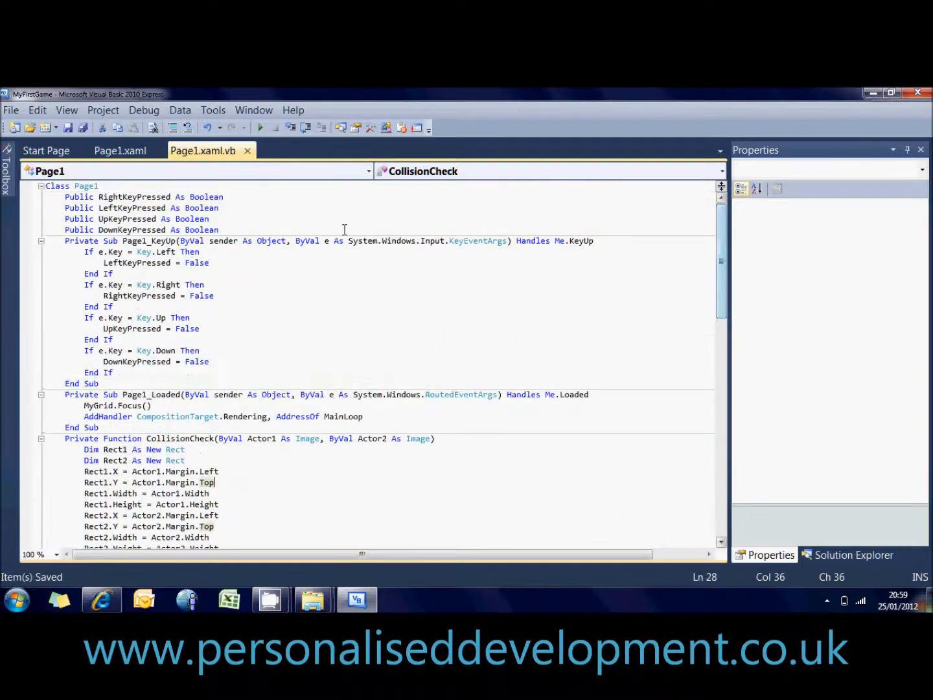
# Step: Declare Public UpSpeed As Double on a new line after DownKeyPressed
pyautogui.click(286, 230)
pyautogui.press('Return')
pyautogui.write('Public ')
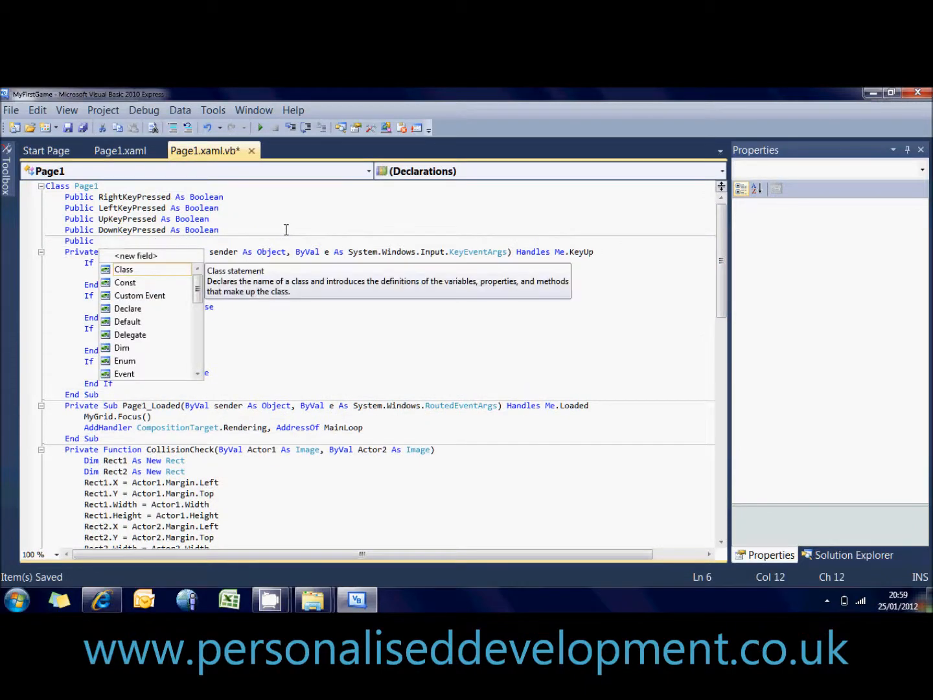
pyautogui.write('Up')
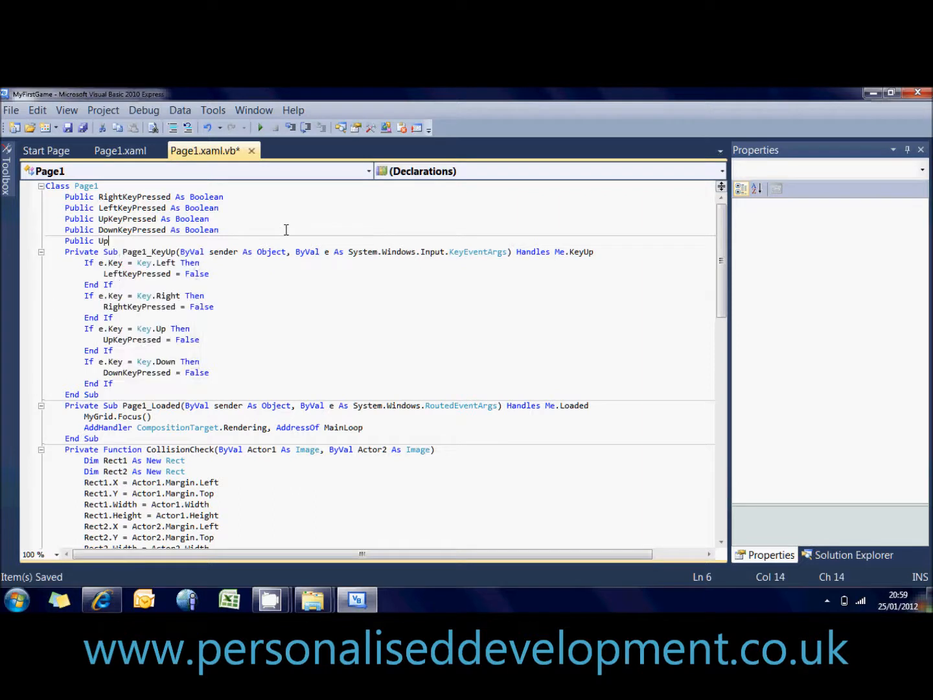
pyautogui.write('Speed ')
pyautogui.write('As doub')
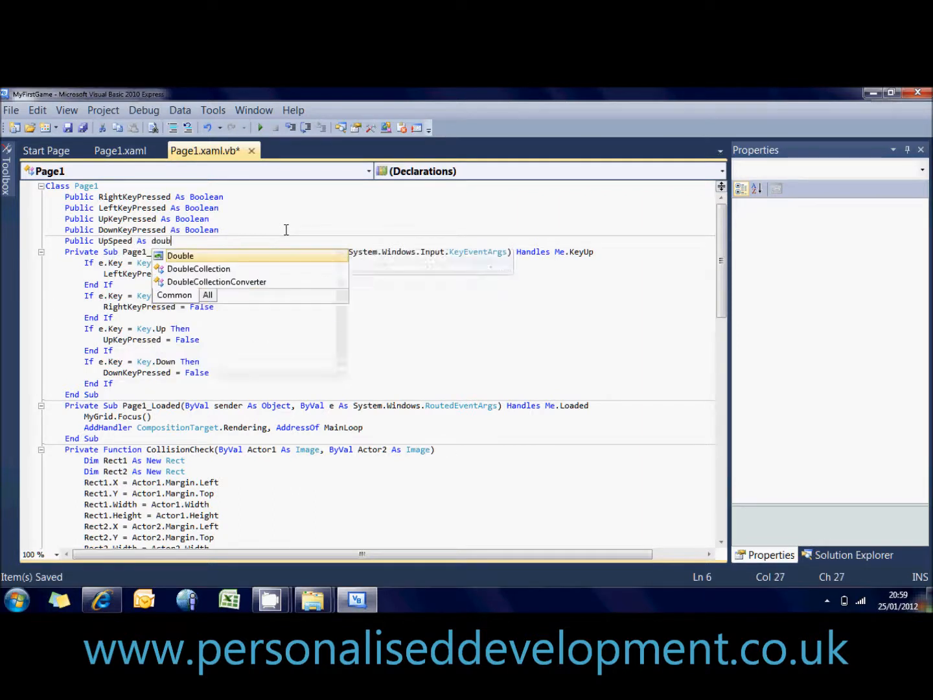
pyautogui.press('Tab')
pyautogui.press('Return')
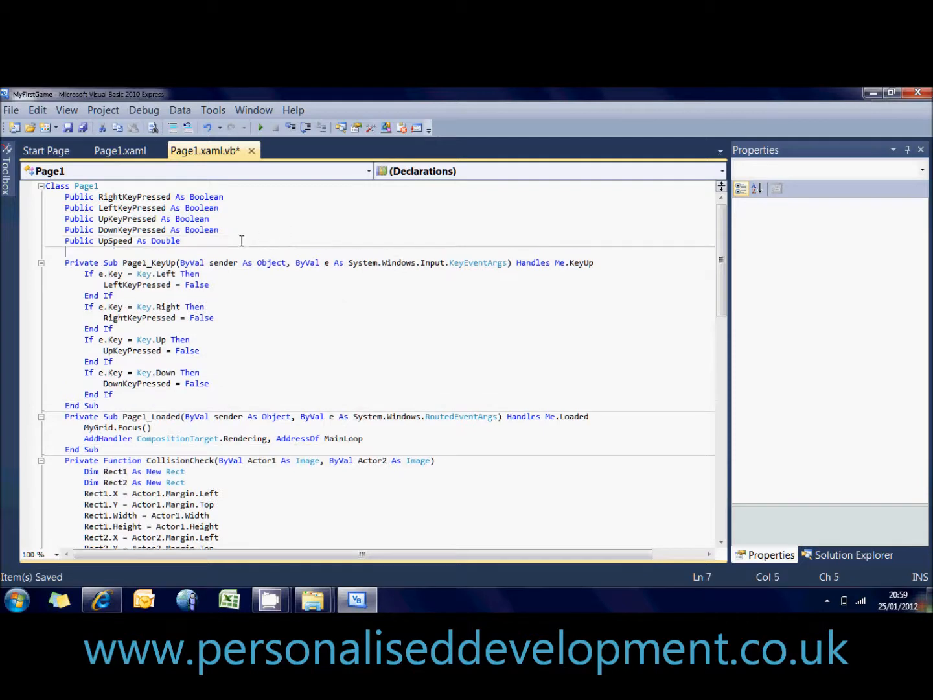
# Step: Duplicate the UpSpeed declaration and rename the copy to ForwardSpeed
pyautogui.moveTo(182, 241); pyautogui.dragTo(65, 243)
pyautogui.hotkey('ctrl', 'c')
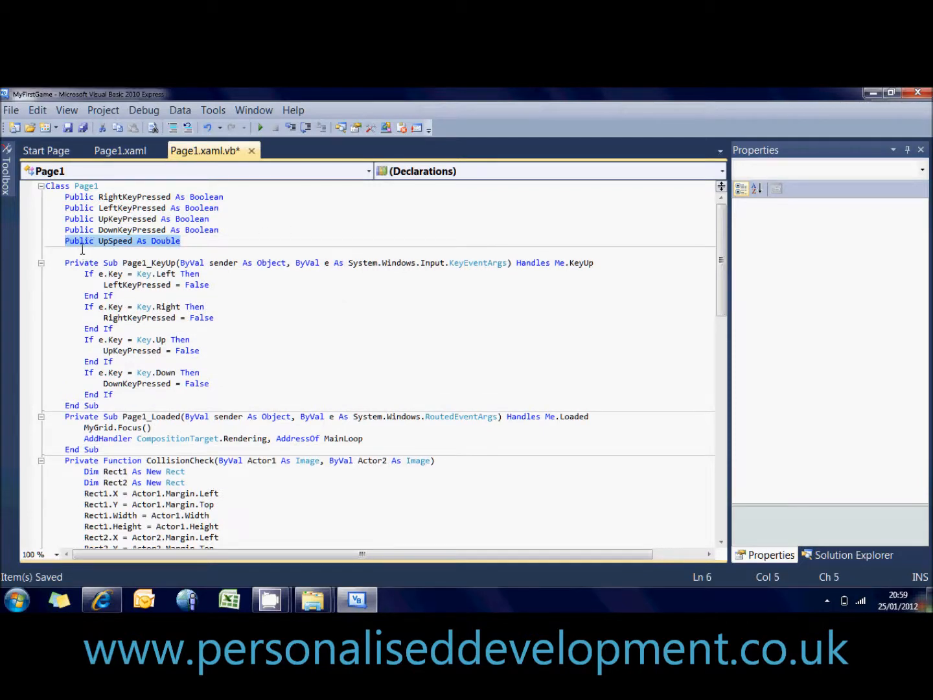
pyautogui.click(80, 253)
pyautogui.hotkey('ctrl', 'v')
pyautogui.doubleClick(109, 252)
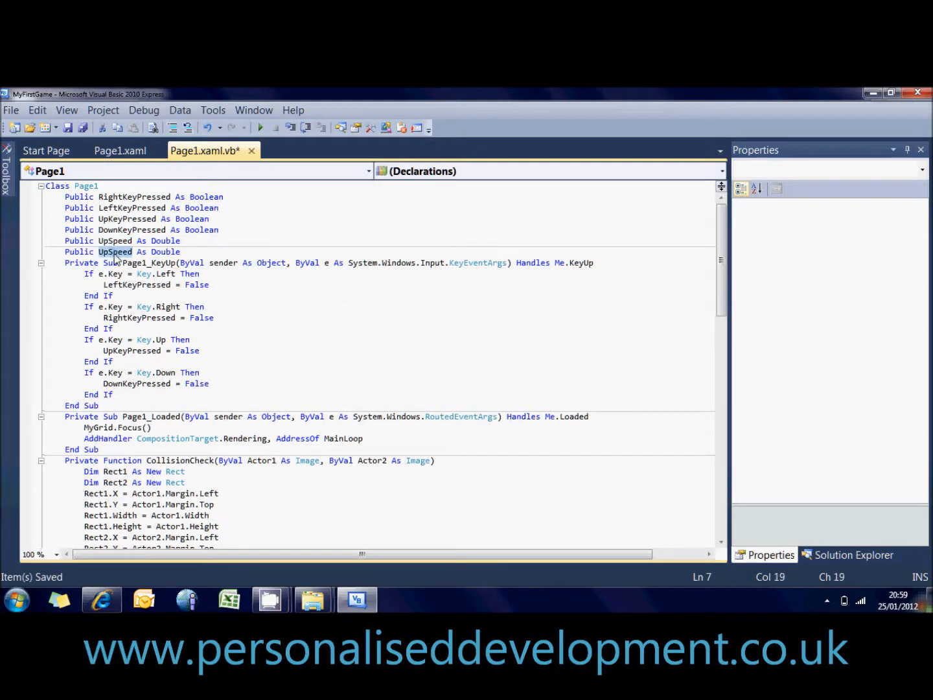
pyautogui.write('Forward')
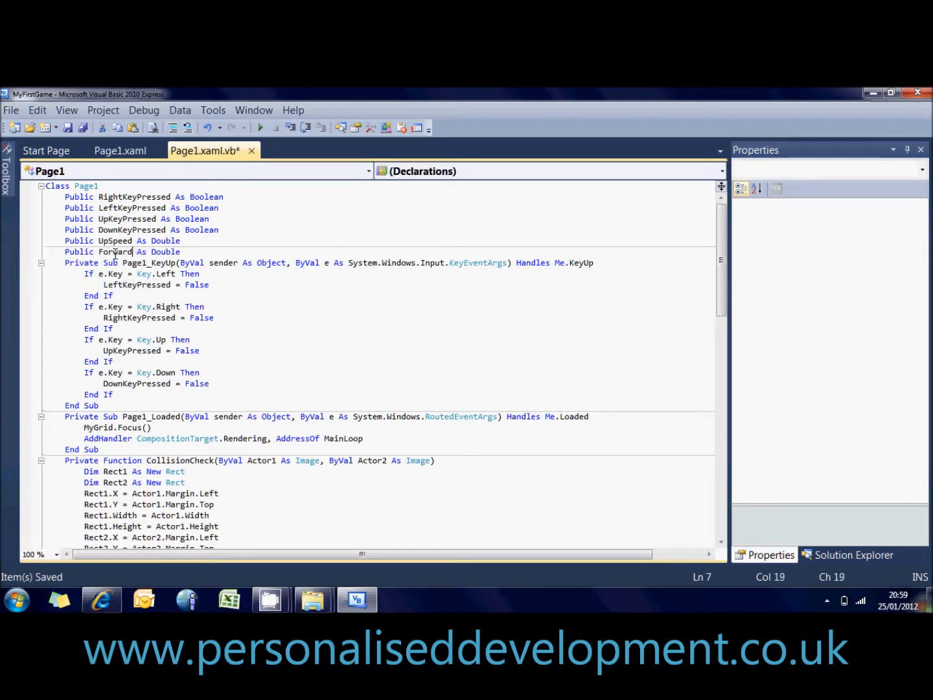
pyautogui.write('Speed')
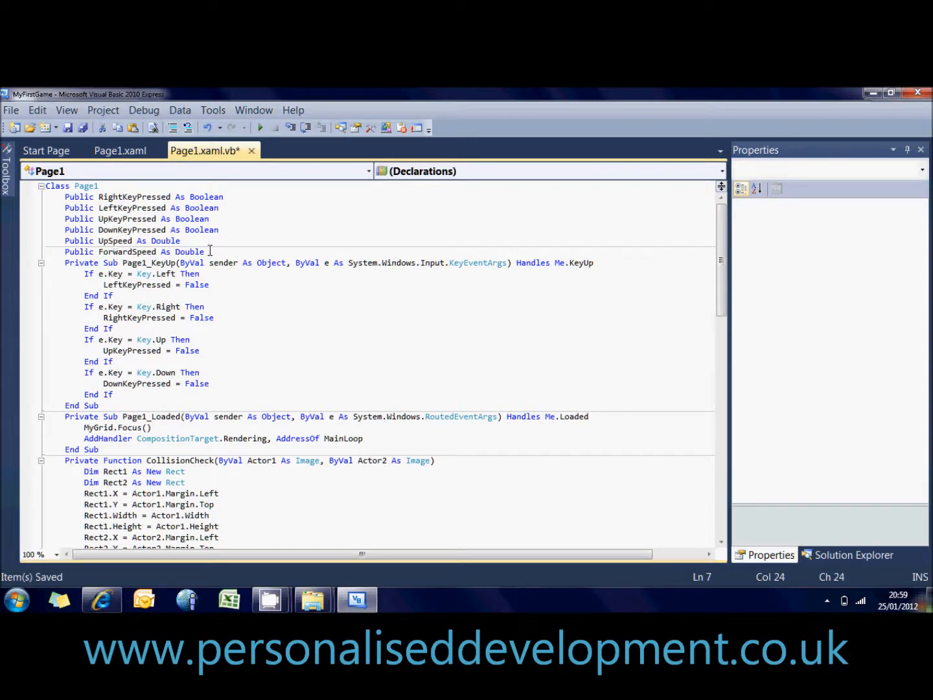
pyautogui.click(219, 274)
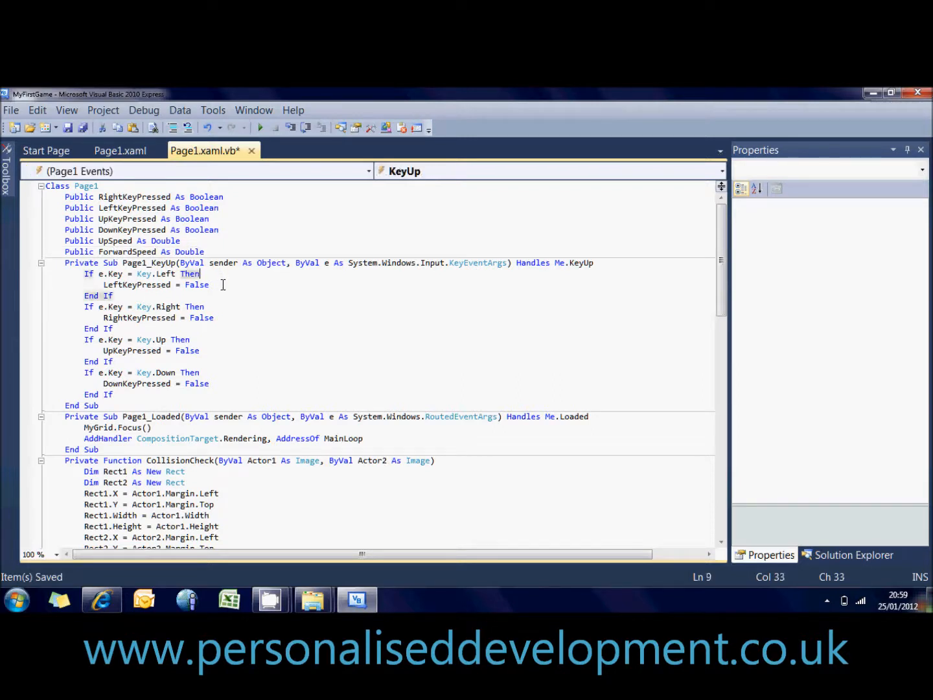
pyautogui.click(191, 241)
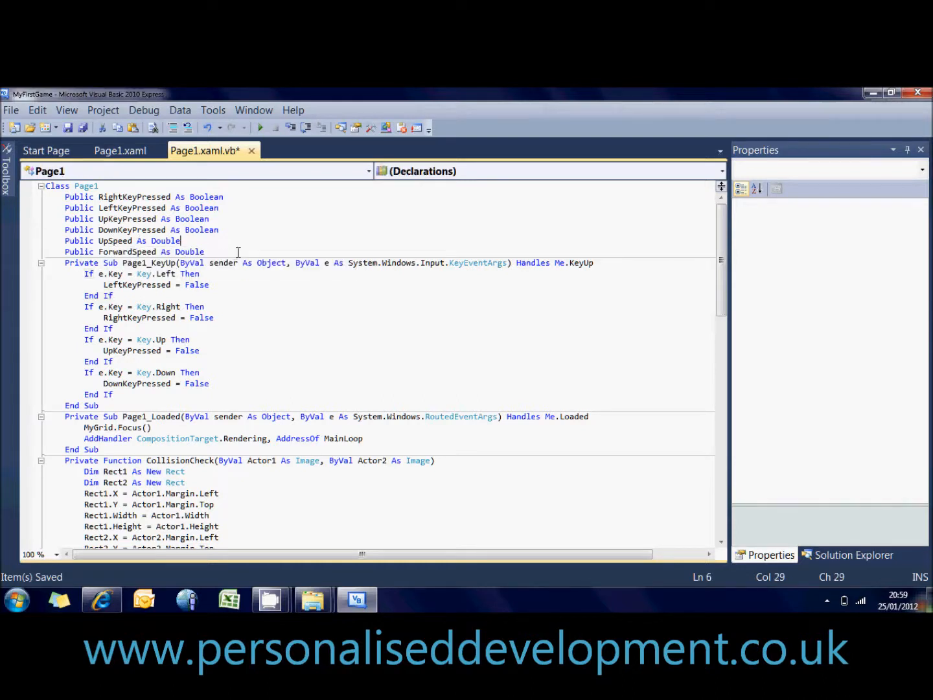
pyautogui.moveTo(724, 288)
pyautogui.mouseDown()
pyautogui.moveTo(724, 364)
pyautogui.moveTo(722, 198)
pyautogui.mouseUp()
# Step: Declare the constant MaxDownSpeed As Double = 8 after the speed variables
pyautogui.click(269, 253)
pyautogui.press('Return')
pyautogui.write('Pub')
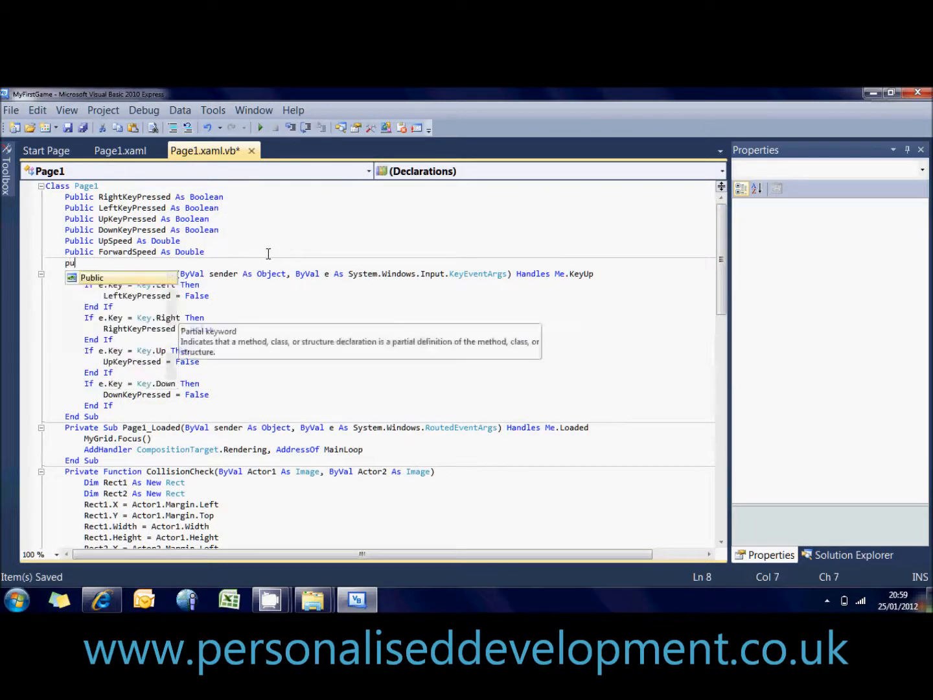
pyautogui.write('lic Co')
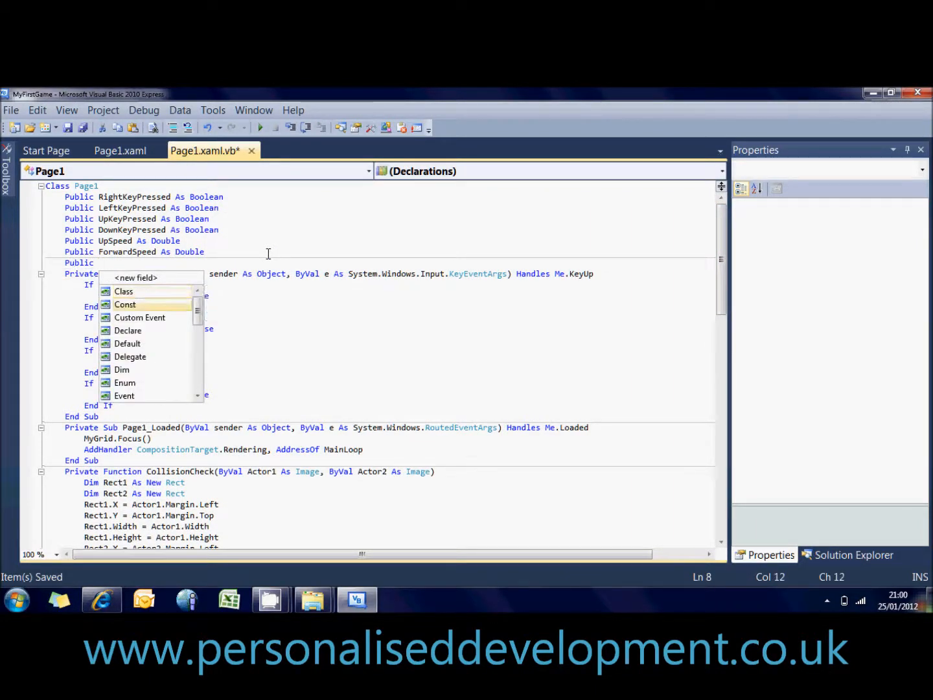
pyautogui.write('nst ')
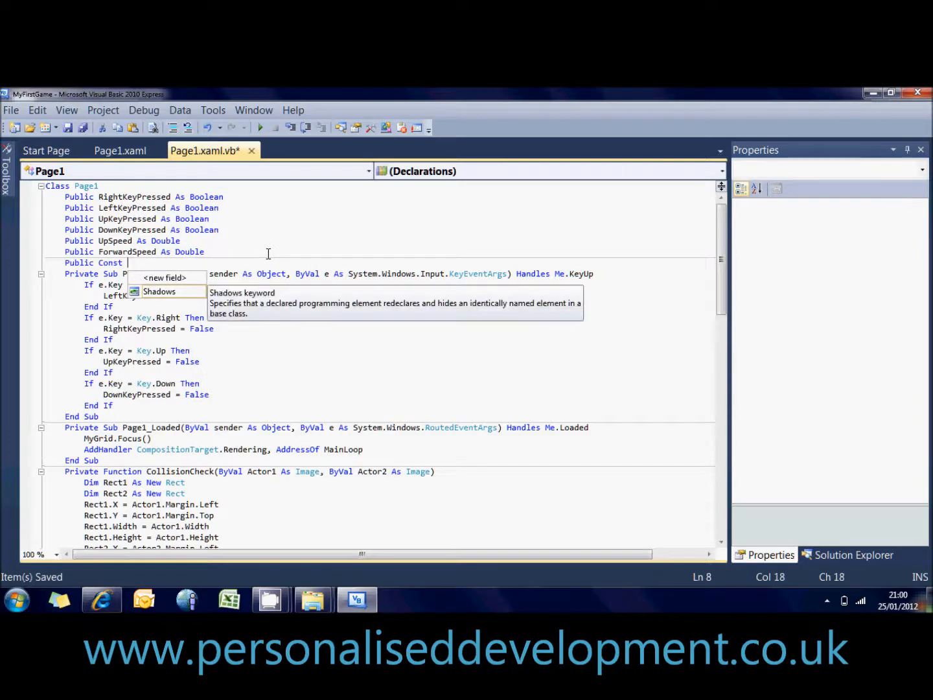
pyautogui.write('Max')
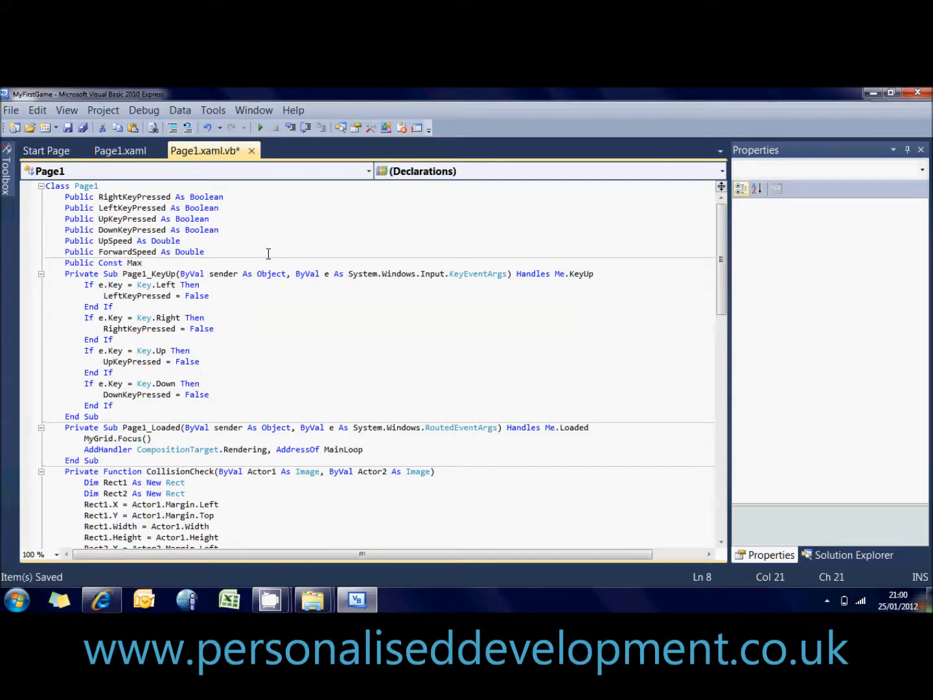
pyautogui.write('U')
pyautogui.write('ed')
pyautogui.press('BackSpace')
pyautogui.press('BackSpace')
pyautogui.press('BackSpace')
pyautogui.write('D')
pyautogui.press('BackSpace')
pyautogui.write('Speed')
pyautogui.press('BackSpace')
pyautogui.press('BackSpace')
pyautogui.press('BackSpace')
pyautogui.press('BackSpace')
pyautogui.press('BackSpace')
pyautogui.press('BackSpace')
pyautogui.write('D')
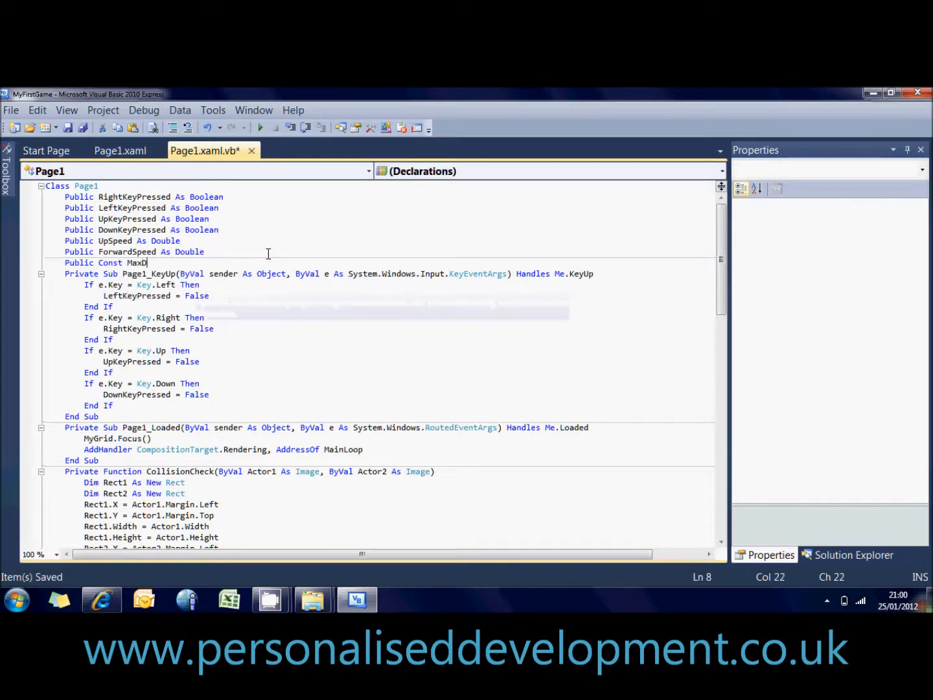
pyautogui.write('own')
pyautogui.press('BackSpace')
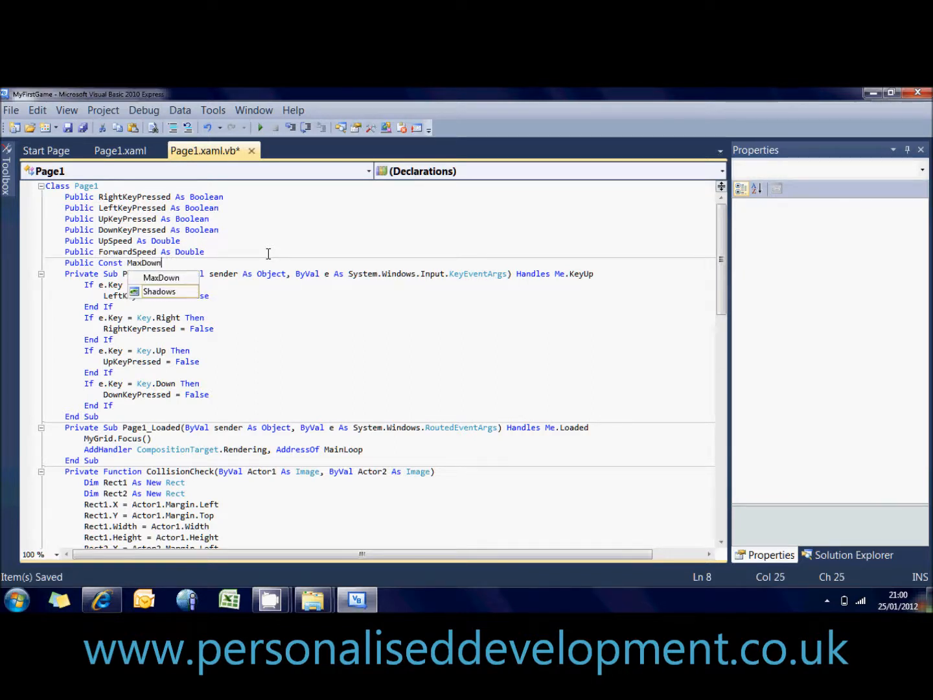
pyautogui.write('Speed')
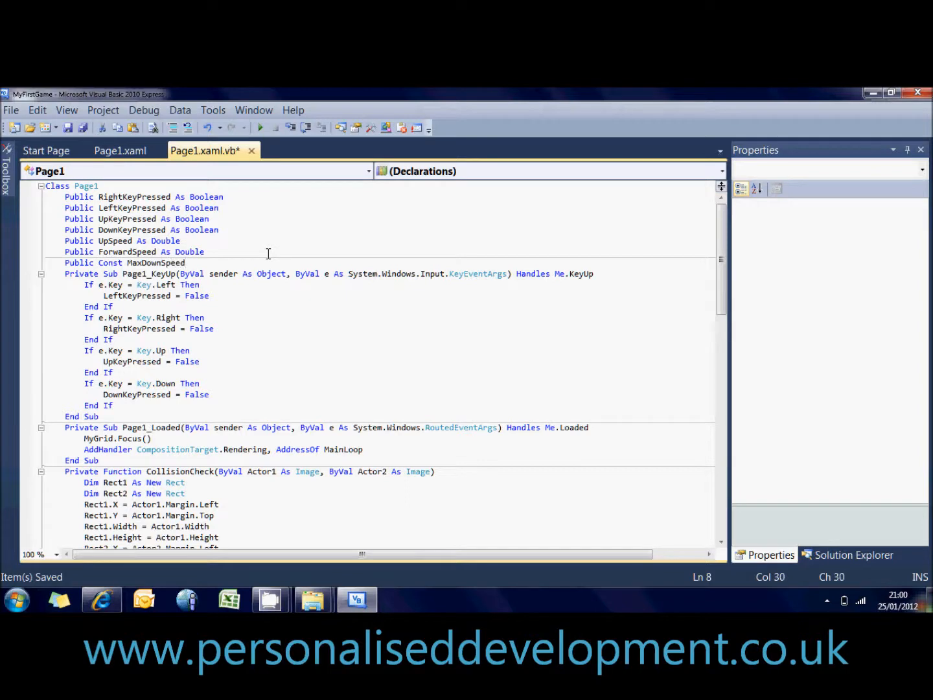
pyautogui.write(' As doub')
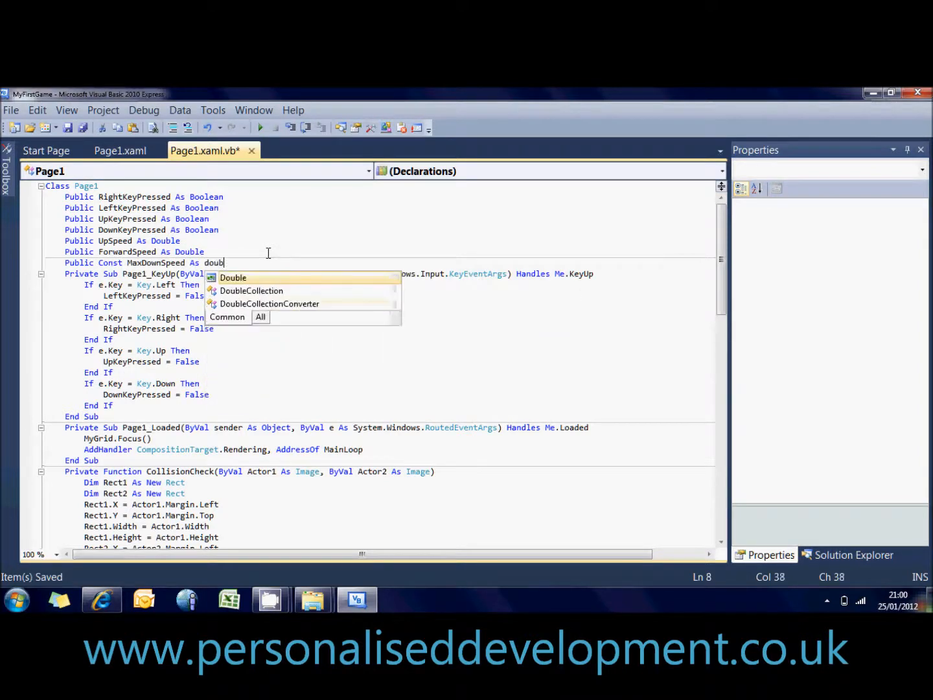
pyautogui.write('le')
pyautogui.press('Return')
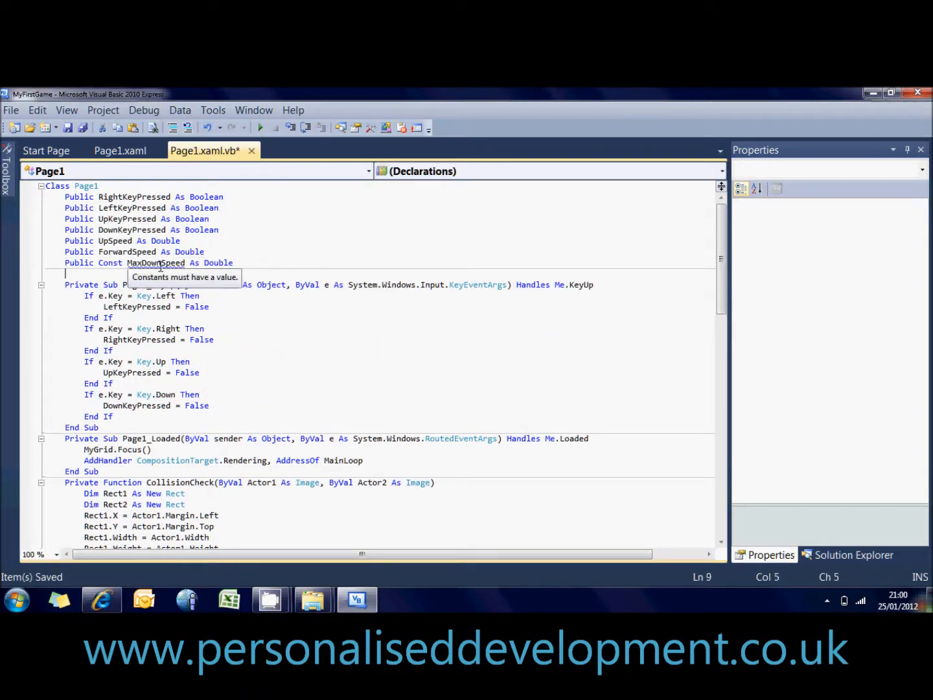
pyautogui.click(235, 264)
pyautogui.write('=')
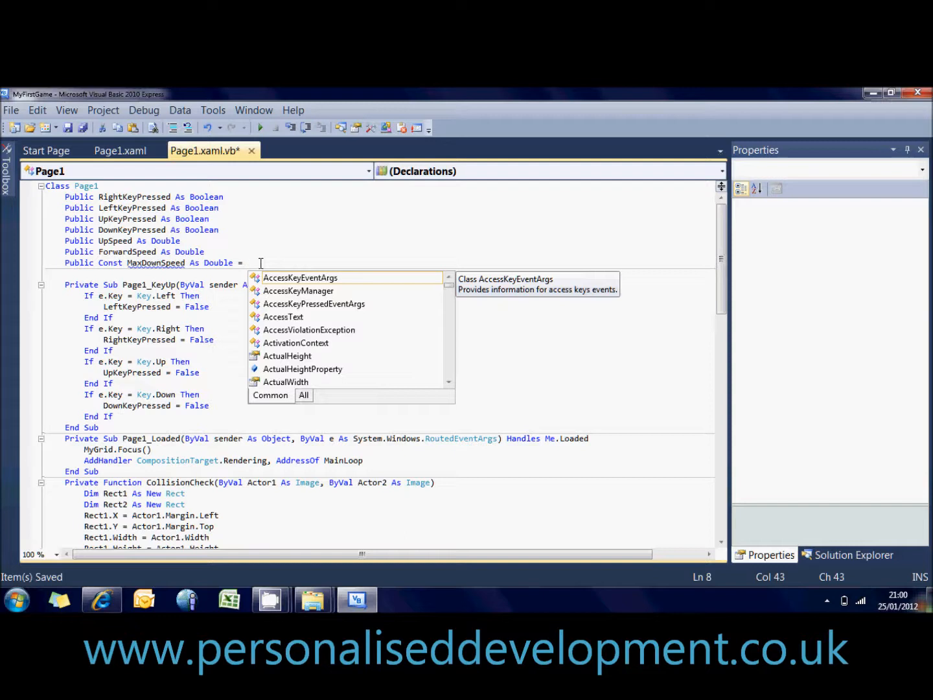
pyautogui.write('8')
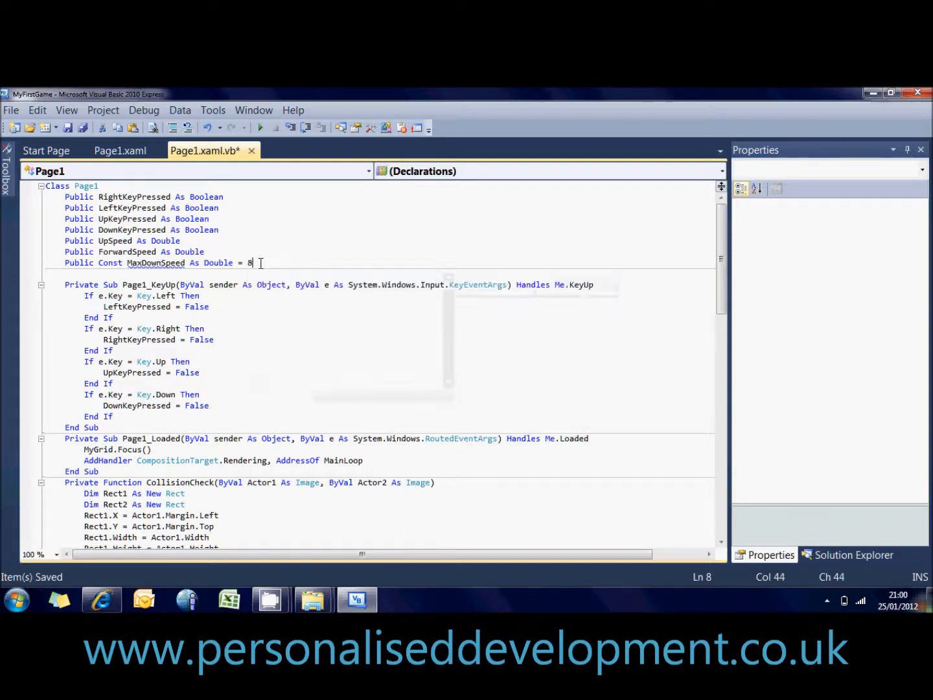
pyautogui.press('Return')
# Step: Duplicate the constant as MaxForwardSpeed with value 6 and review the declarations
pyautogui.moveTo(253, 263); pyautogui.dragTo(65, 263)
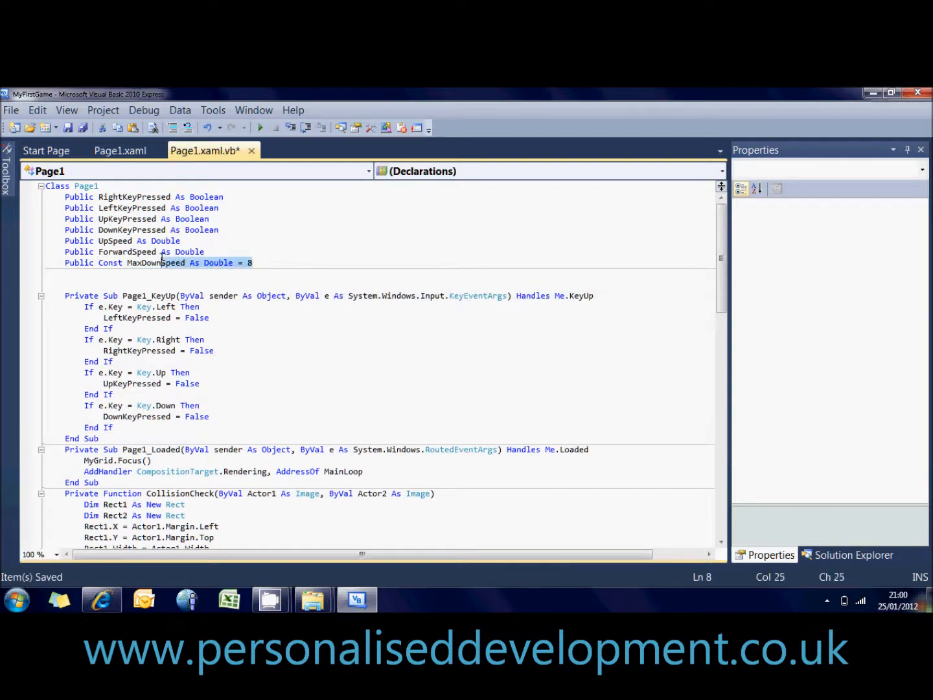
pyautogui.hotkey('ctrl', 'c')
pyautogui.click(82, 275)
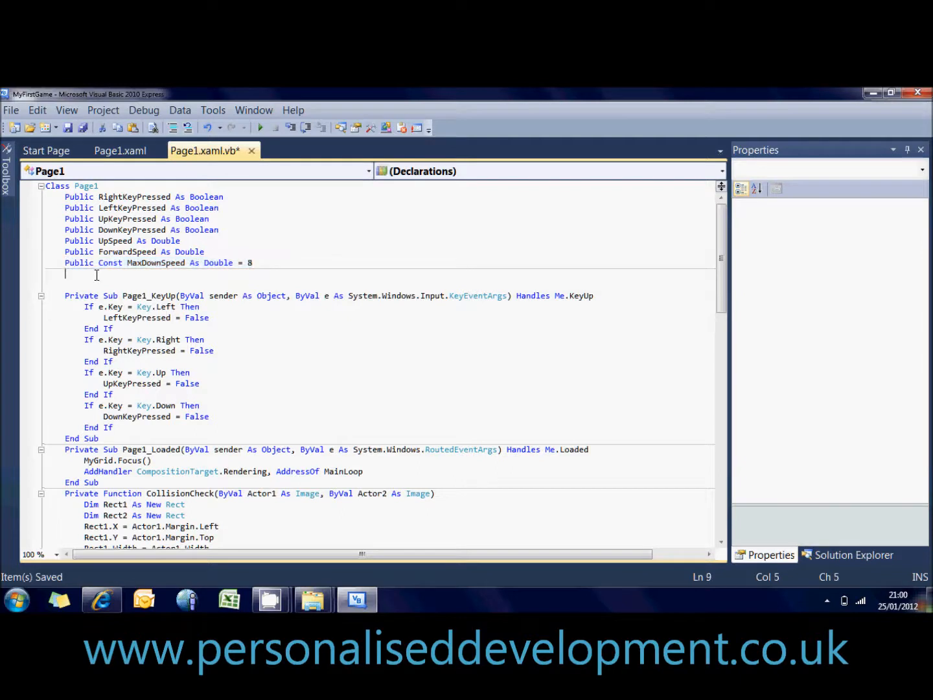
pyautogui.hotkey('ctrl', 'v')
pyautogui.click(177, 275)
pyautogui.doubleClick(177, 275)
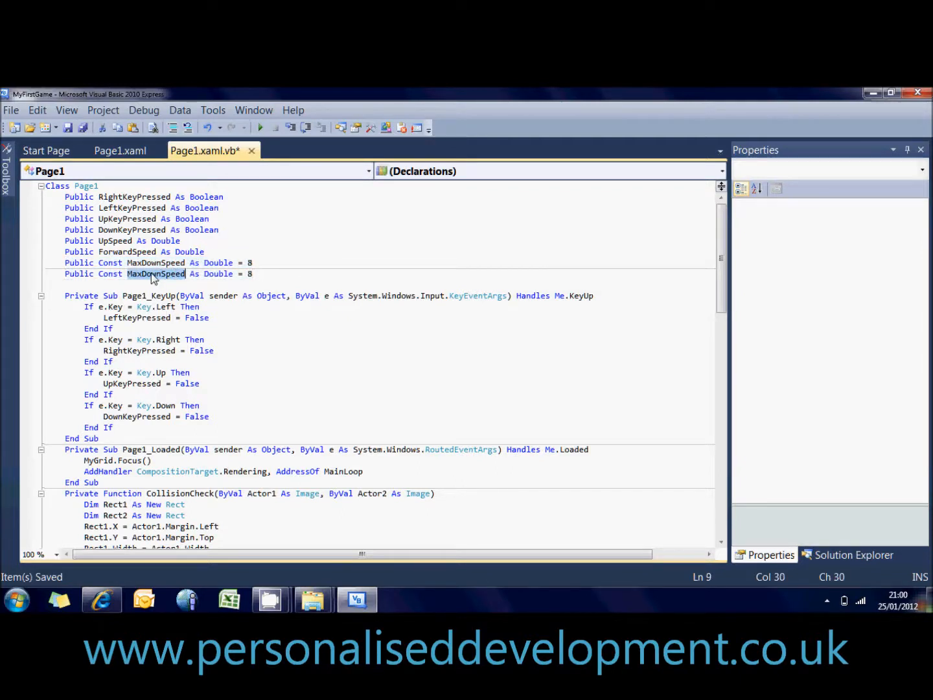
pyautogui.write('MaxF')
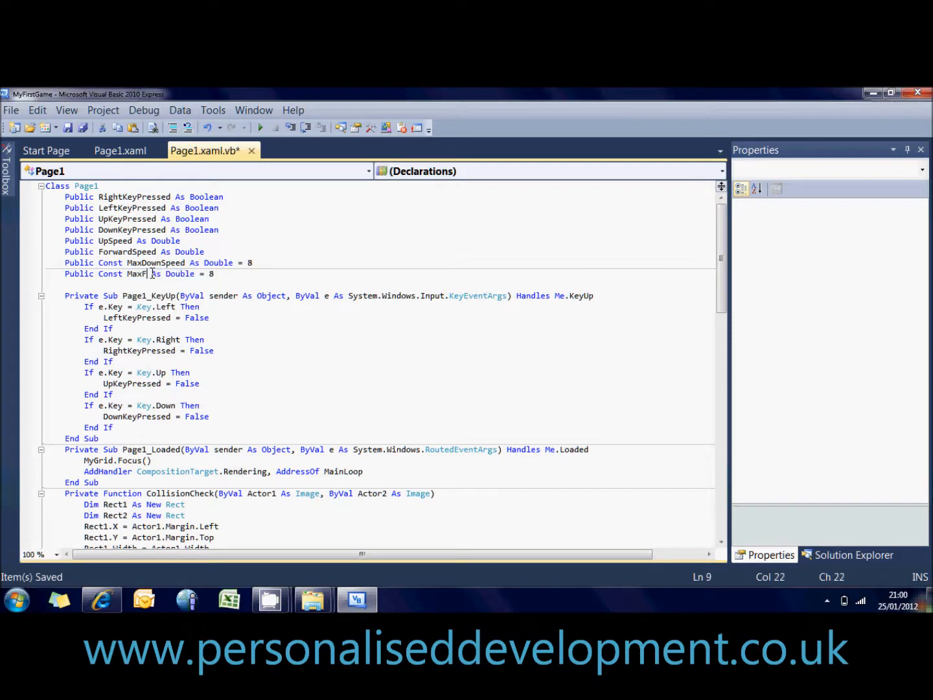
pyautogui.write('orwa')
pyautogui.write('rdSpeed')
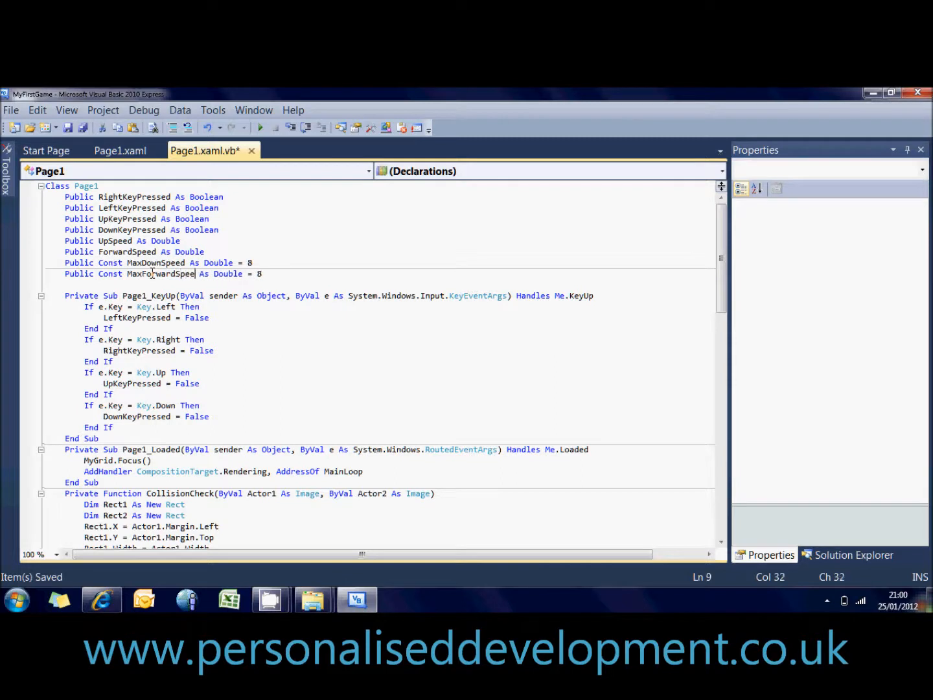
pyautogui.click(171, 285)
pyautogui.click(280, 275)
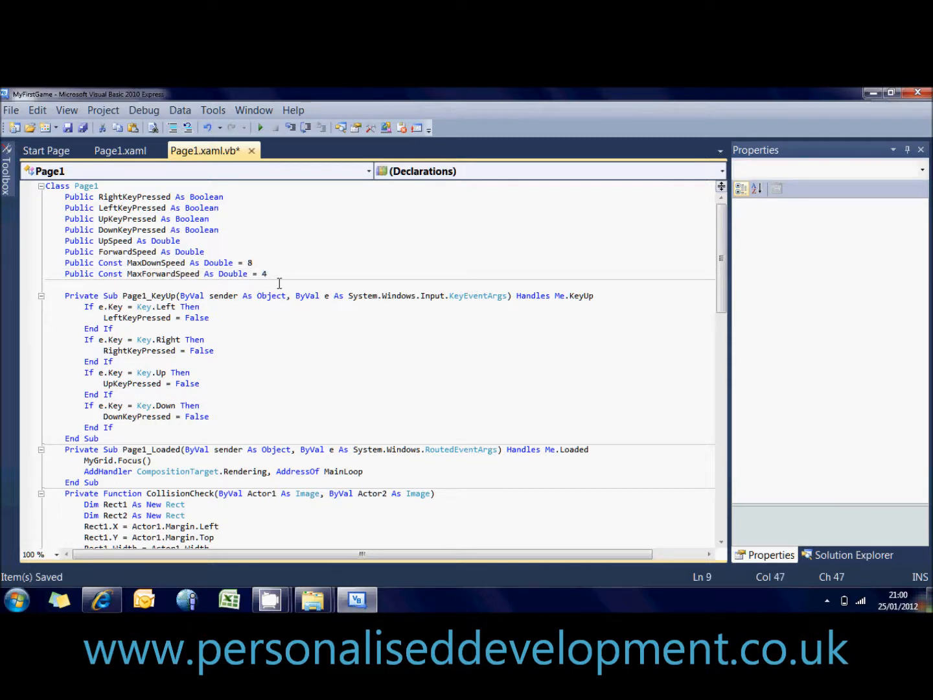
pyautogui.press('Down')
pyautogui.click(281, 274)
pyautogui.press('Down')
pyautogui.press('Down')
pyautogui.press('Up')
pyautogui.moveTo(128, 251)
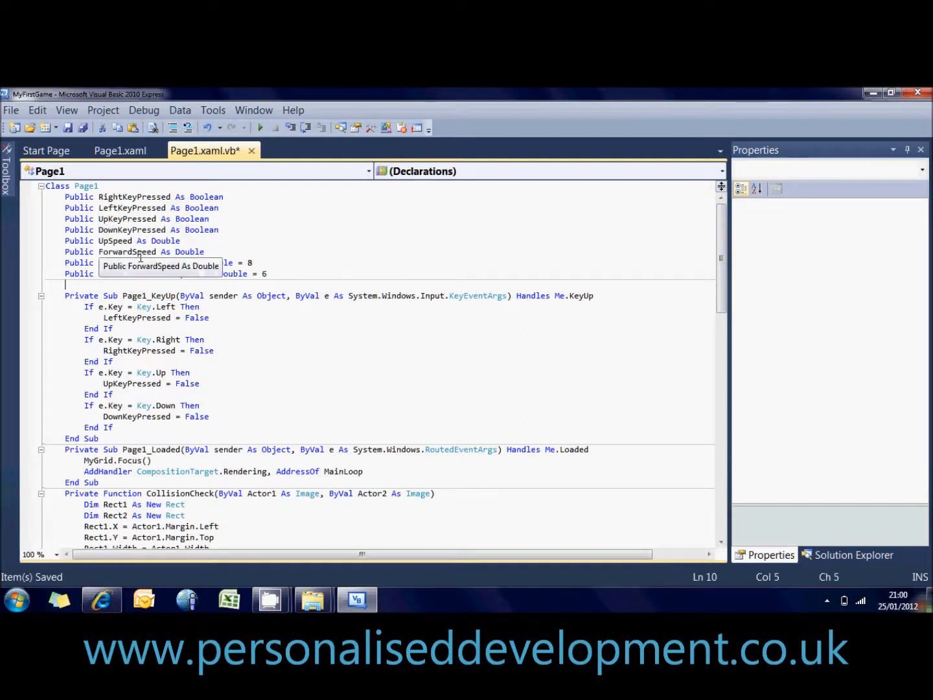
pyautogui.doubleClick(131, 251)
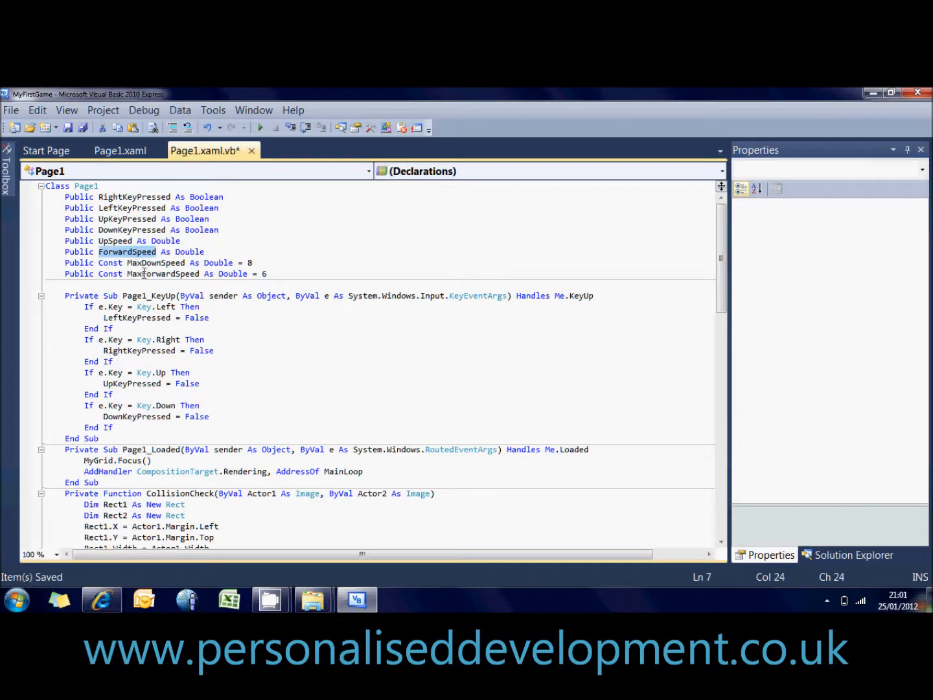
pyautogui.click(147, 284)
pyautogui.moveTo(722, 279); pyautogui.dragTo(726, 379)
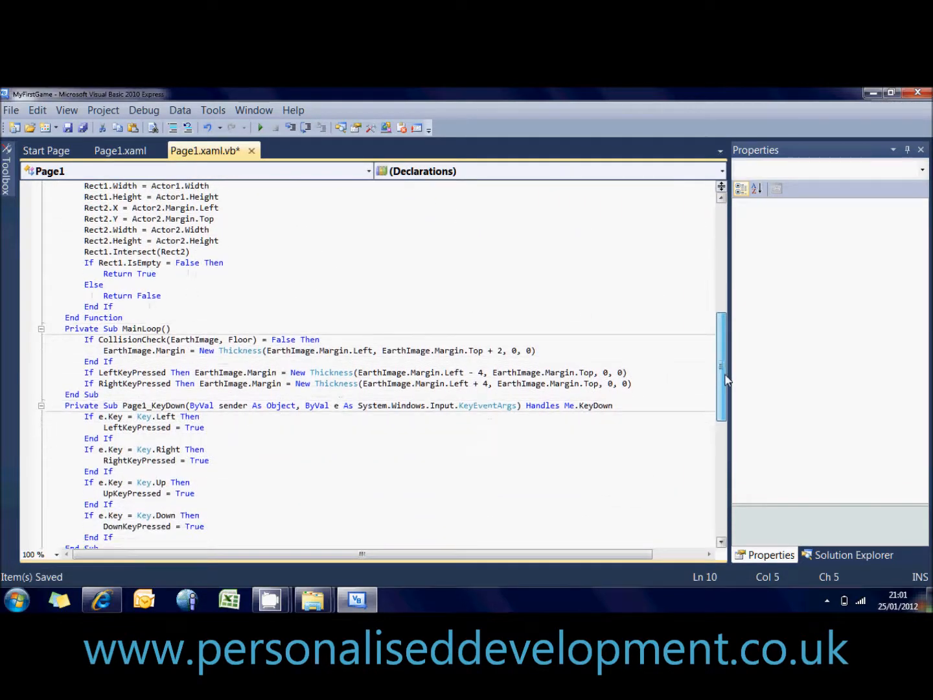
# Step: Move to the end of the MainLoop routine's End Sub line
pyautogui.click(298, 362)
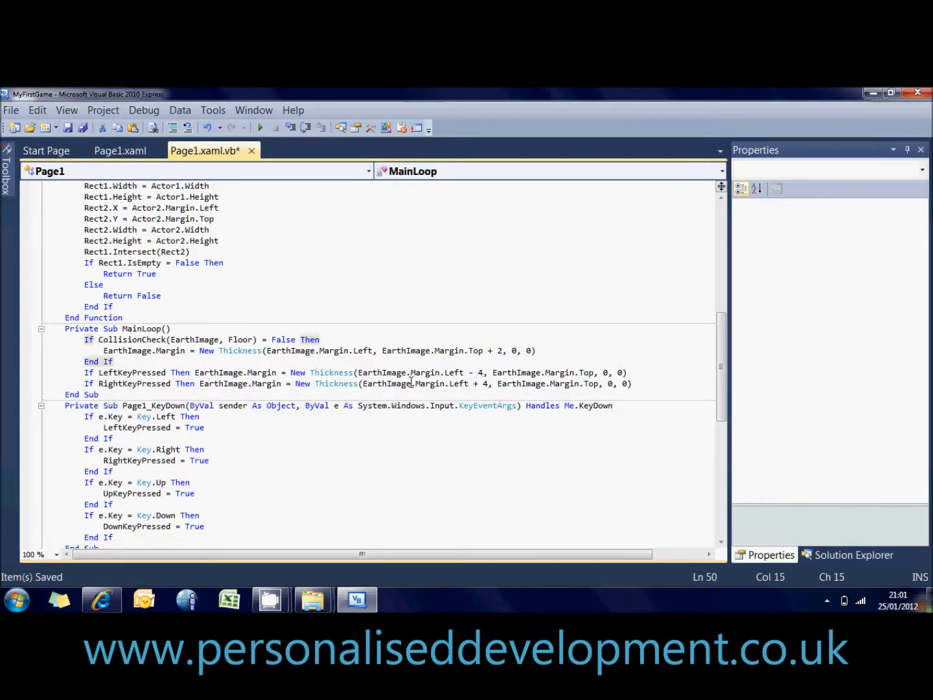
pyautogui.click(164, 394)
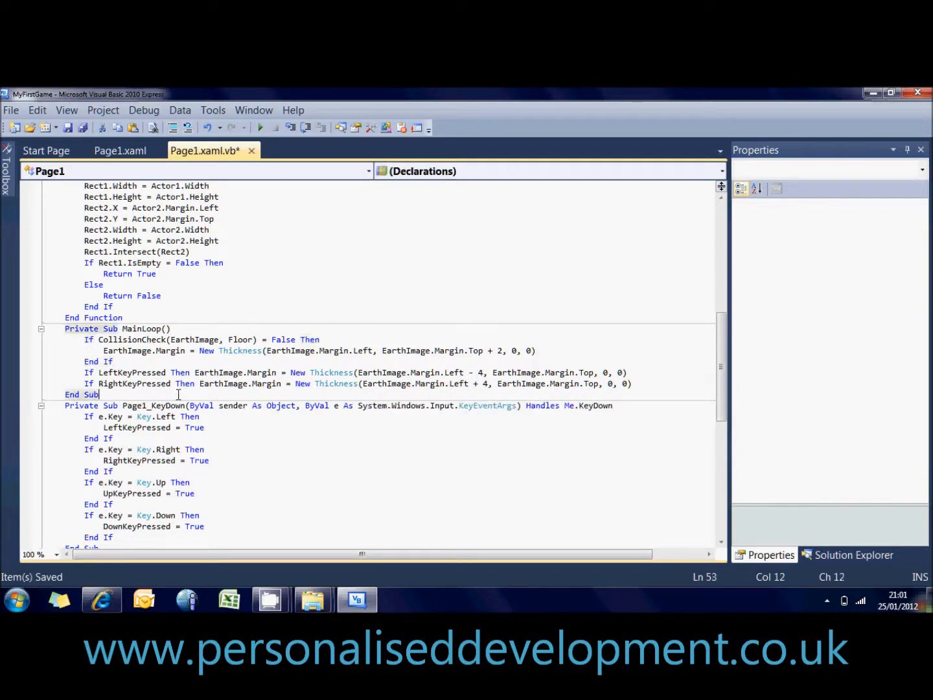
# Step: Create a Private Sub MoveImage below MainLoop and move the leftward movement statement into it
pyautogui.press('Return')
pyautogui.write('pri')
pyautogui.press('Tab')
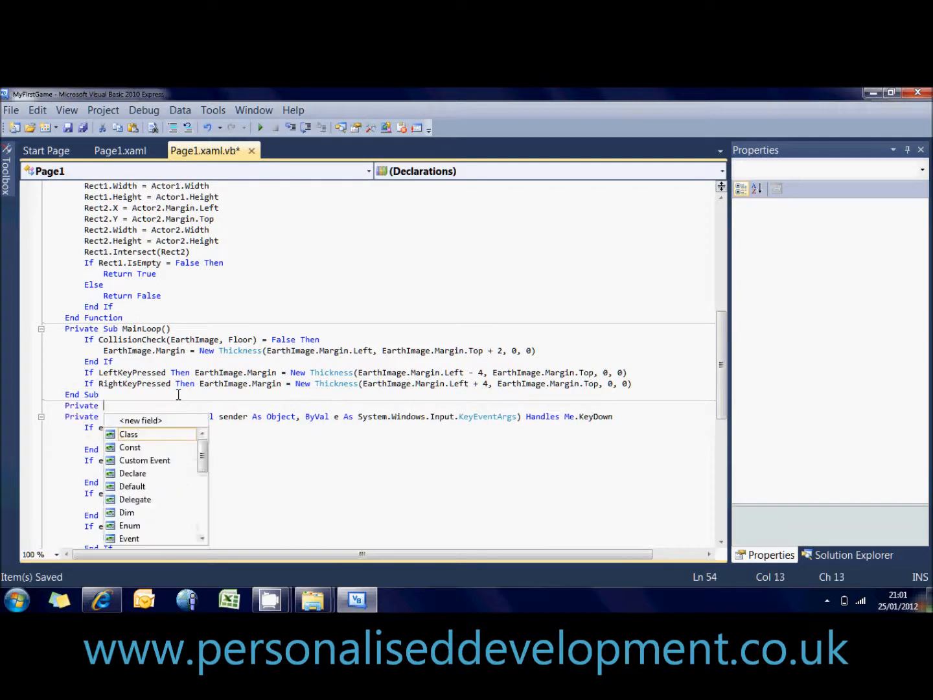
pyautogui.write('sub Mo')
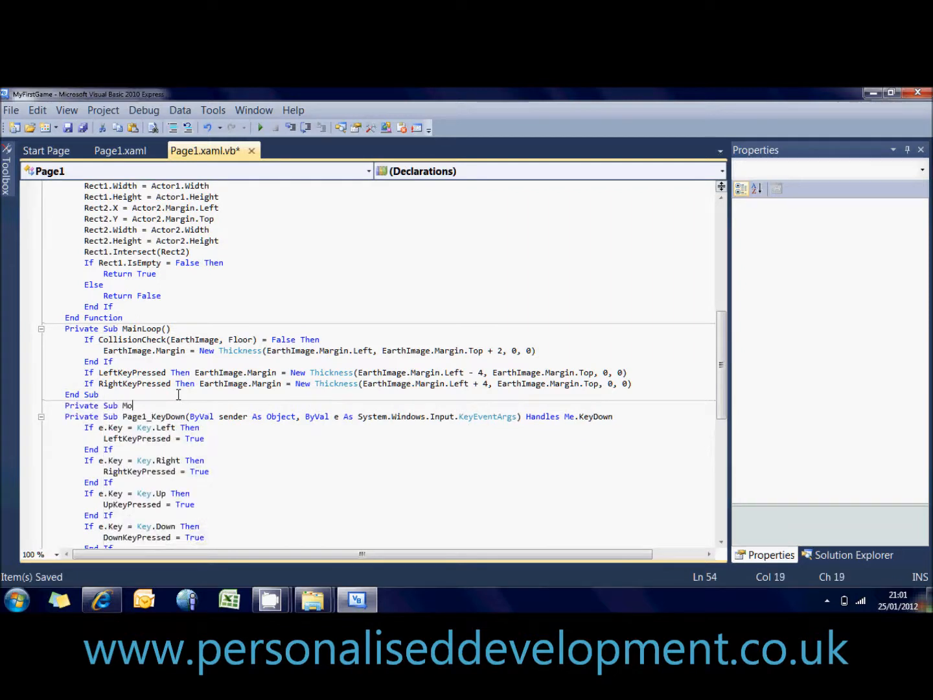
pyautogui.write('veImage')
pyautogui.press('Return')
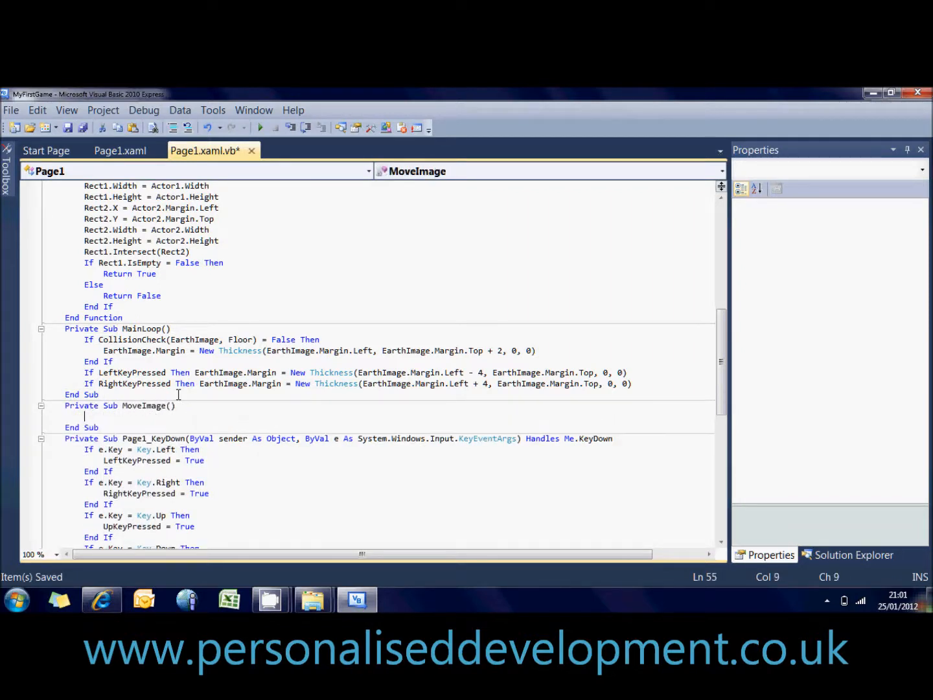
pyautogui.moveTo(194, 372)
pyautogui.mouseDown()
pyautogui.moveTo(359, 383)
pyautogui.moveTo(629, 373)
pyautogui.mouseUp()
pyautogui.hotkey('ctrl', 'x')
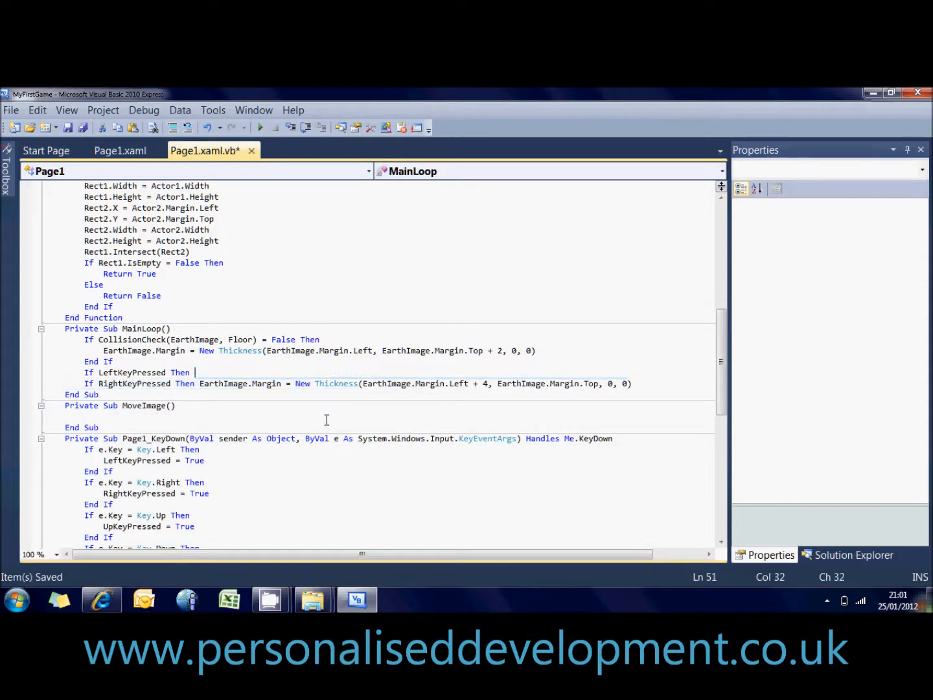
pyautogui.click(206, 415)
pyautogui.hotkey('ctrl', 'v')
# Step: Replace the fixed '- 4' left offset with '+ ForwardSpeed' in the Thickness call
pyautogui.click(361, 417)
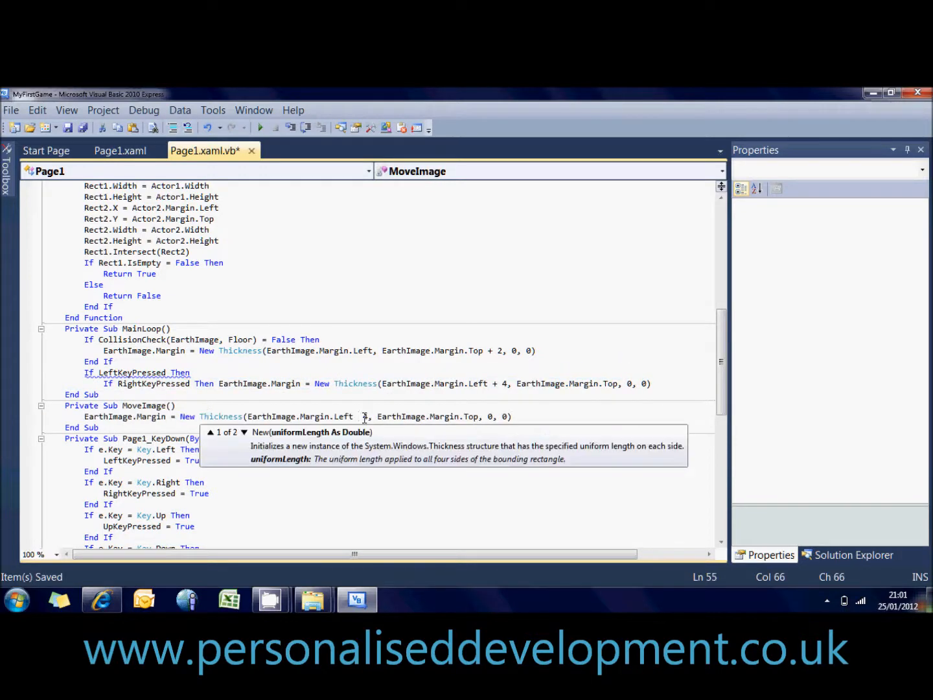
pyautogui.press('BackSpace')
pyautogui.write('+')
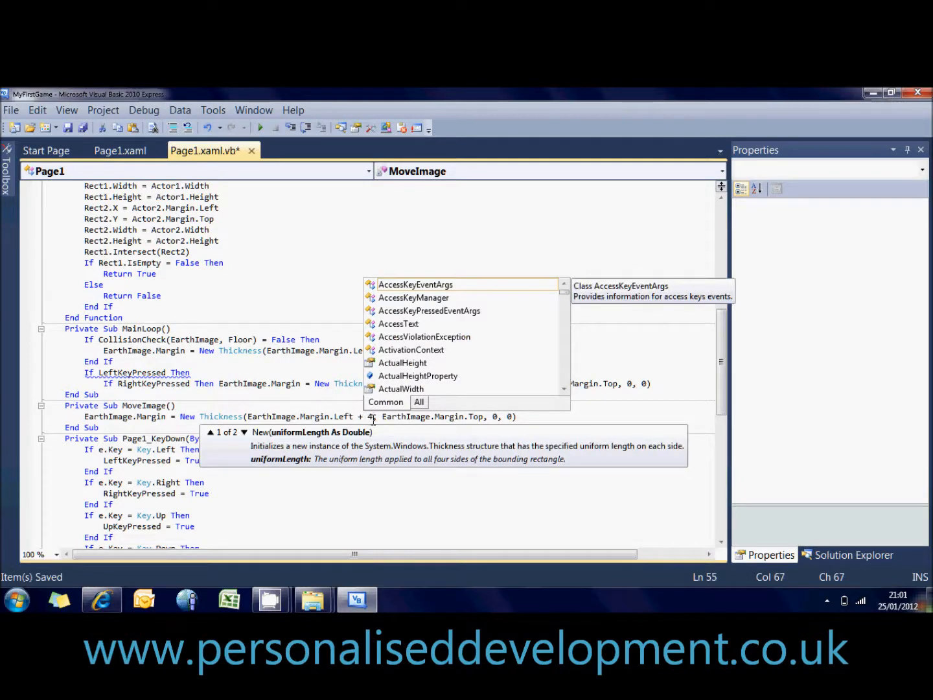
pyautogui.press('Delete')
pyautogui.write('for')
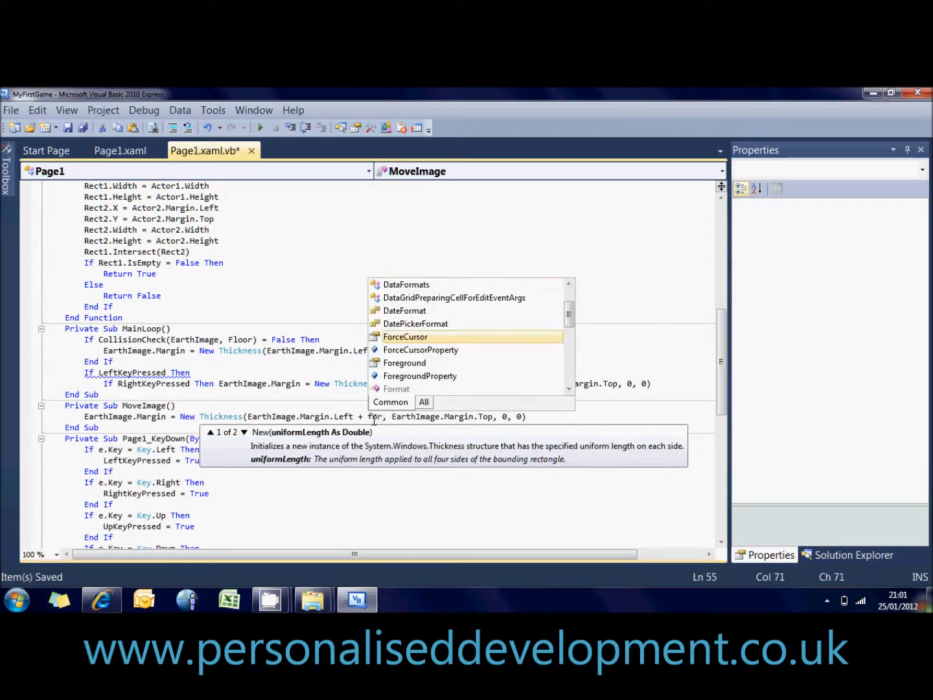
pyautogui.write('wa')
pyautogui.press('Tab')
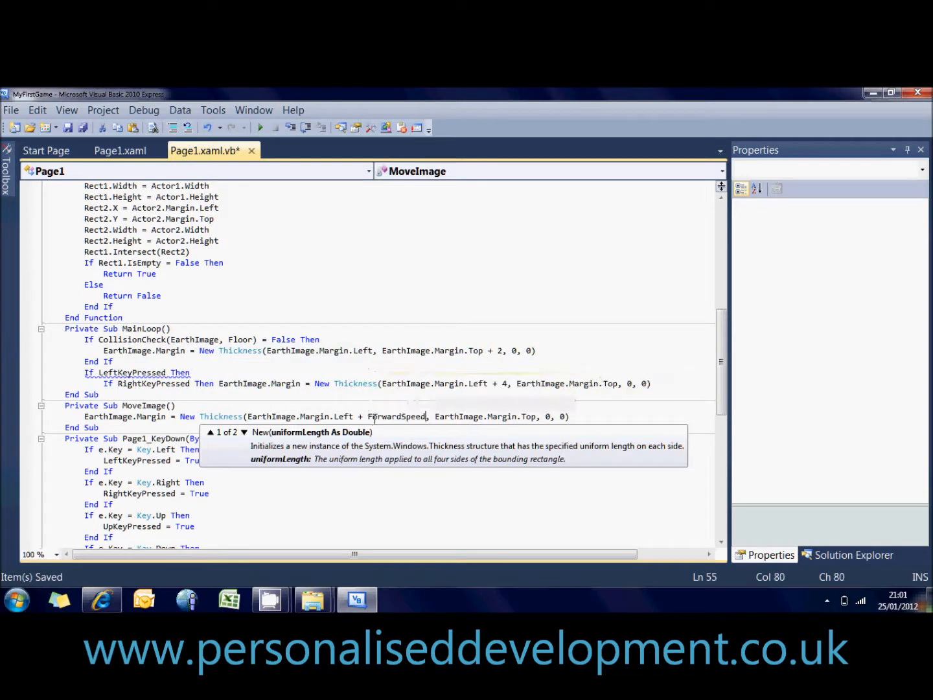
pyautogui.press('Up')
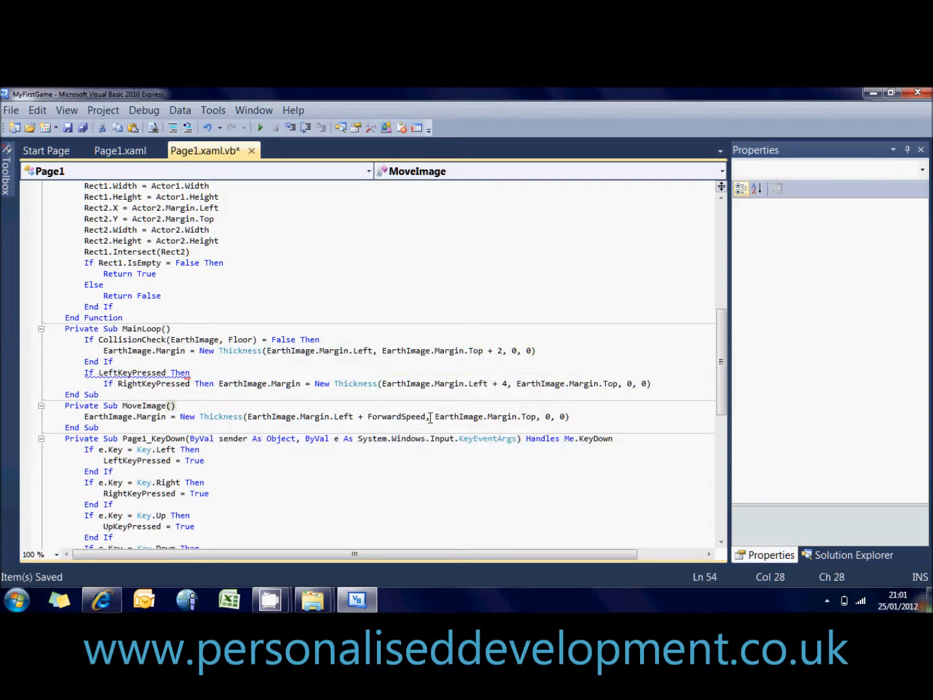
pyautogui.click(430, 417)
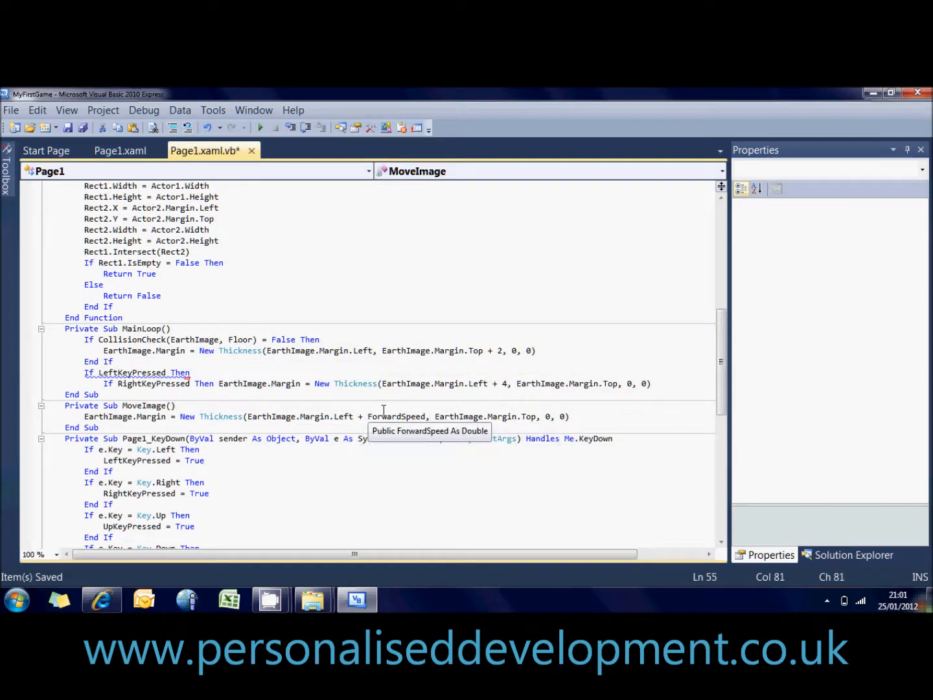
pyautogui.press('Up')
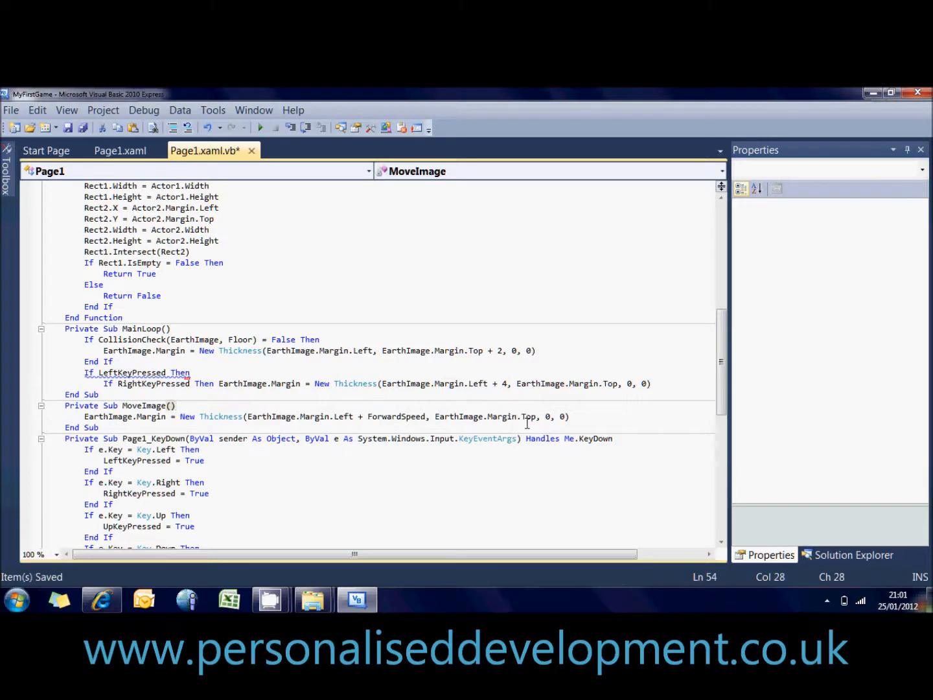
# Step: Add '+ UpSpeed' after EarthImage.Margin.Top in the Thickness call
pyautogui.click(538, 417)
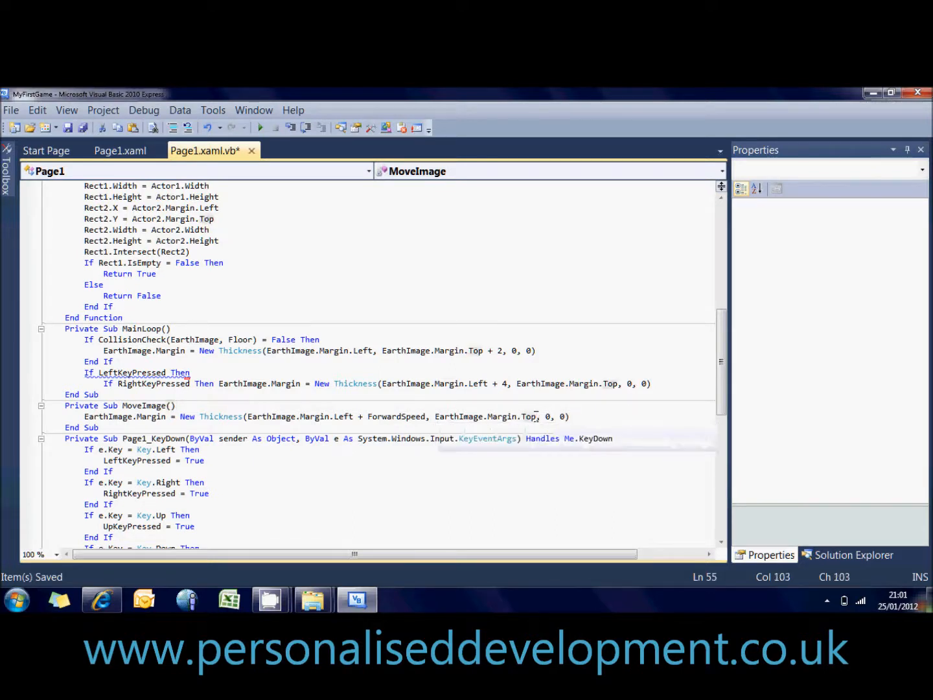
pyautogui.write(',')
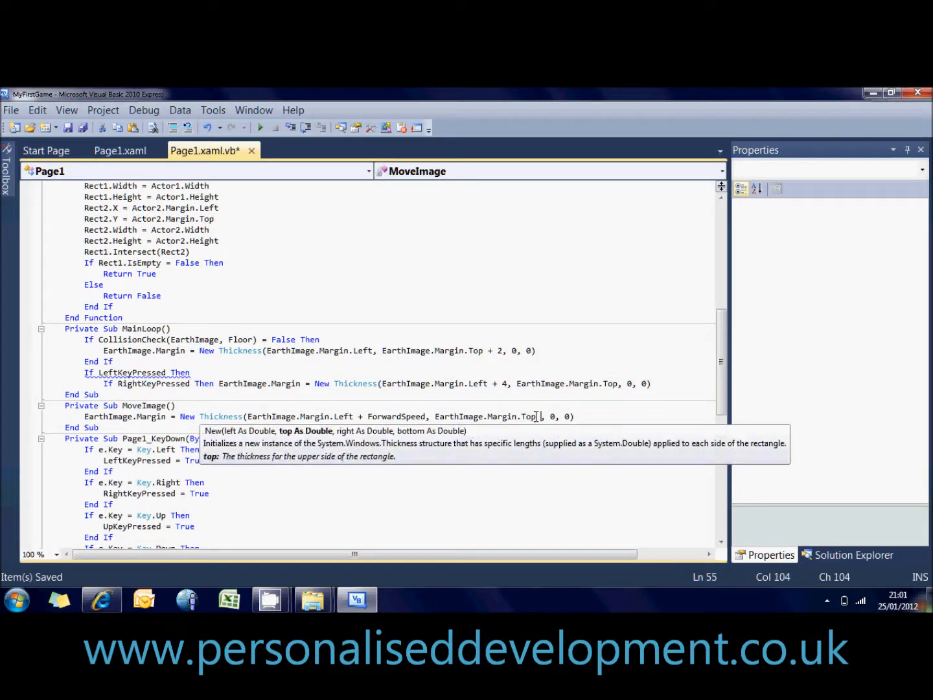
pyautogui.write(' +')
pyautogui.press('BackSpace')
pyautogui.press('BackSpace')
pyautogui.press('BackSpace')
pyautogui.write('+ ups')
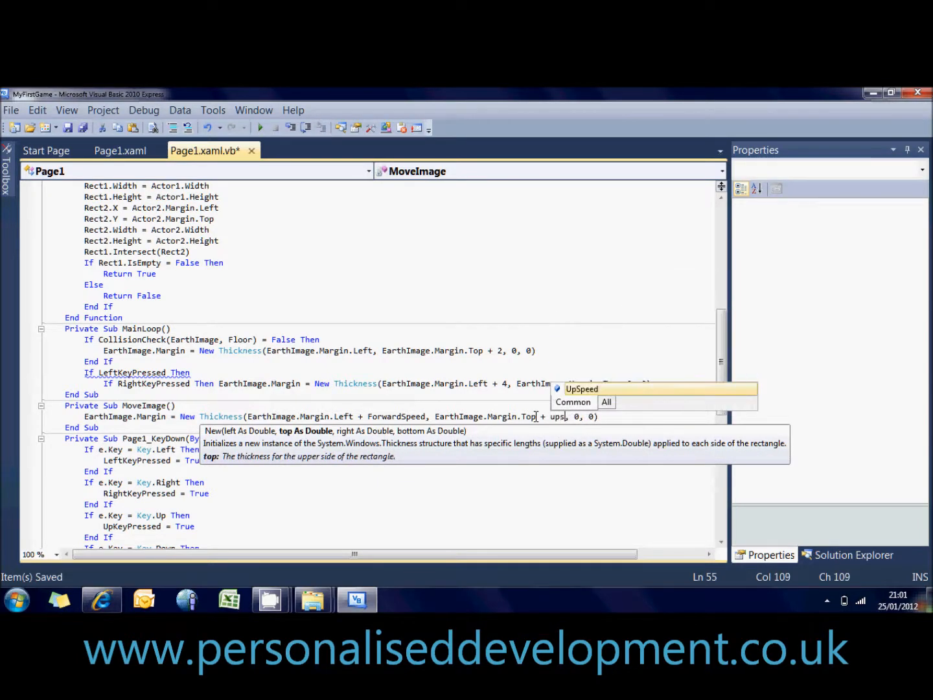
pyautogui.press('Tab')
pyautogui.click(525, 405)
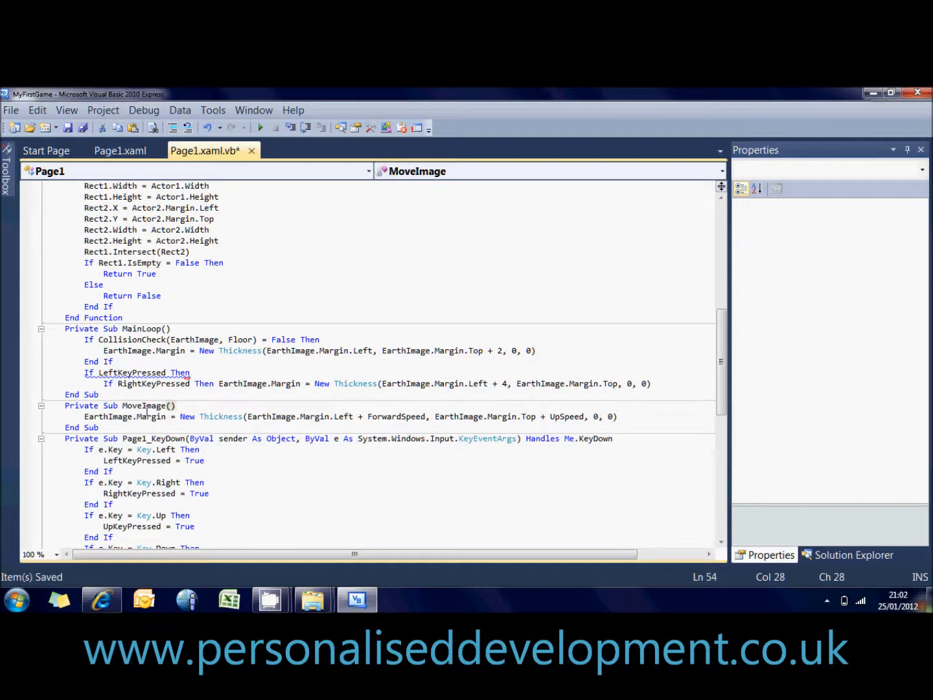
pyautogui.click(204, 372)
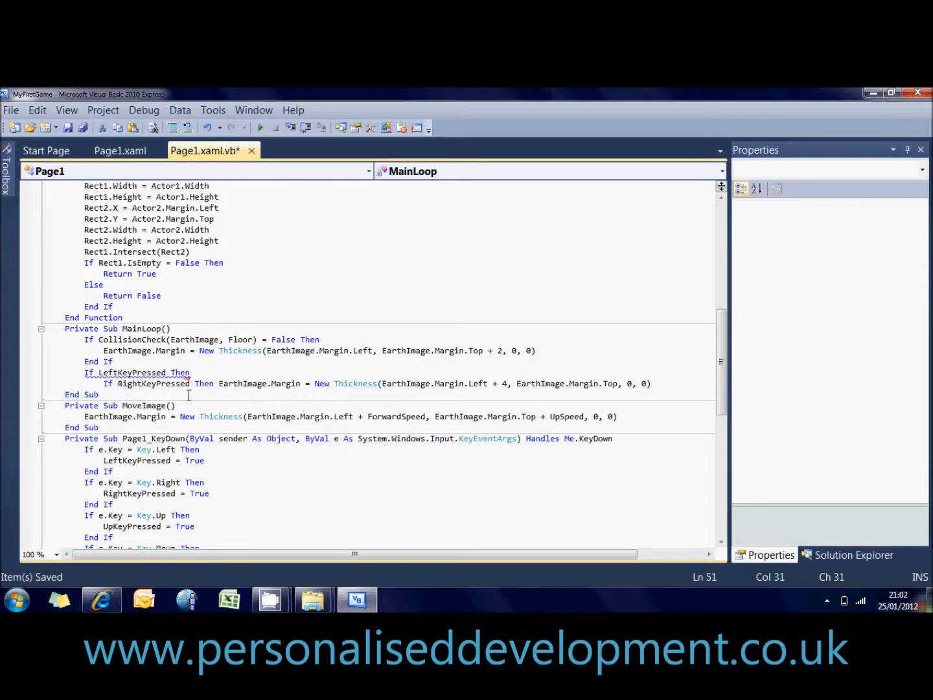
# Step: Inside If LeftKeyPressed Then, add 'If ForwardSpeed > -MaxForwardSpeed Then'
pyautogui.press('Return')
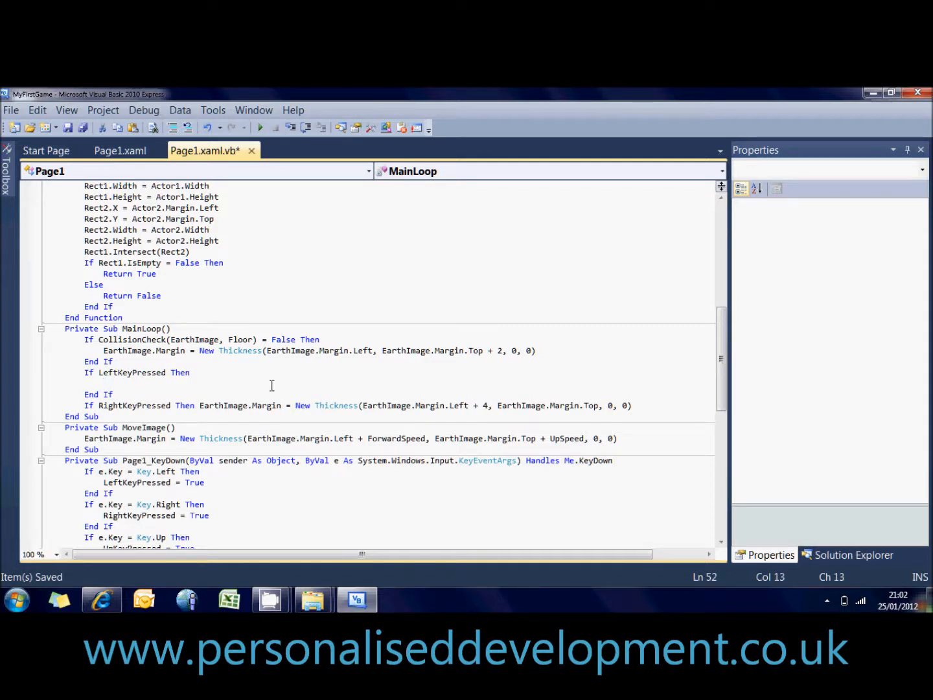
pyautogui.write('If ')
pyautogui.write('ForwardSpeed')
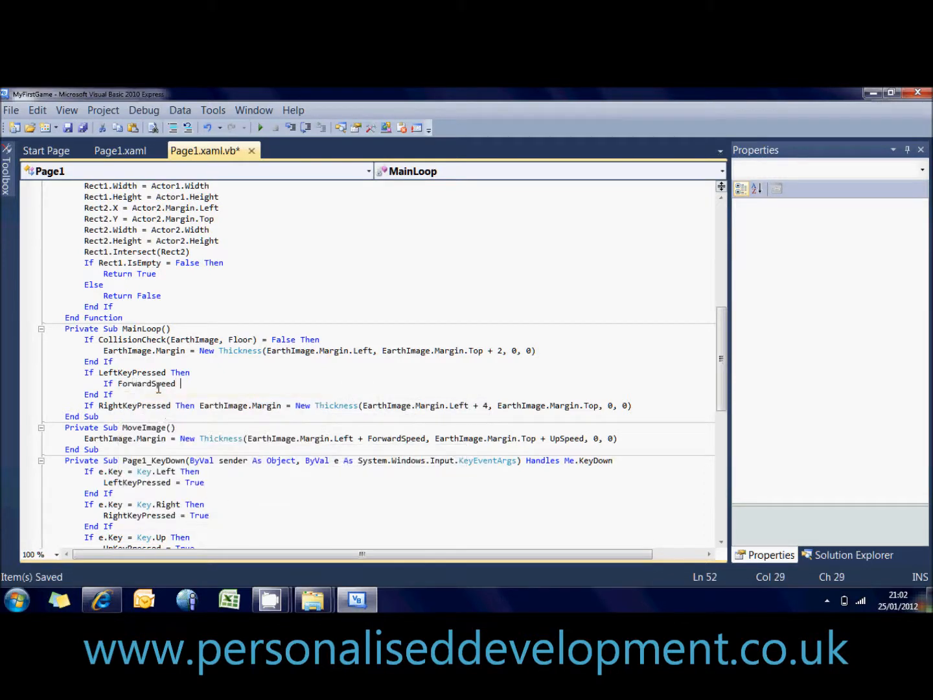
pyautogui.write(' < -')
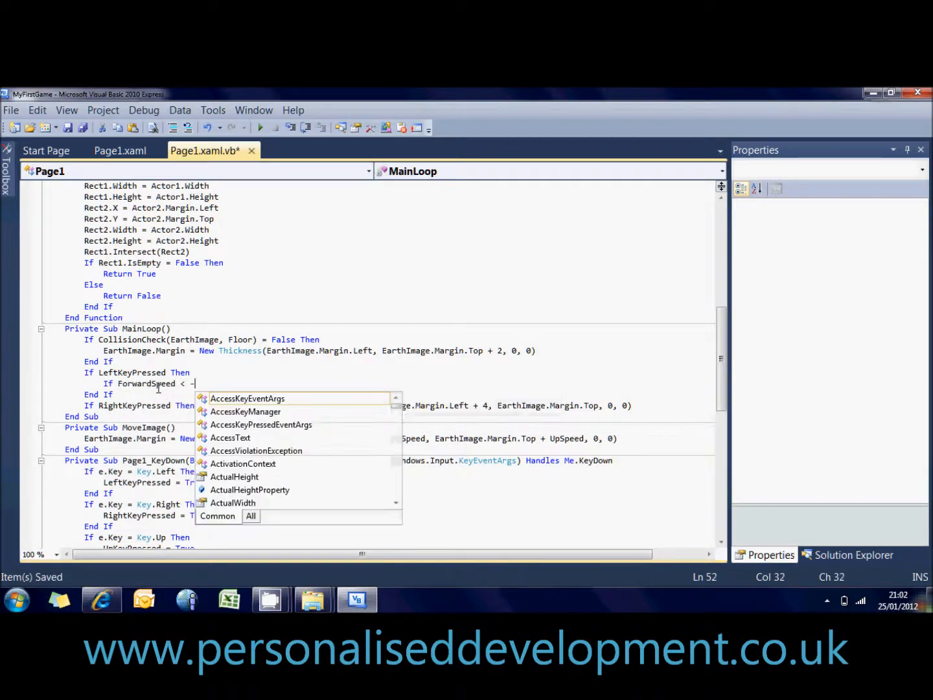
pyautogui.write('max')
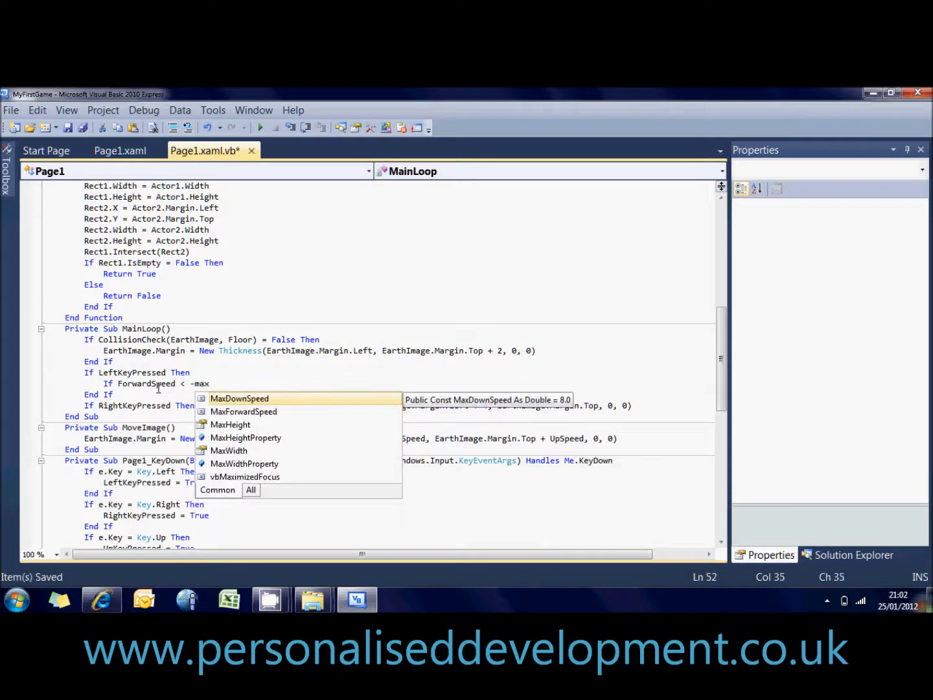
pyautogui.press('Tab')
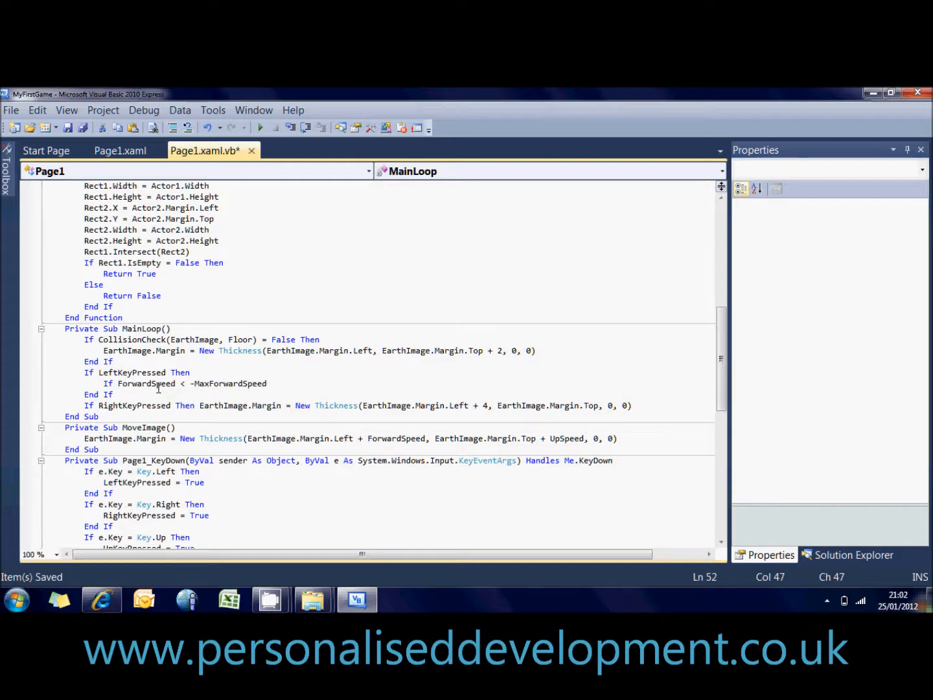
pyautogui.write(' then')
pyautogui.press('Return')
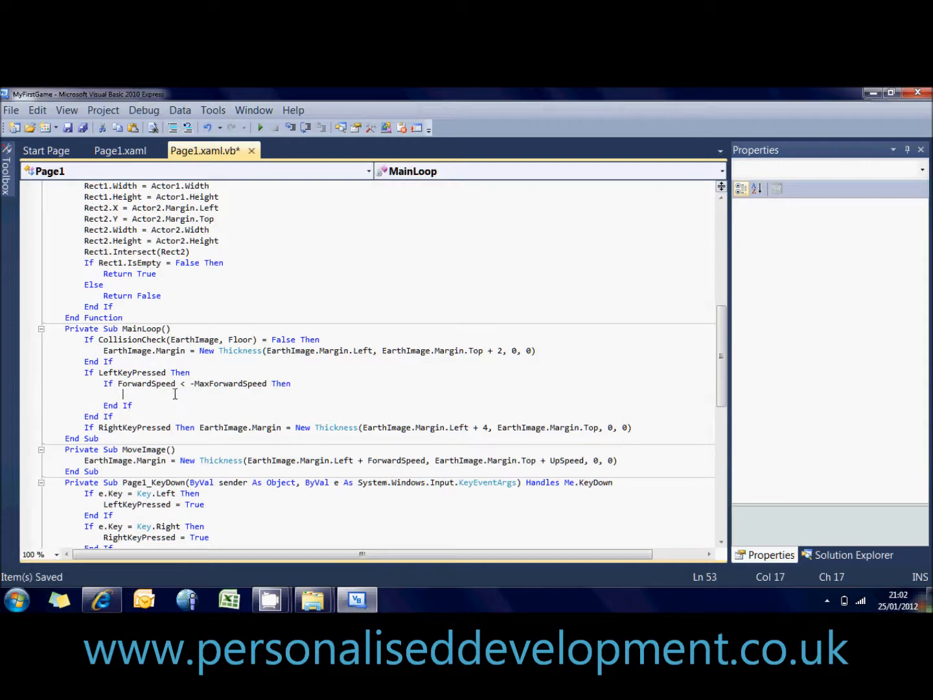
pyautogui.click(185, 383)
pyautogui.press('BackSpace')
pyautogui.write('>')
pyautogui.press('Down')
# Step: Write the body 'ForwardSpeed = ForwardSpeed + 0.1' using the copied variable name
pyautogui.doubleClick(157, 385)
pyautogui.hotkey('ctrl', 'c')
pyautogui.click(169, 395)
pyautogui.hotkey('ctrl', 'v')
pyautogui.write('=')
pyautogui.hotkey('ctrl', 'v')
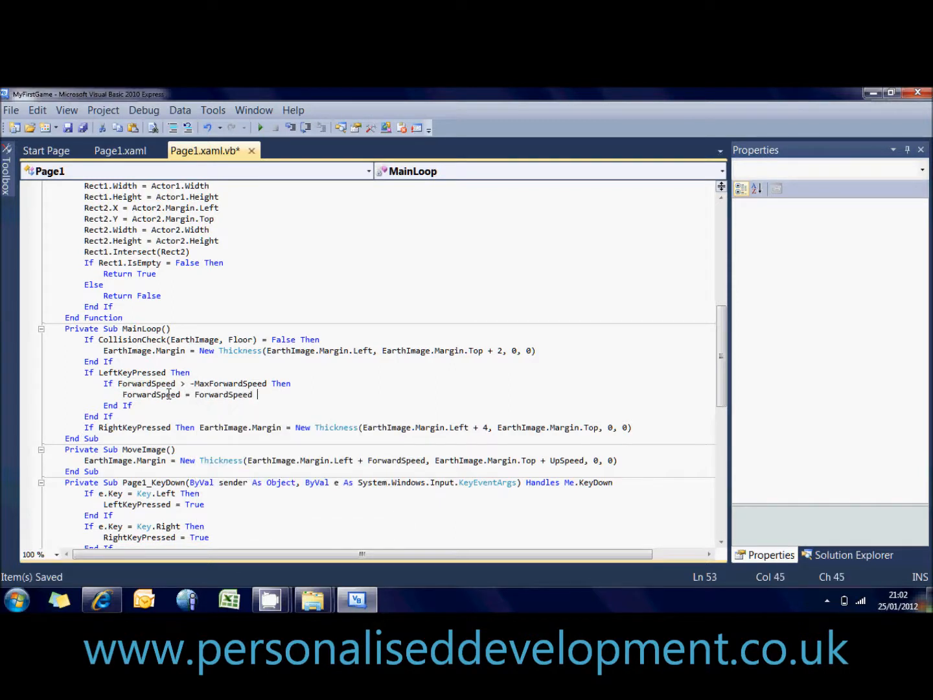
pyautogui.write('+ 0.1')
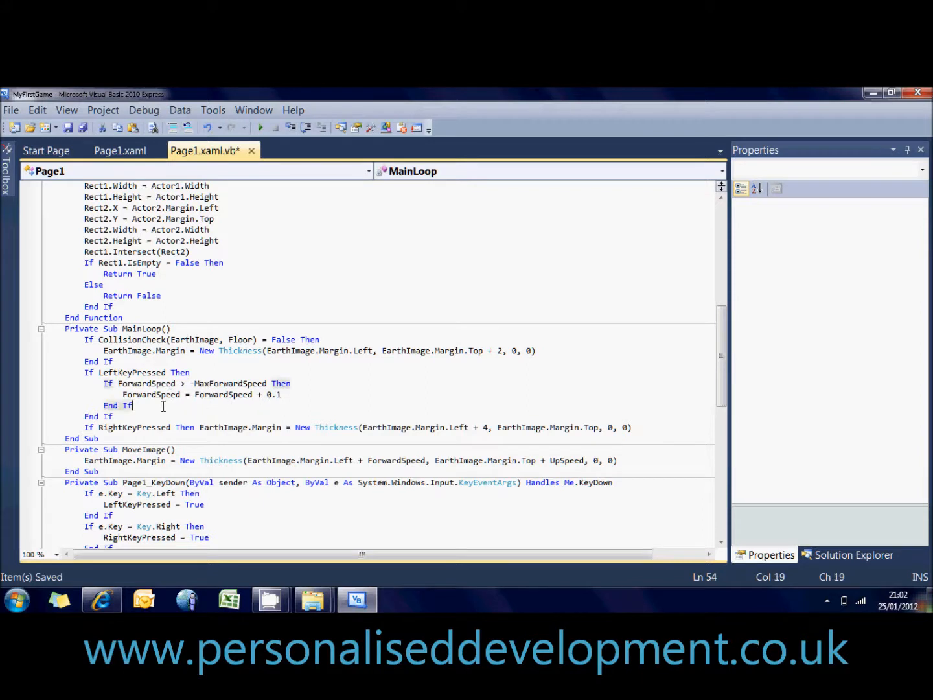
pyautogui.moveTo(285, 395)
pyautogui.mouseDown()
pyautogui.moveTo(79, 405)
pyautogui.moveTo(52, 385)
pyautogui.mouseUp()
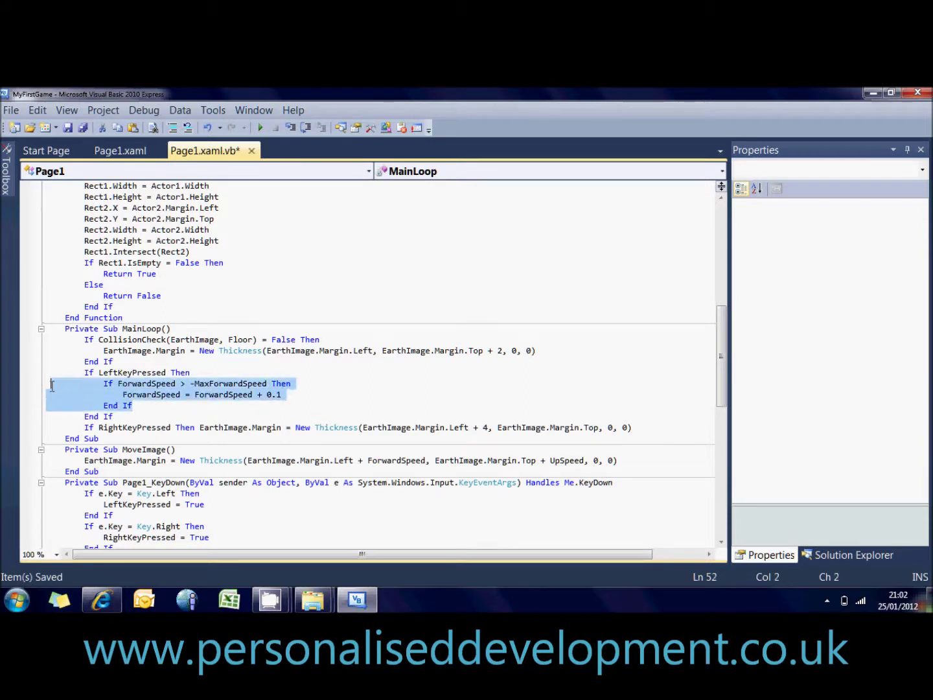
pyautogui.click(290, 394)
# Step: Add an 'ElseIf RightKeyPressed Then' branch after the inner End If
pyautogui.press('End')
pyautogui.press('Return')
pyautogui.write('else')
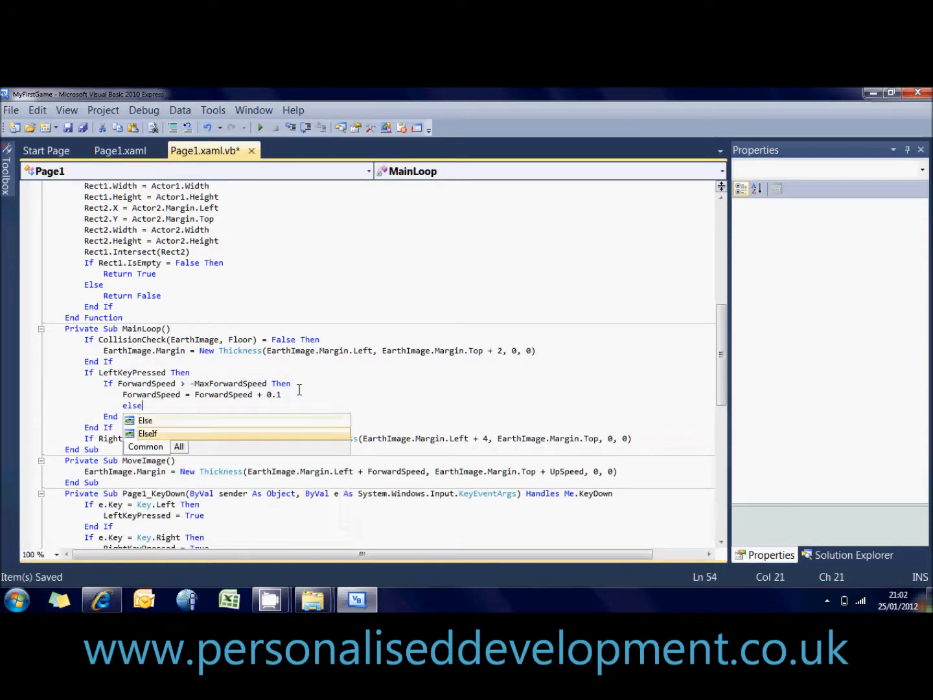
pyautogui.press('Tab')
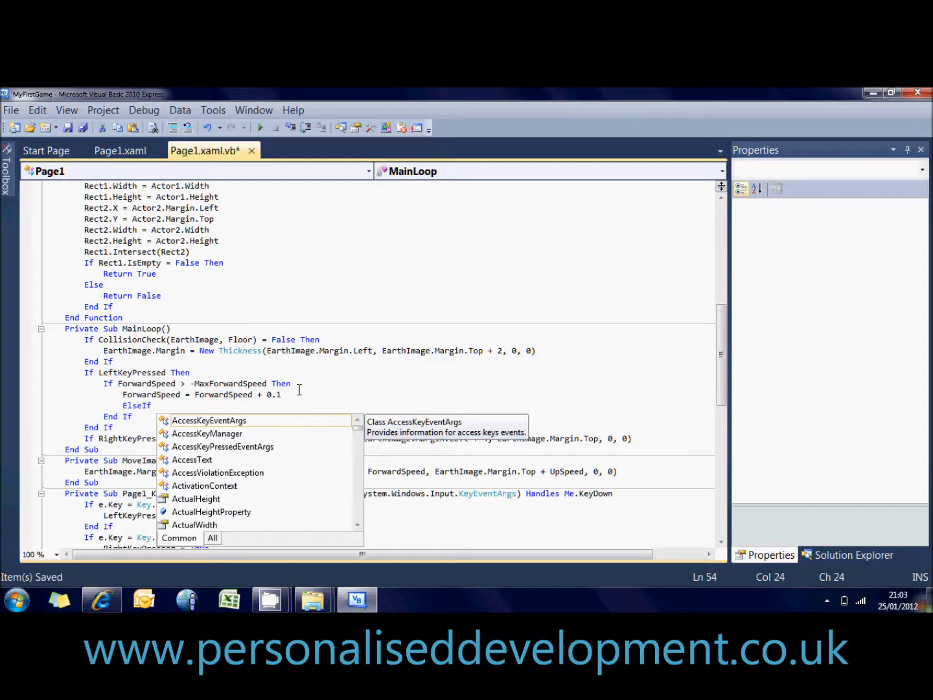
pyautogui.press('BackSpace')
pyautogui.press('BackSpace')
pyautogui.press('BackSpace')
pyautogui.press('BackSpace')
pyautogui.press('BackSpace')
pyautogui.press('BackSpace')
pyautogui.press('BackSpace')
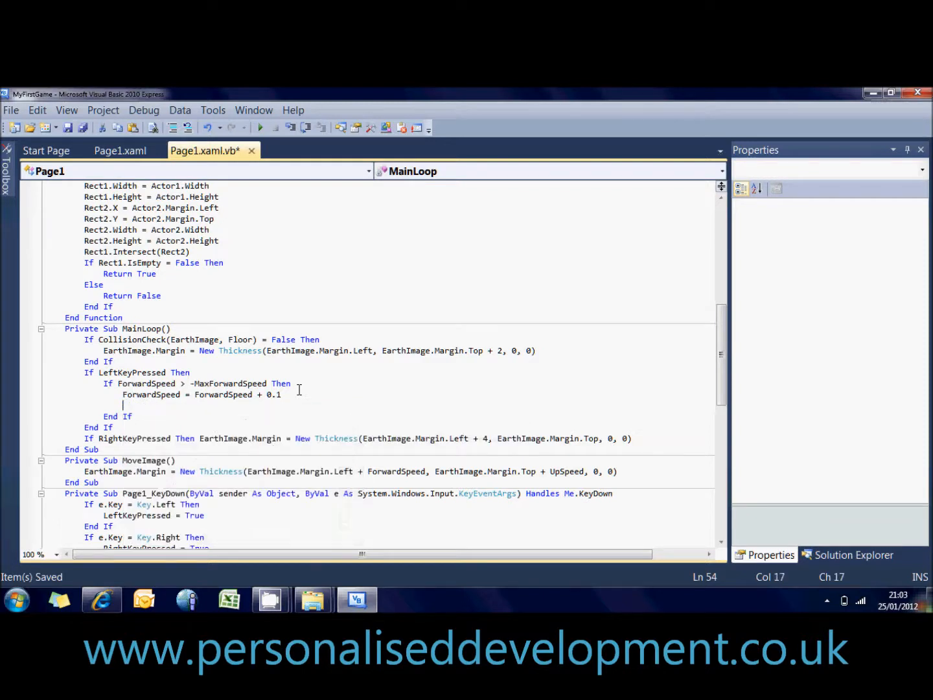
pyautogui.press('BackSpace')
pyautogui.click(140, 405)
pyautogui.press('Return')
pyautogui.write('else')
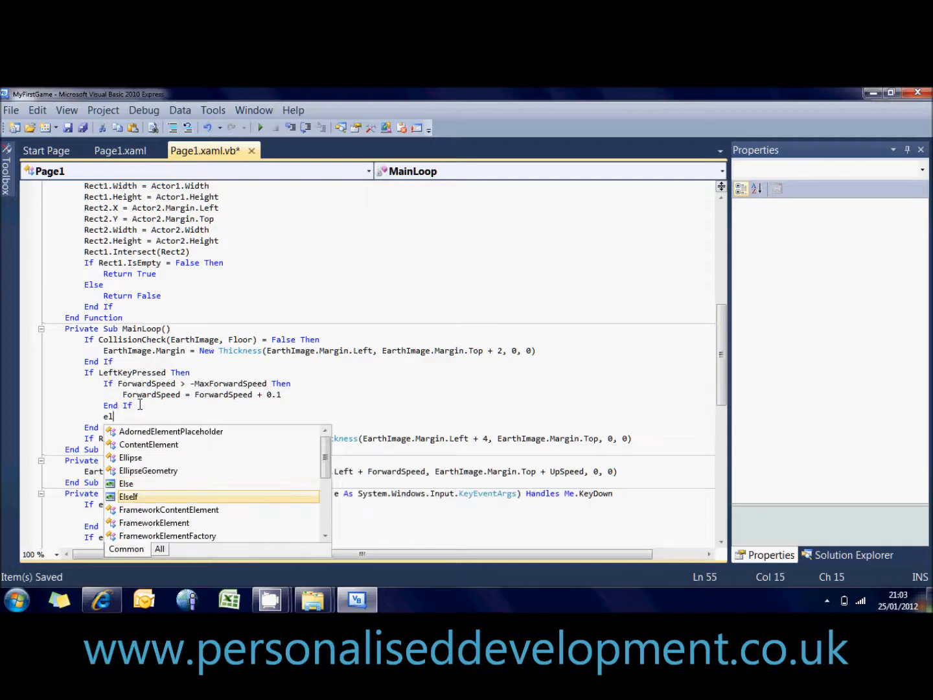
pyautogui.write('if')
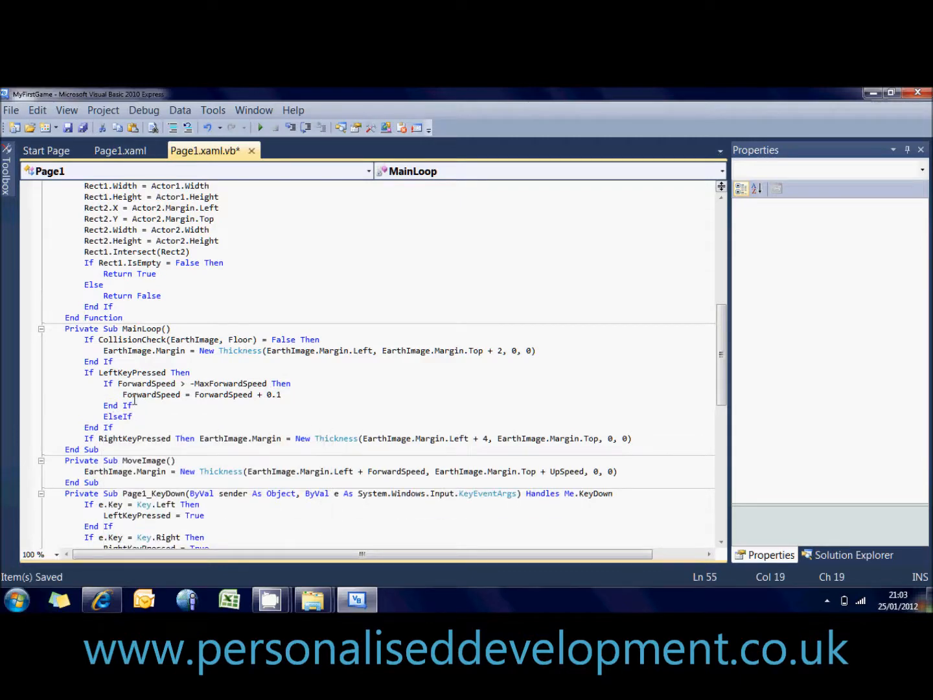
pyautogui.write(' r')
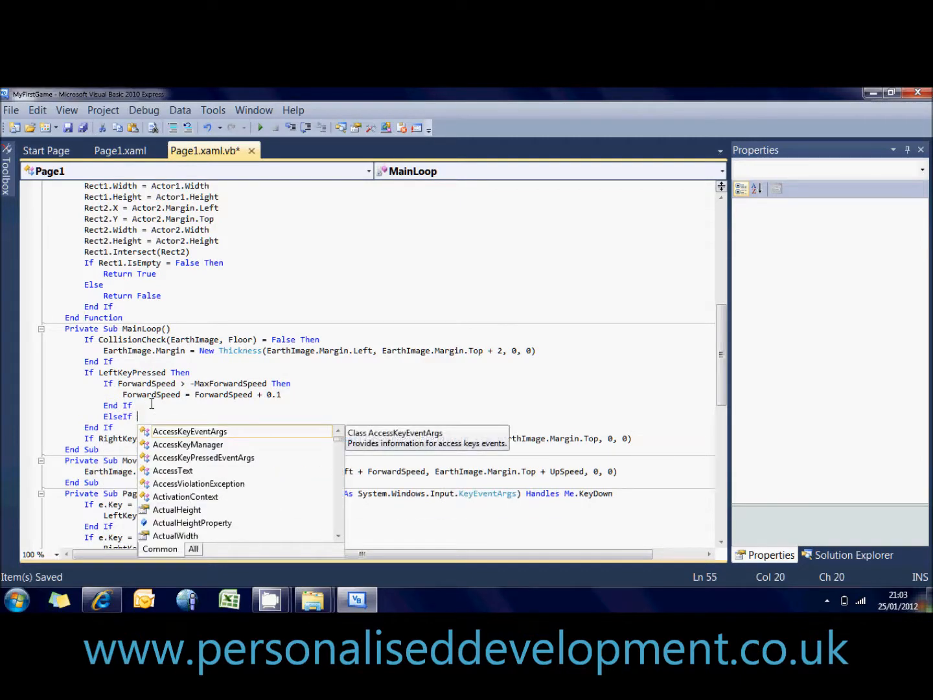
pyautogui.write('igh')
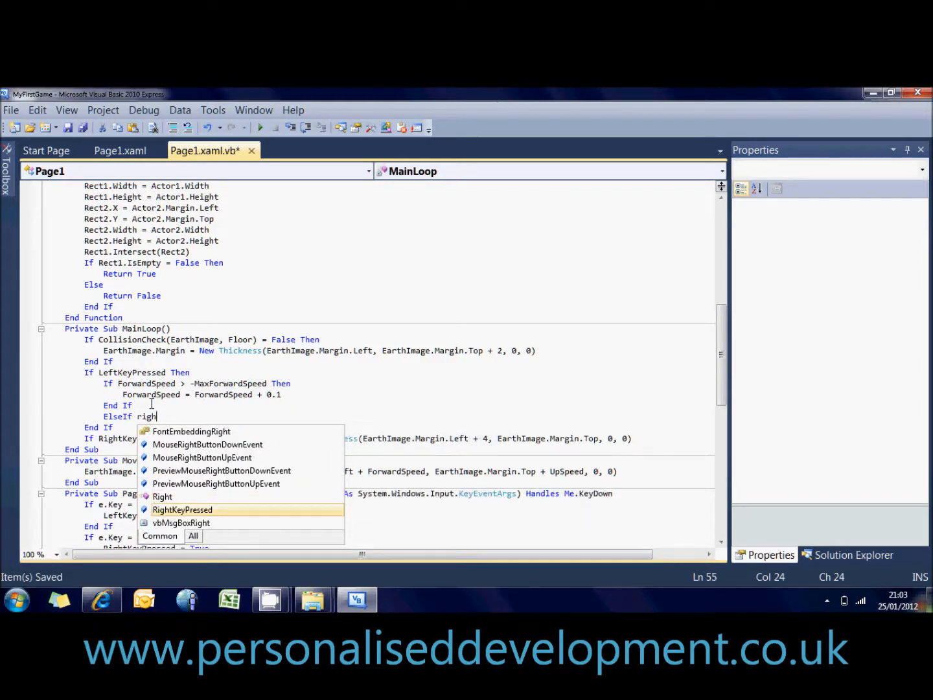
pyautogui.press('Tab')
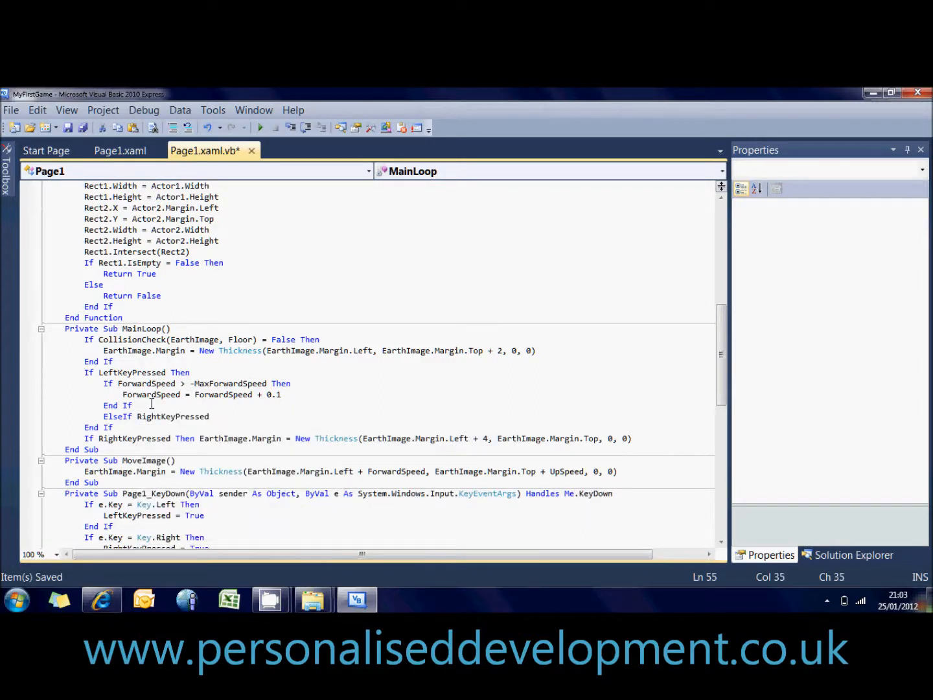
pyautogui.write('Then')
pyautogui.press('Return')
# Step: Copy the speed-check block into the right-key branch and change it to '< MaxForwardSpeed'
pyautogui.moveTo(135, 406); pyautogui.dragTo(42, 385)
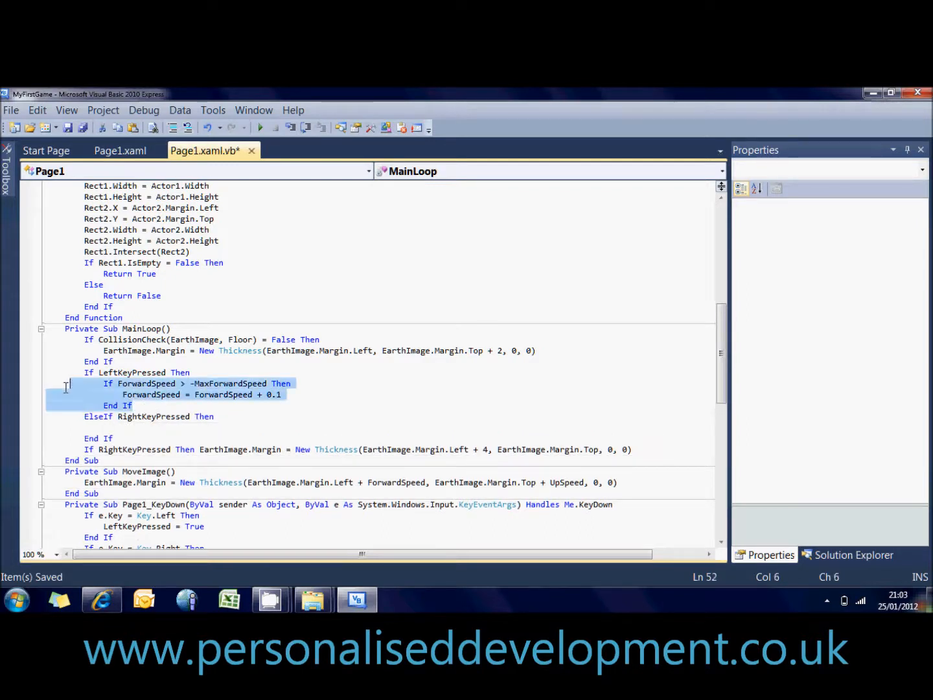
pyautogui.hotkey('ctrl', 'c')
pyautogui.click(142, 433)
pyautogui.hotkey('ctrl', 'v')
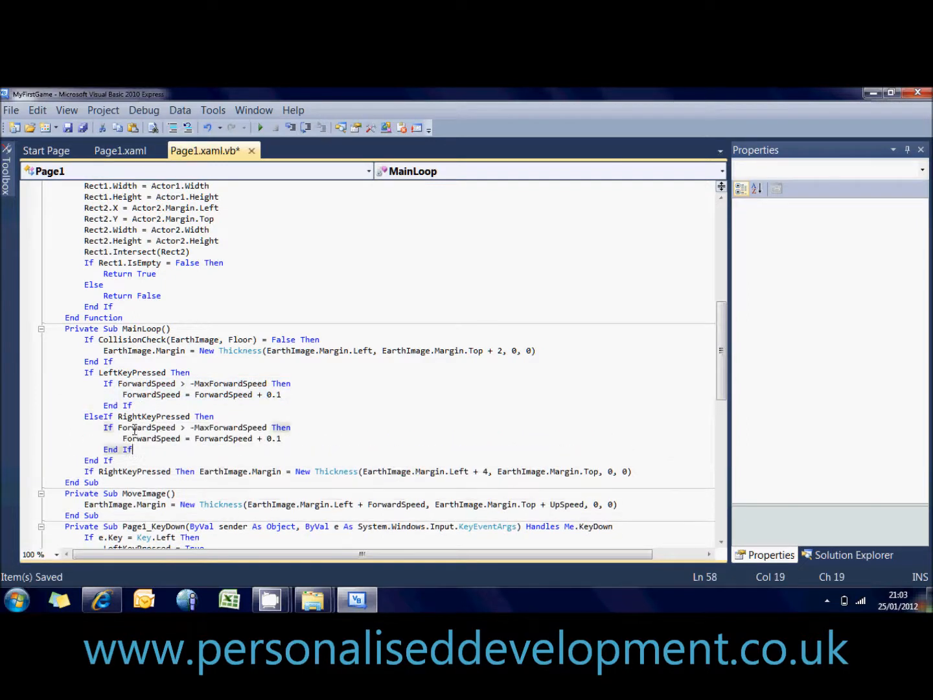
pyautogui.click(183, 427)
pyautogui.press('BackSpace')
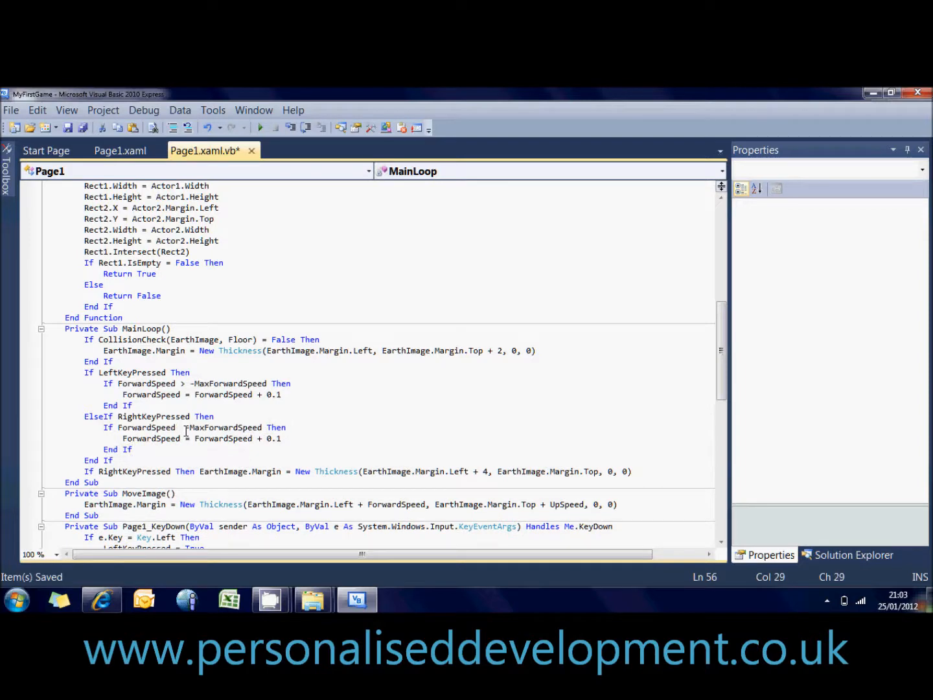
pyautogui.write('<')
pyautogui.press('Delete')
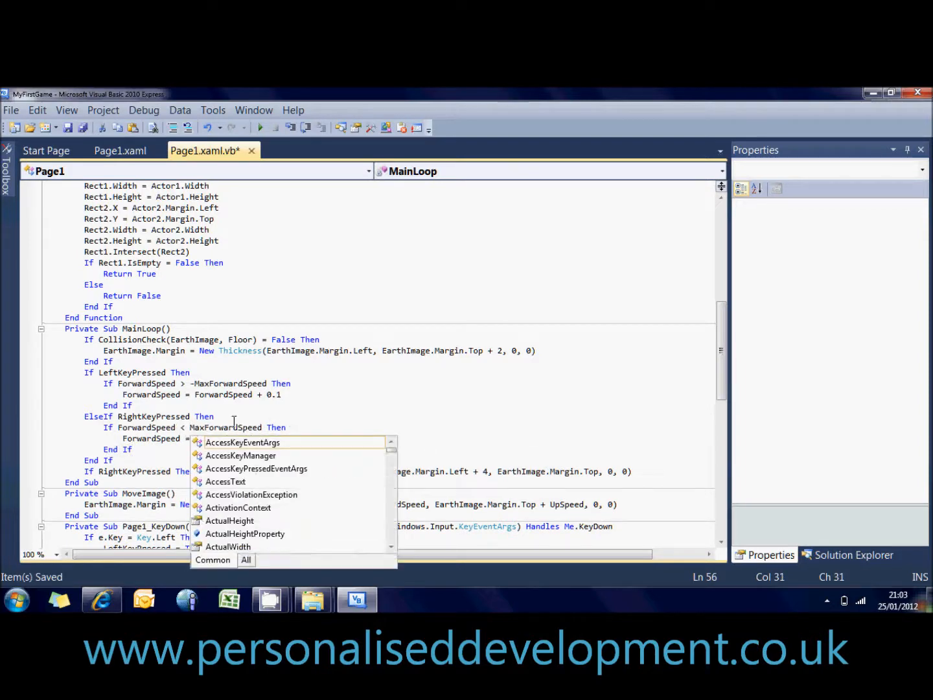
pyautogui.click(259, 439)
pyautogui.press('Delete')
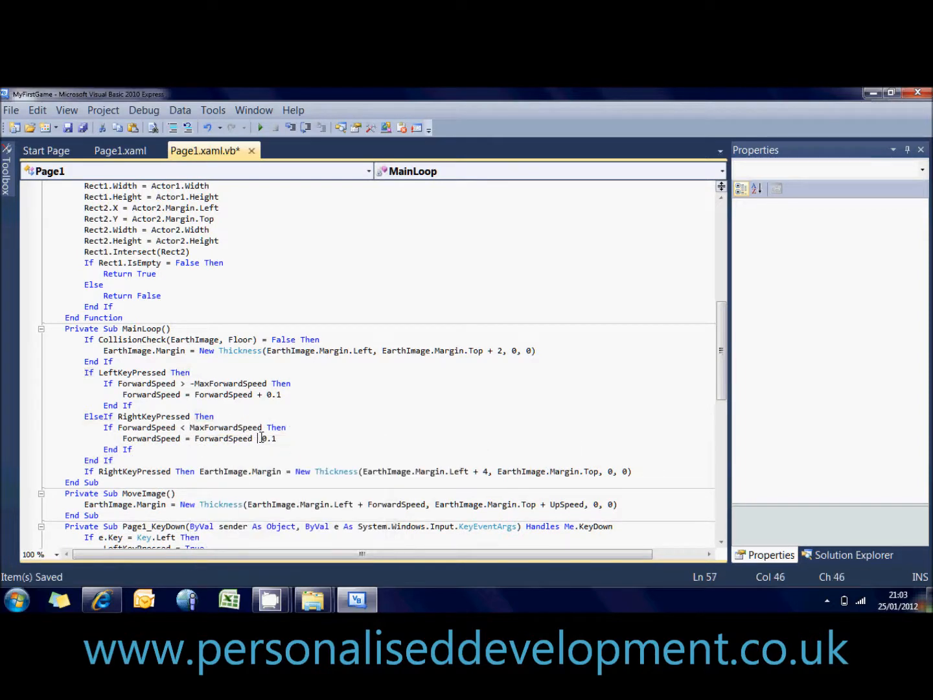
pyautogui.write('-')
pyautogui.click(215, 448)
# Step: Fix the signs so left subtracts 0.1 and right adds 0.1, then select the old right-key movement line
pyautogui.click(260, 395)
pyautogui.press('Delete')
pyautogui.write('-')
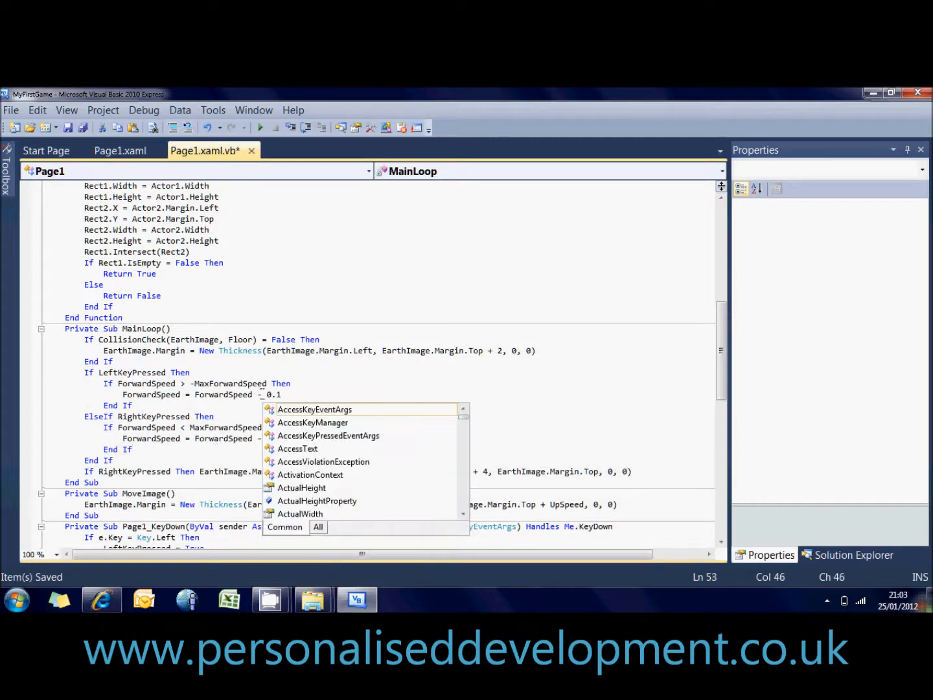
pyautogui.click(261, 407)
pyautogui.click(261, 439)
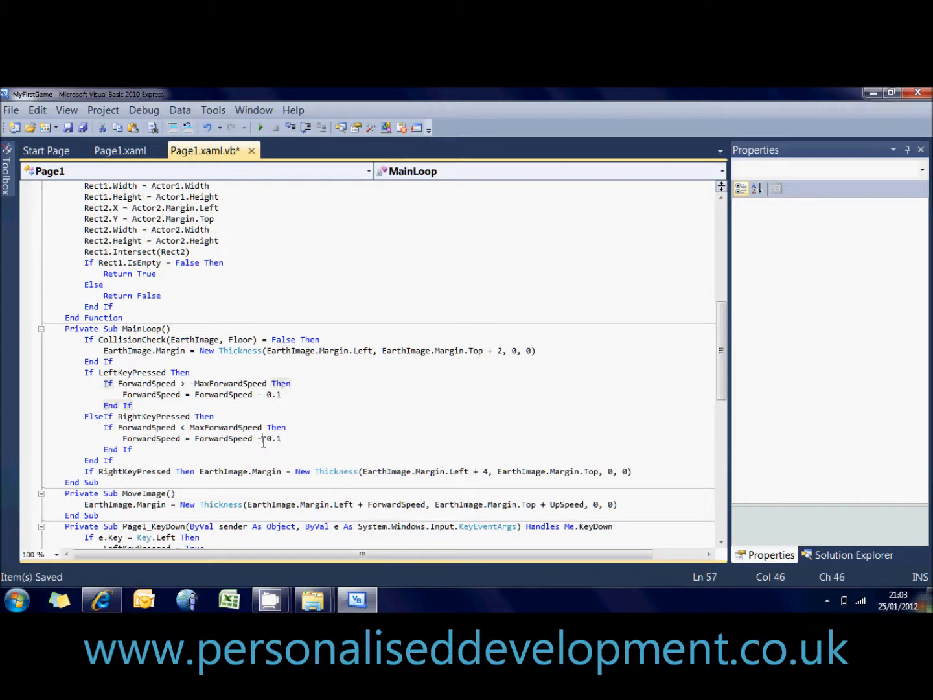
pyautogui.press('Delete')
pyautogui.write('+')
pyautogui.click(250, 448)
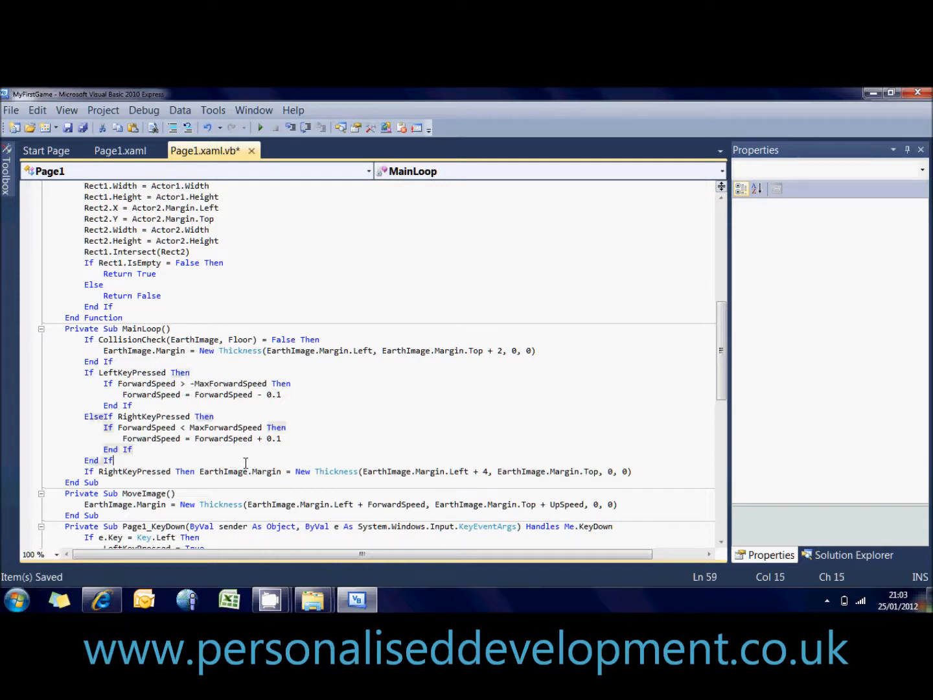
pyautogui.moveTo(113, 460); pyautogui.dragTo(646, 467)
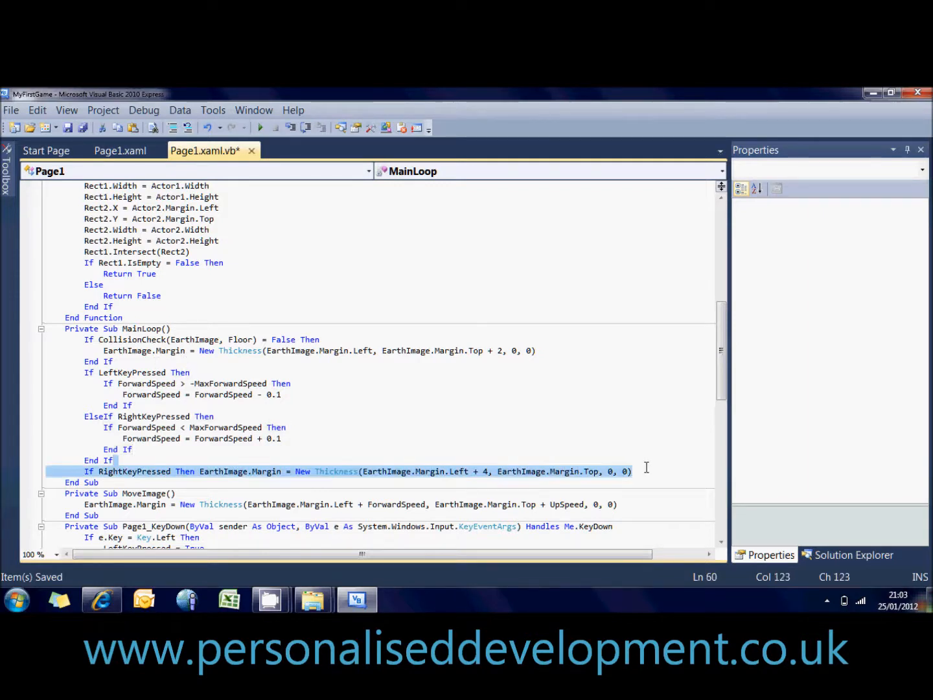
# Step: Delete the old right-key movement line, review the code, and build and run with F5
pyautogui.press('Delete')
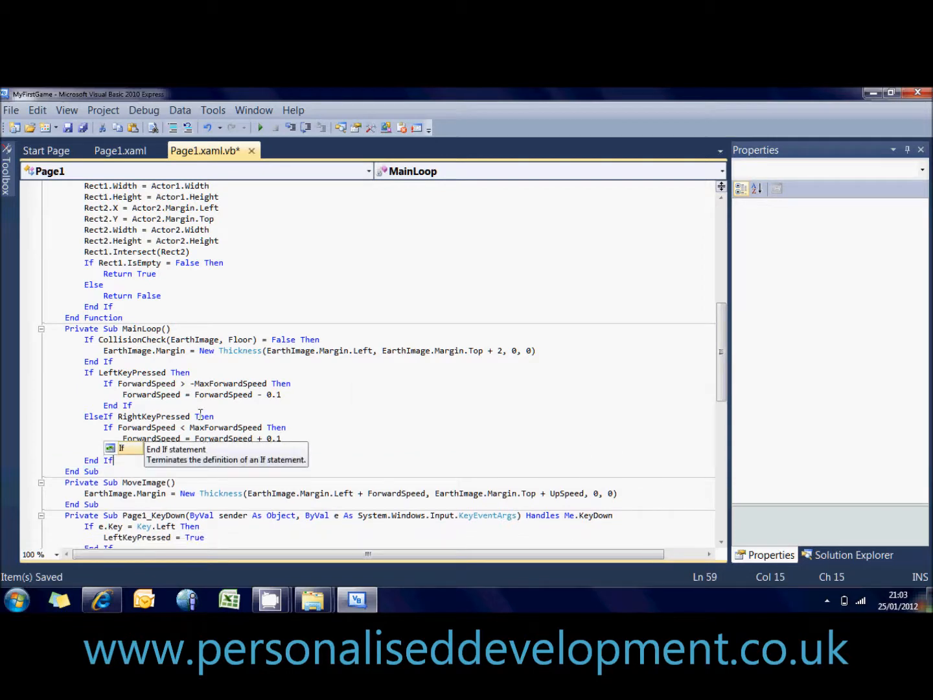
pyautogui.click(200, 416)
pyautogui.moveTo(720, 350)
pyautogui.mouseDown()
pyautogui.moveTo(720, 382)
pyautogui.moveTo(720, 356)
pyautogui.mouseUp()
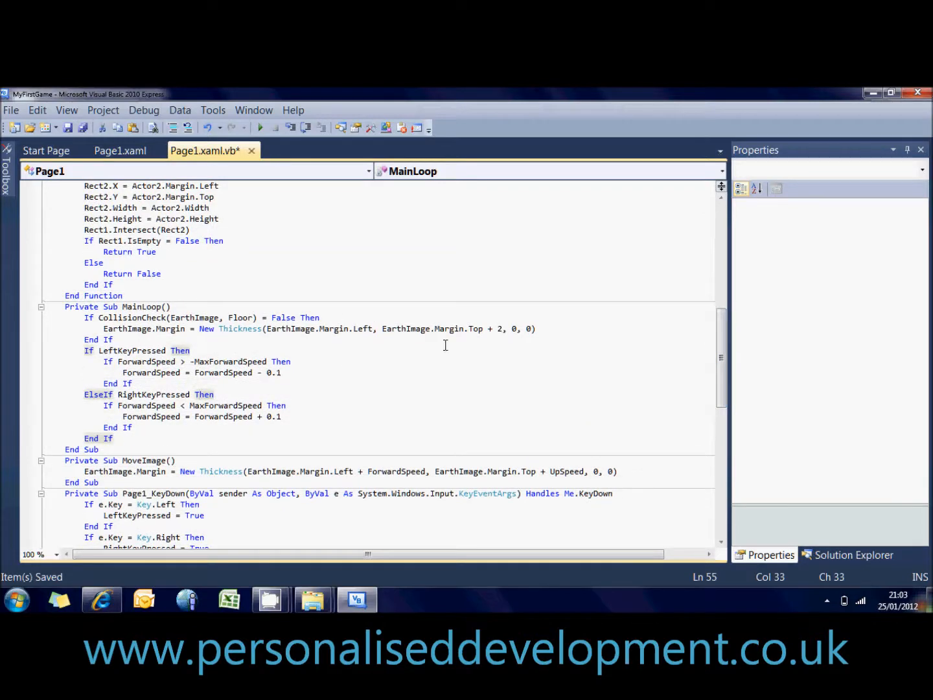
pyautogui.click(191, 341)
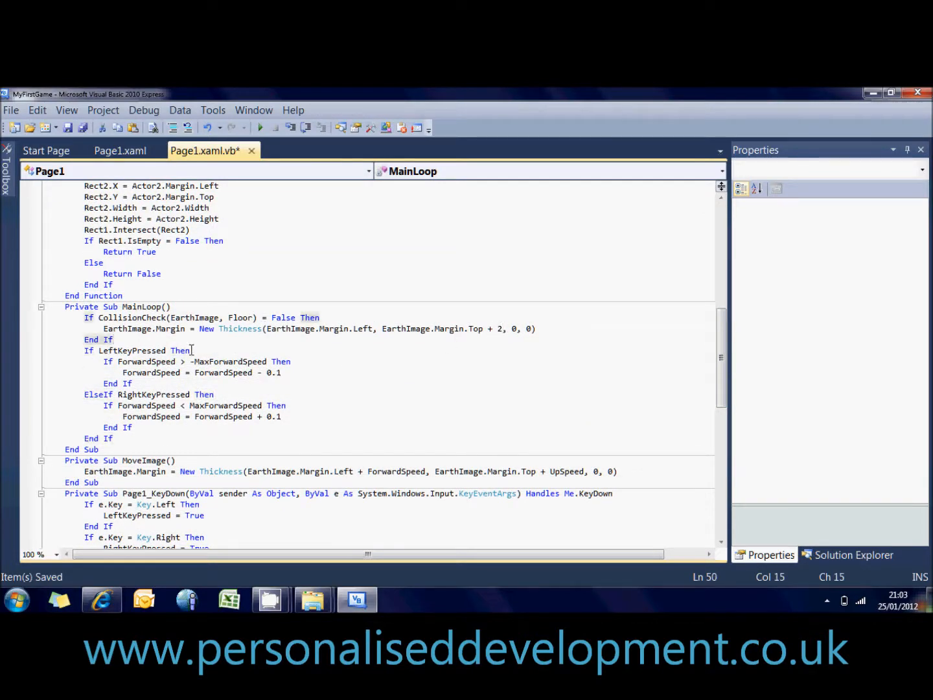
pyautogui.doubleClick(146, 351)
pyautogui.moveTo(146, 362)
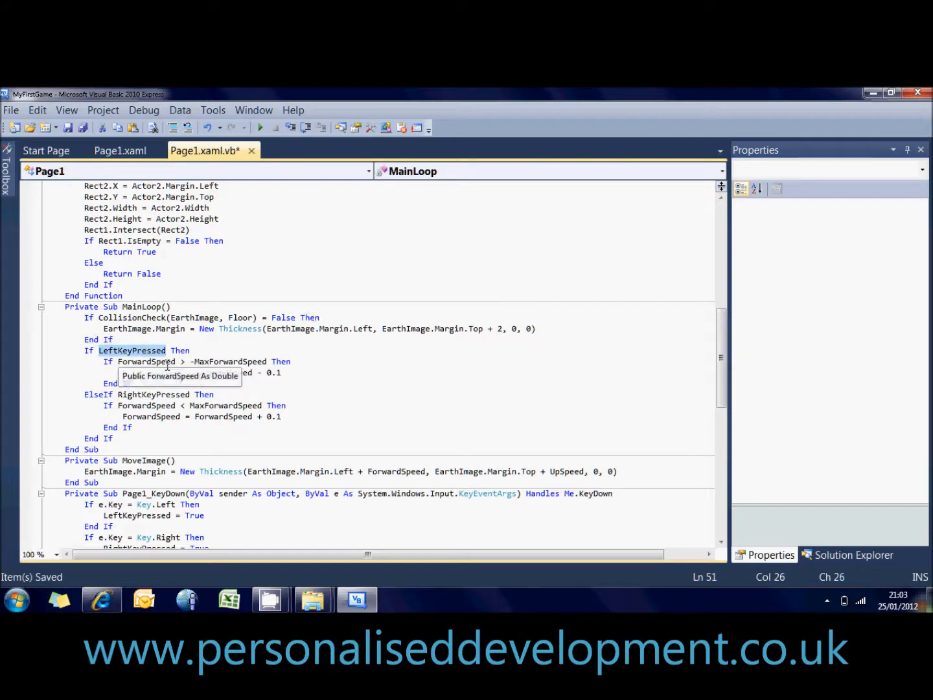
pyautogui.click(223, 383)
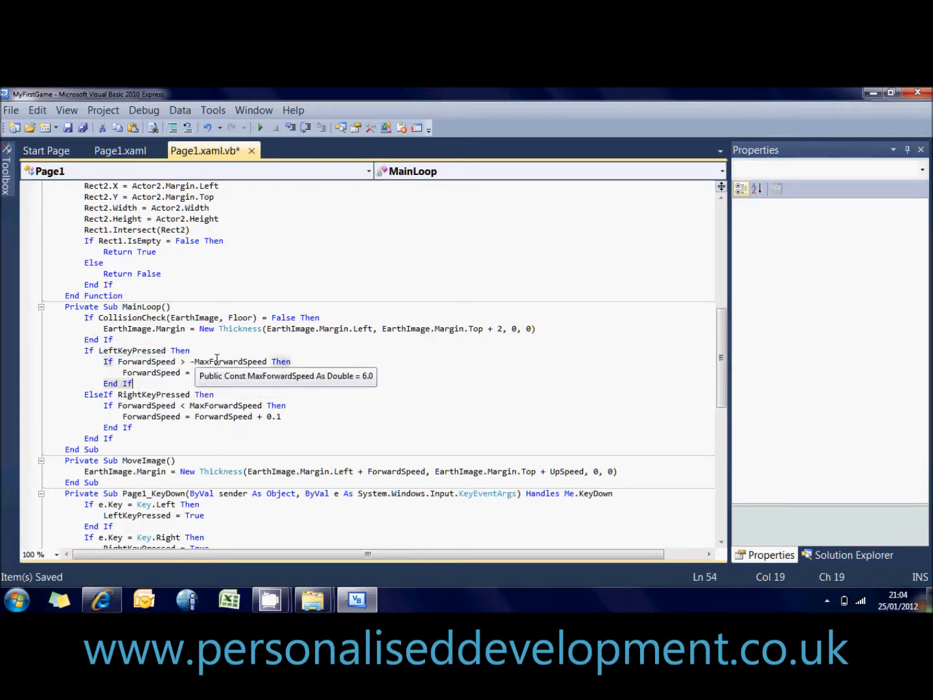
pyautogui.click(216, 362)
pyautogui.doubleClick(217, 362)
pyautogui.click(227, 384)
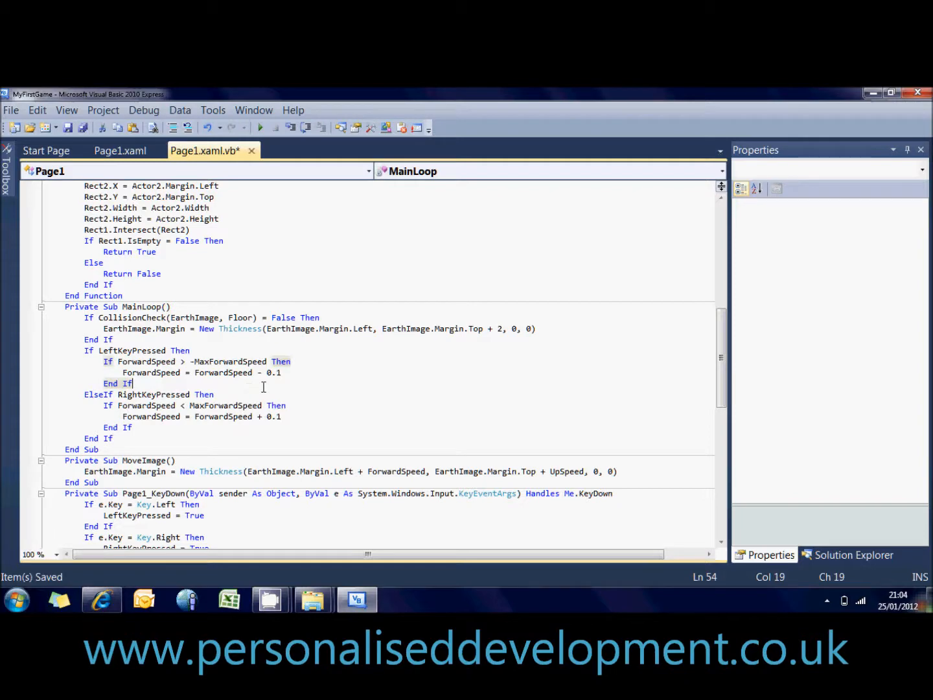
pyautogui.press('F5')
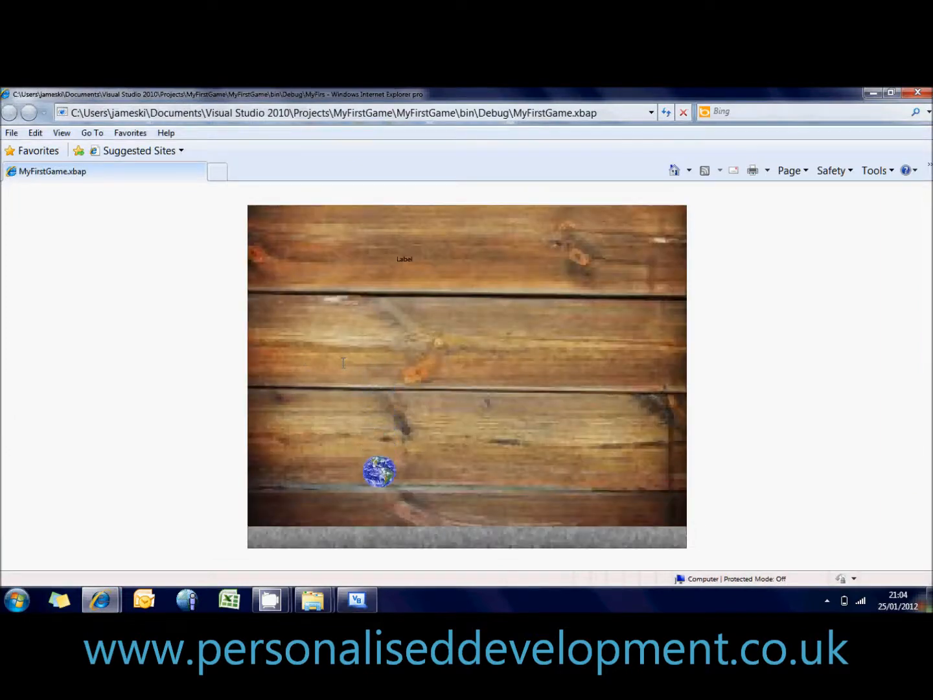
# Step: Close the running game window to stop debugging
pyautogui.click(356, 599)
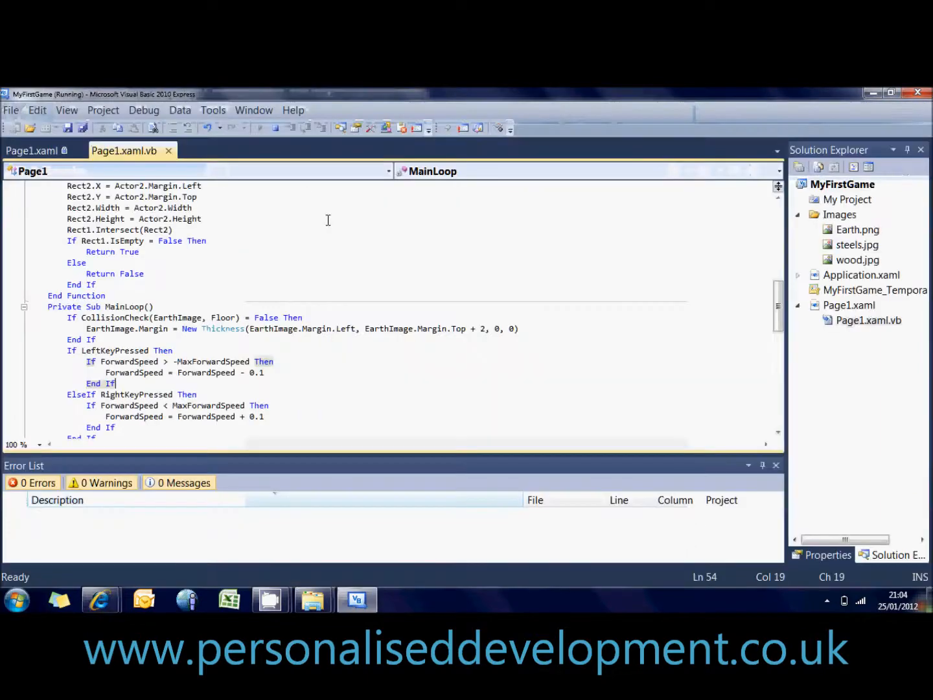
# Step: Add a MoveImage() call after MainLoop's final End If and review the routines
pyautogui.click(274, 128)
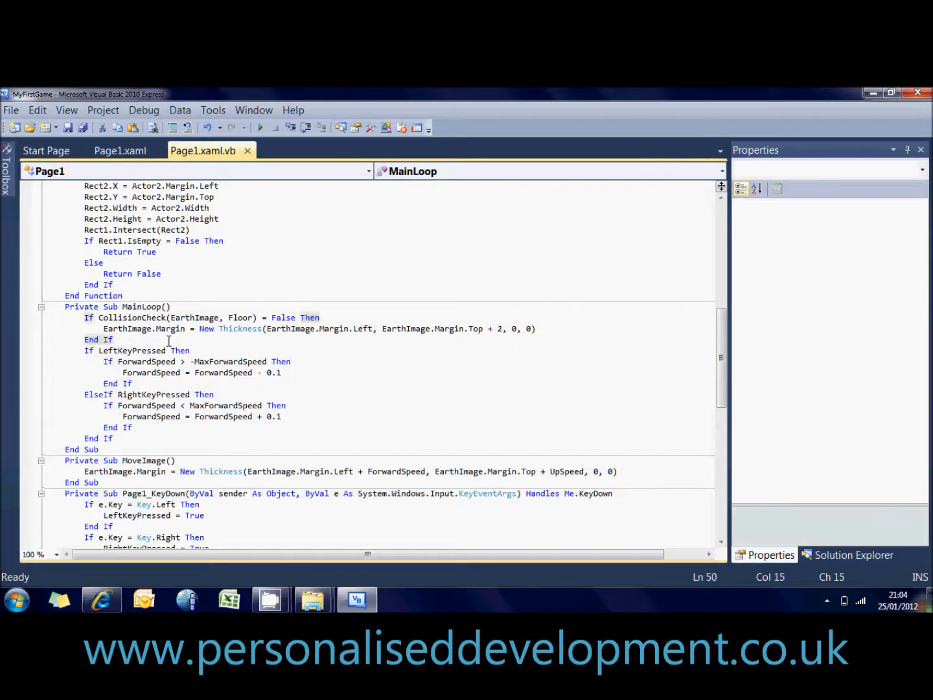
pyautogui.doubleClick(155, 306)
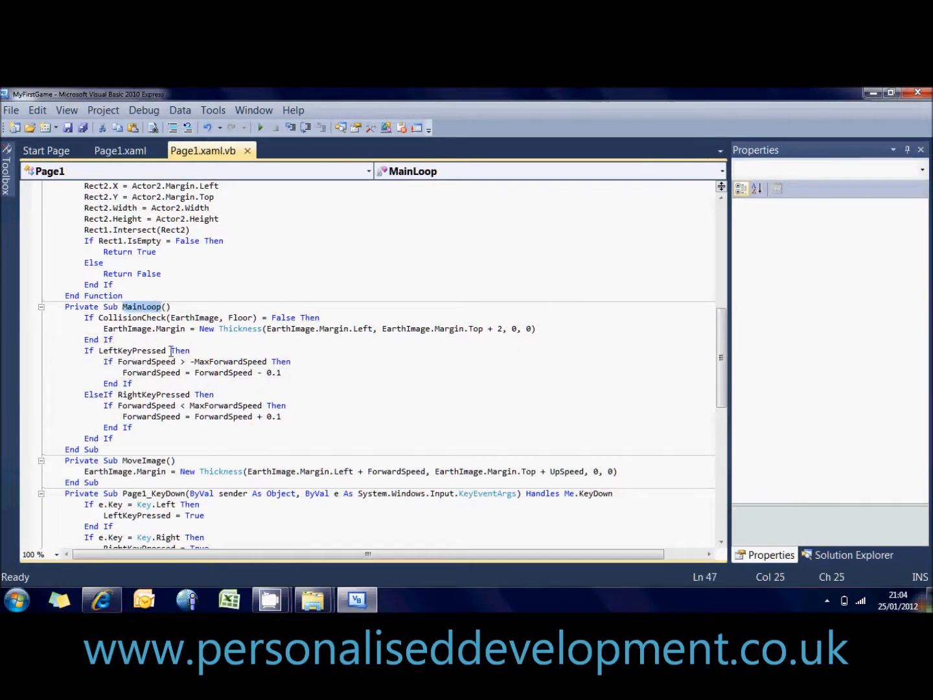
pyautogui.click(206, 340)
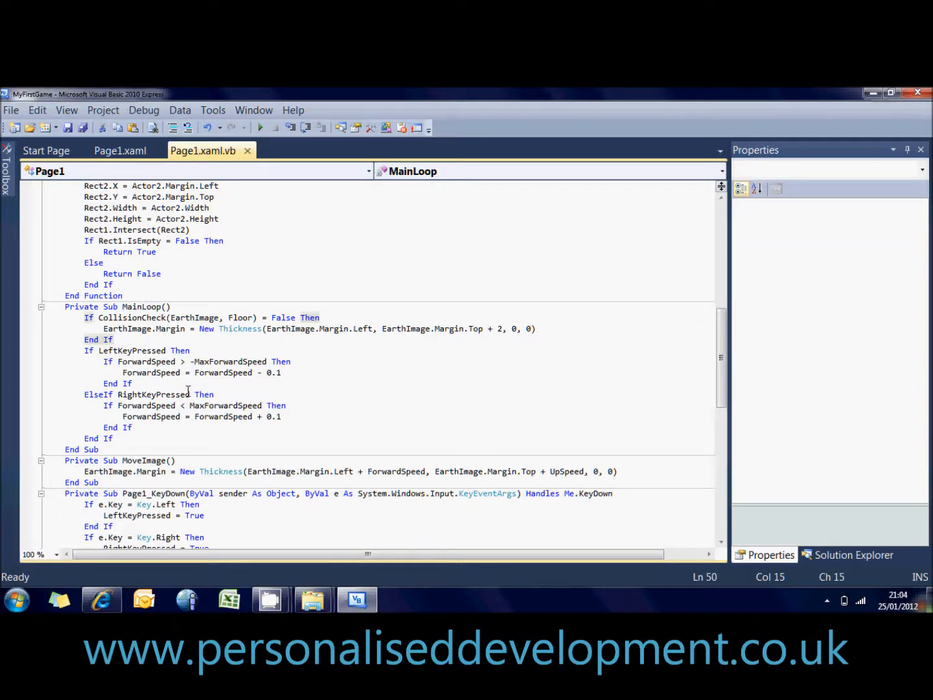
pyautogui.scroll(-2, 511, 365)
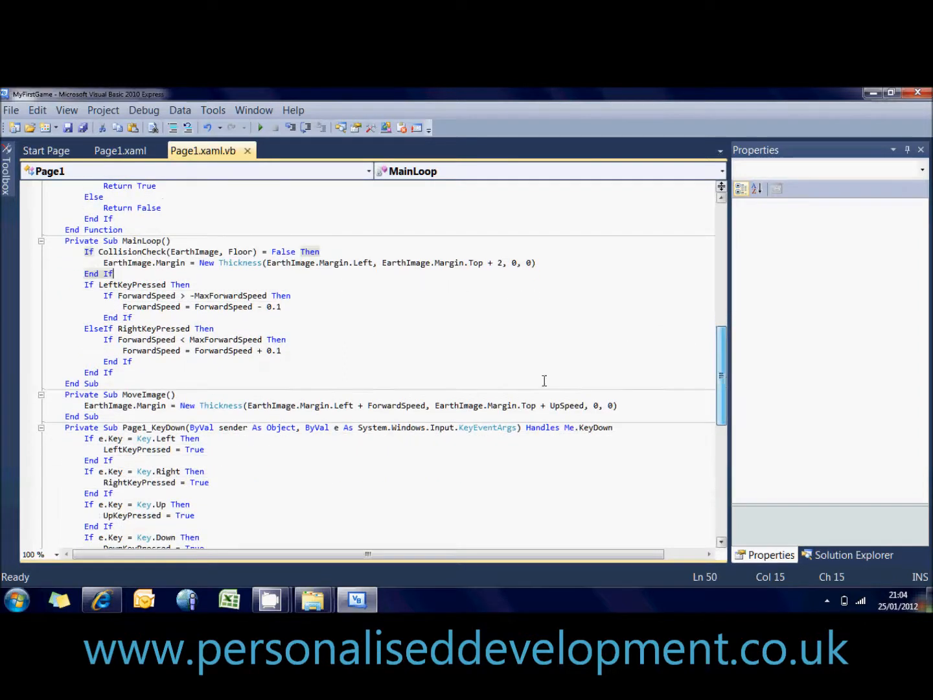
pyautogui.doubleClick(143, 394)
pyautogui.click(134, 372)
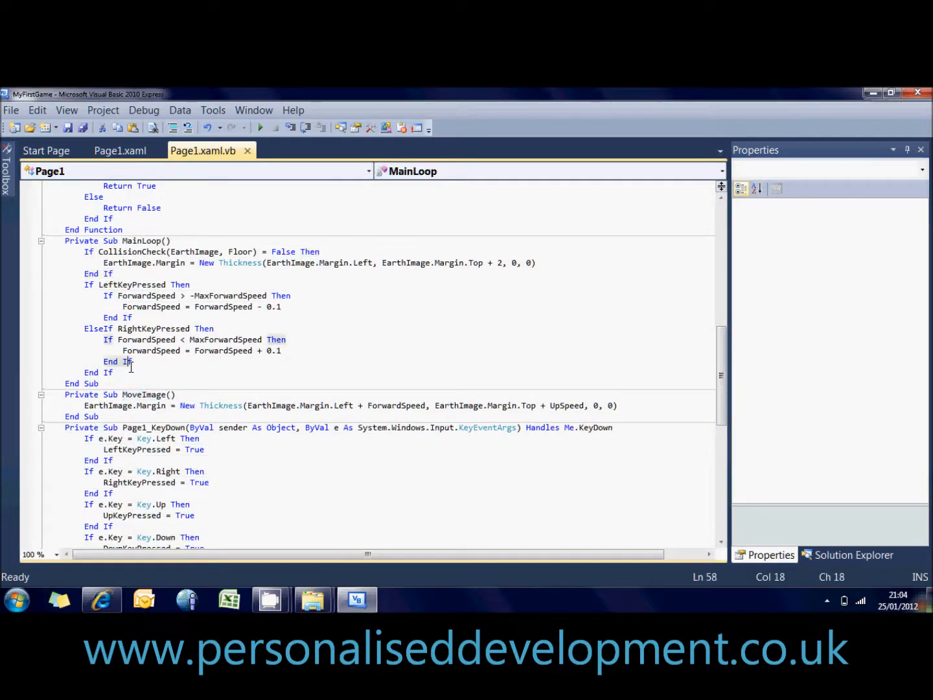
pyautogui.press('Return')
pyautogui.write('MoveImage')
pyautogui.press('Up')
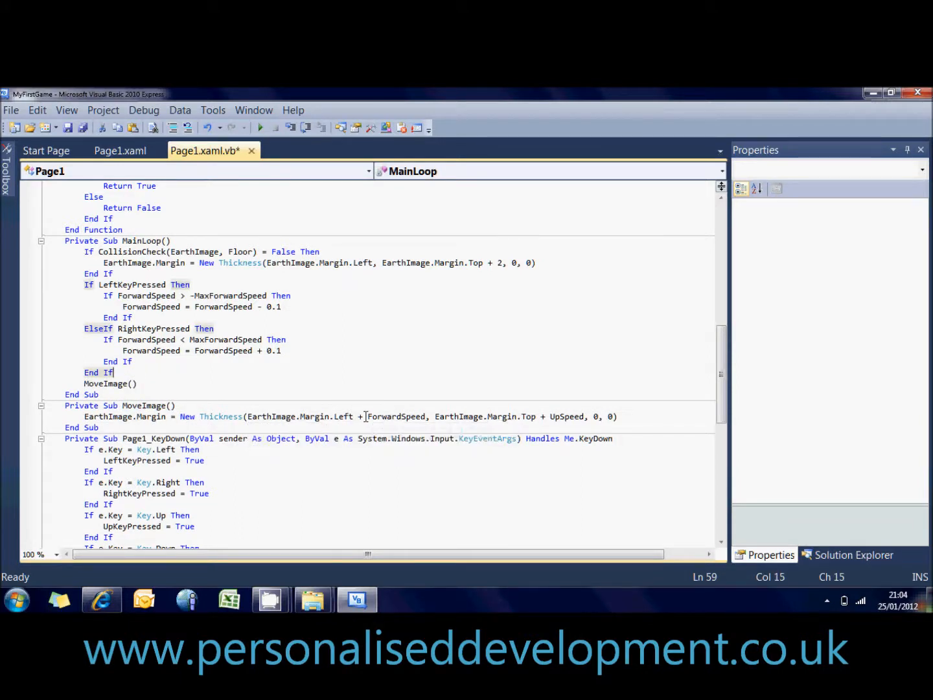
pyautogui.moveTo(567, 406)
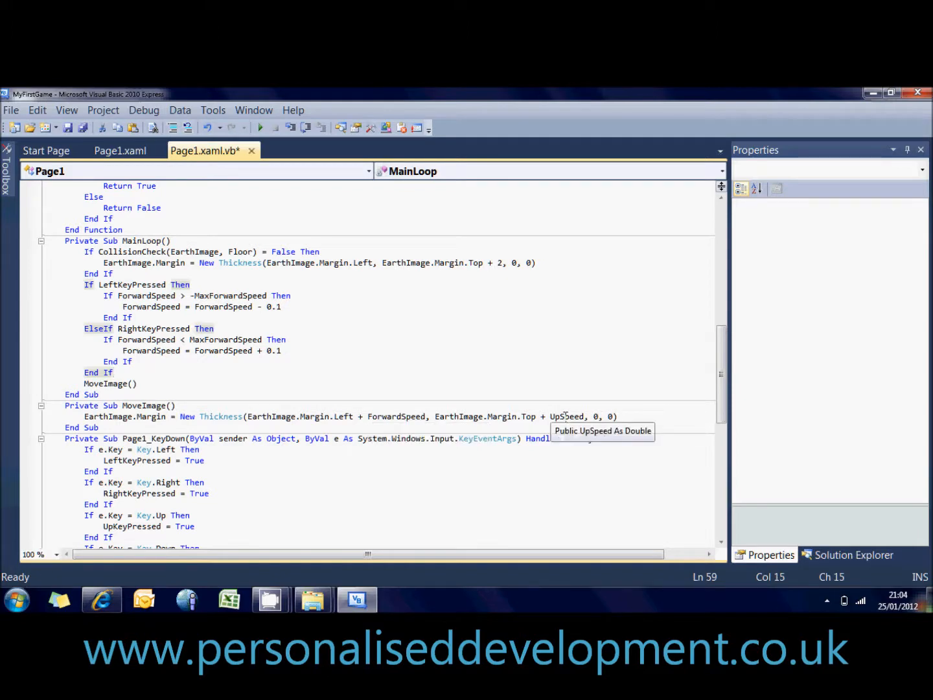
pyautogui.click(534, 407)
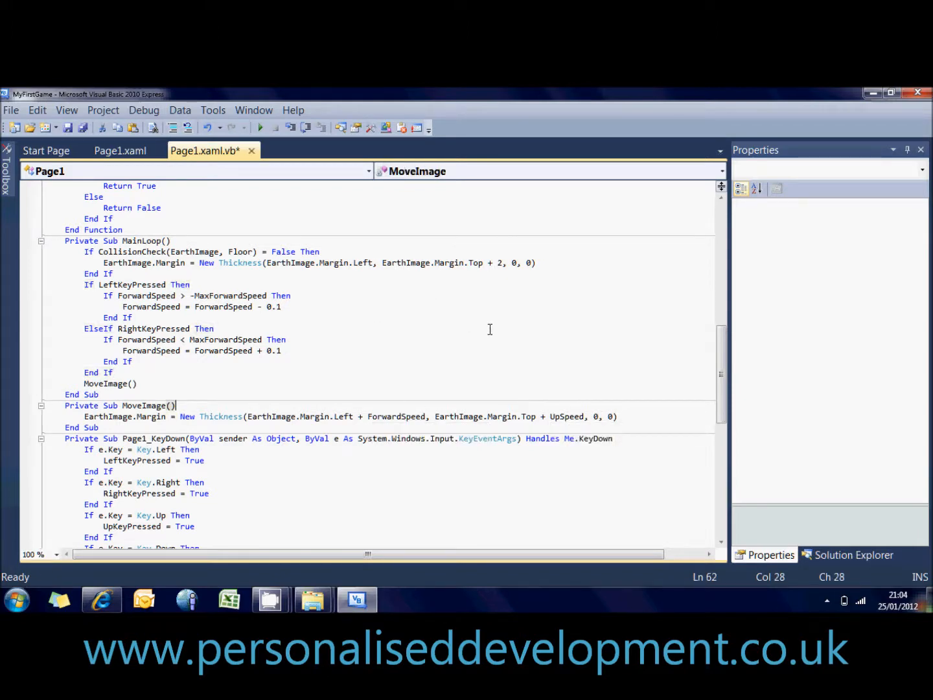
pyautogui.moveTo(726, 394); pyautogui.dragTo(724, 383)
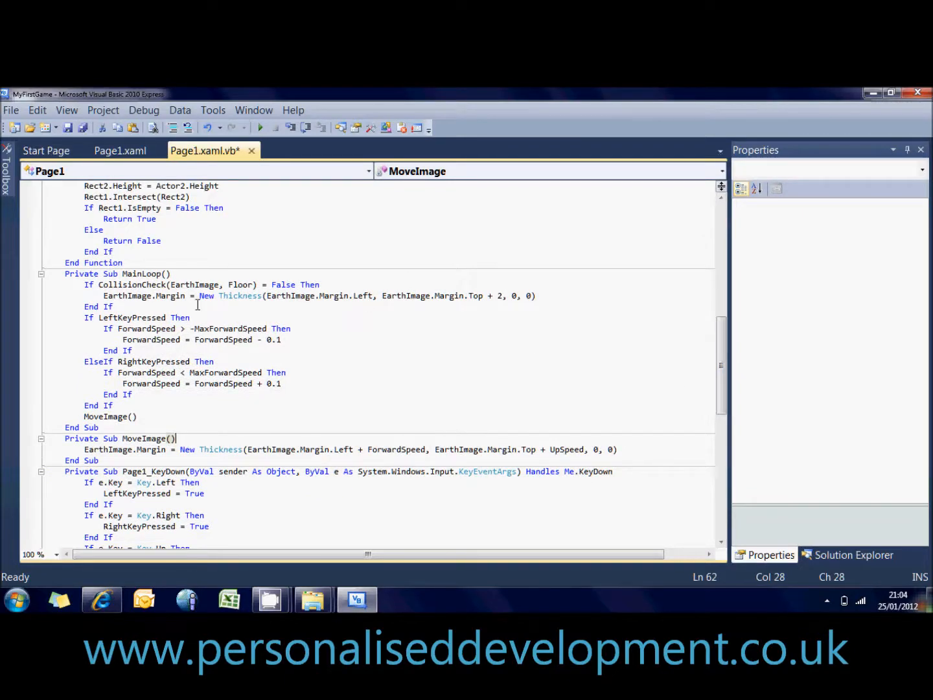
pyautogui.moveTo(118, 306); pyautogui.dragTo(13, 313)
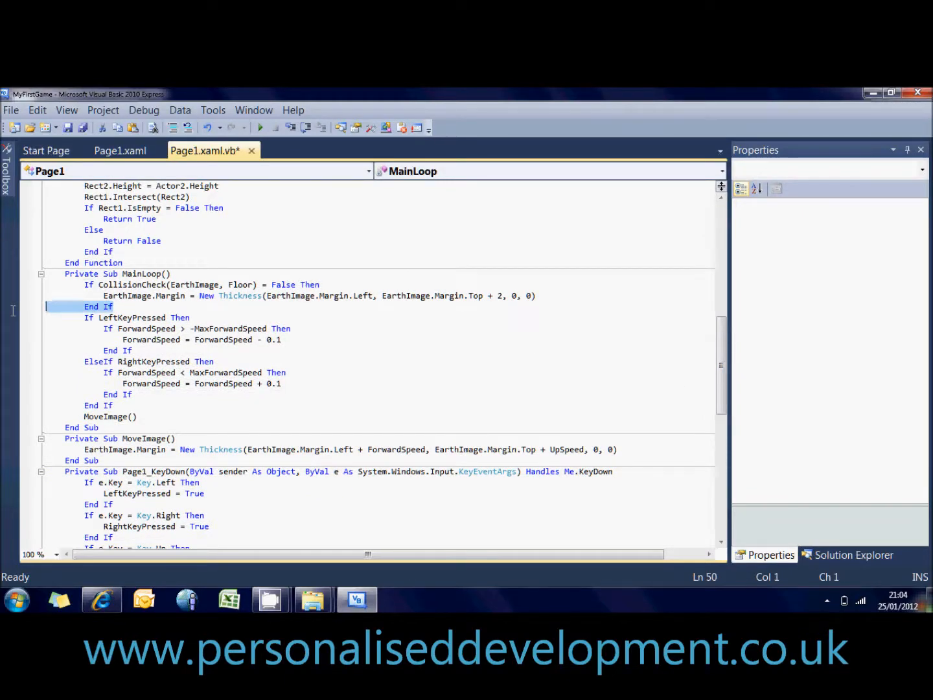
# Step: Add an Else branch after the falling Thickness line in MainLoop
pyautogui.click(314, 309)
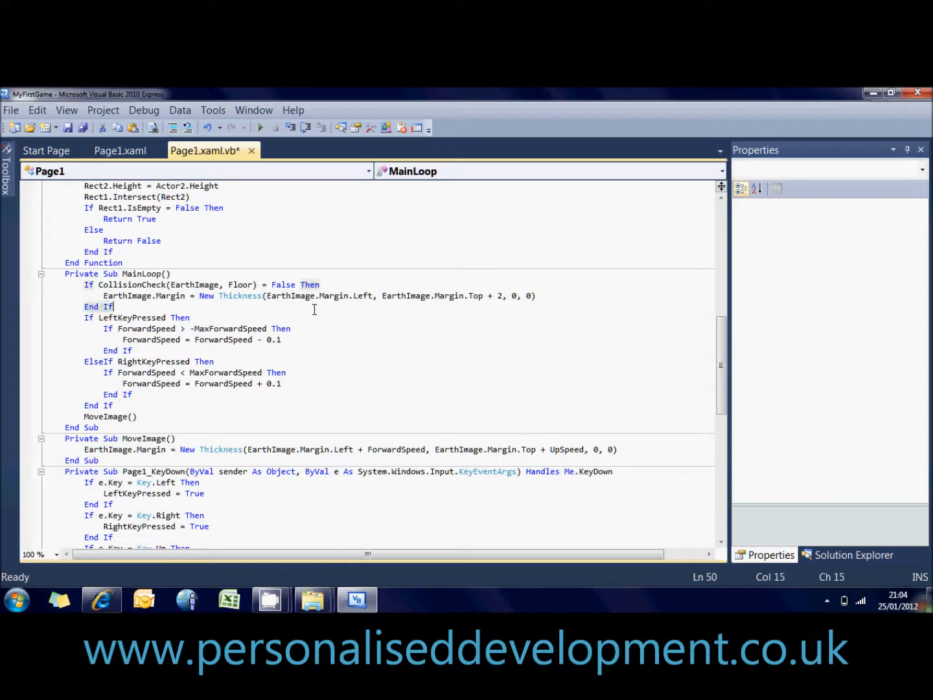
pyautogui.click(544, 296)
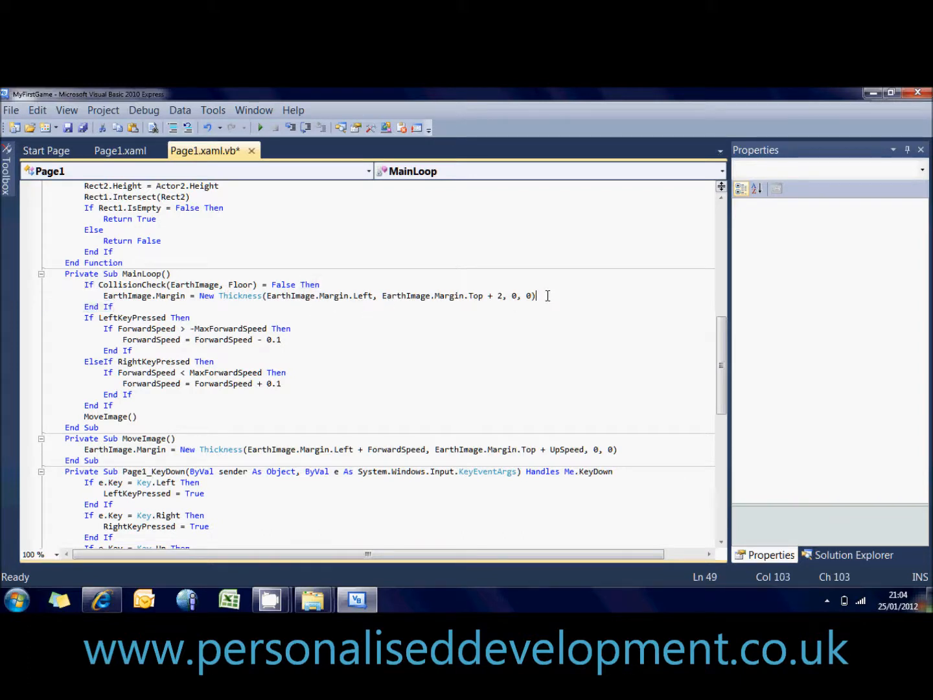
pyautogui.press('Return')
pyautogui.write('else')
pyautogui.press('Return')
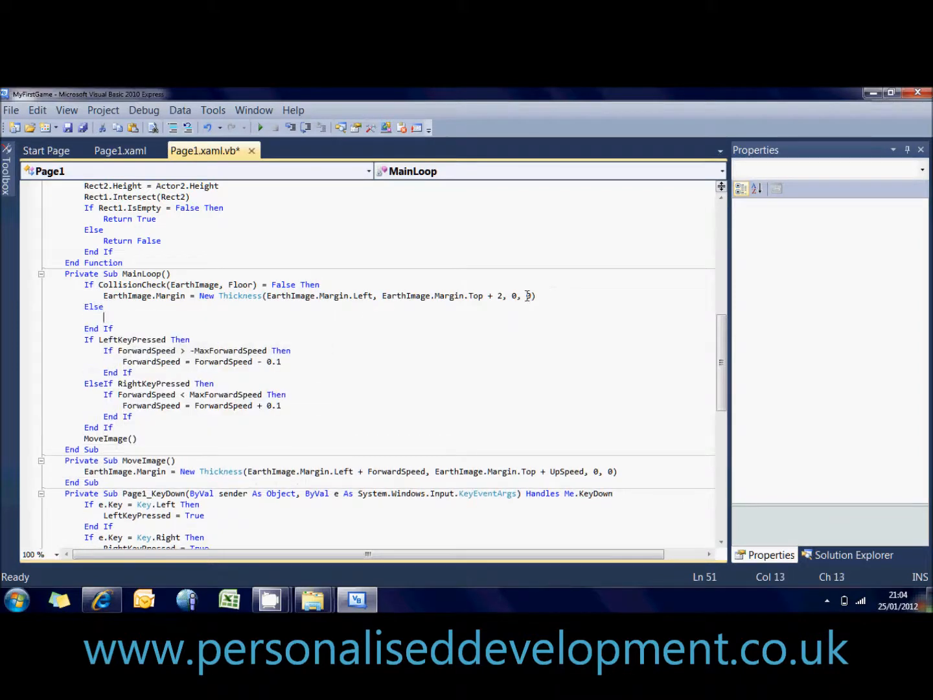
pyautogui.moveTo(535, 296); pyautogui.dragTo(105, 297)
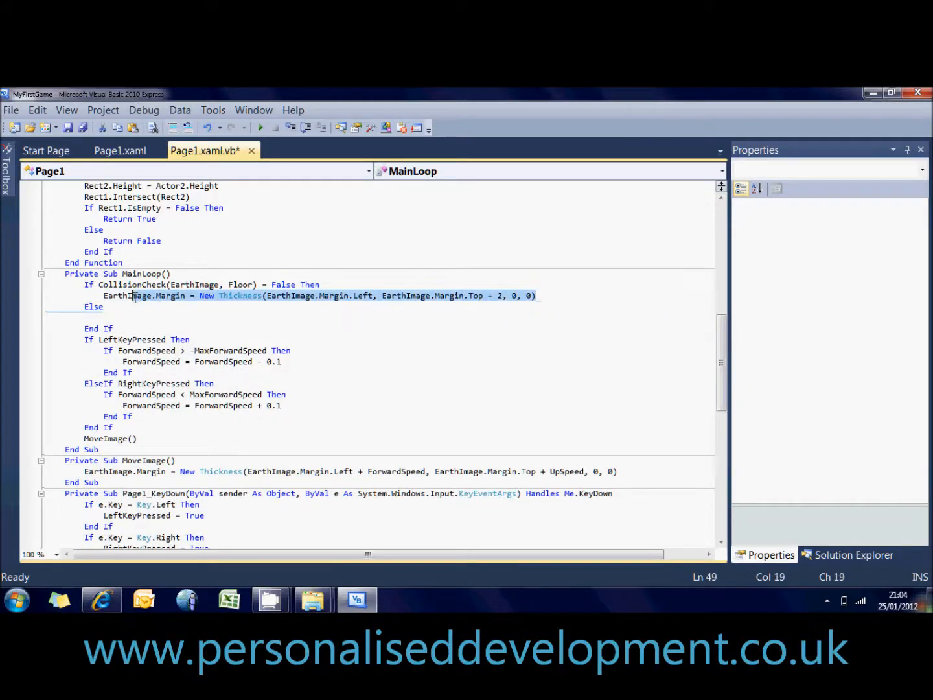
pyautogui.hotkey('ctrl', 'x')
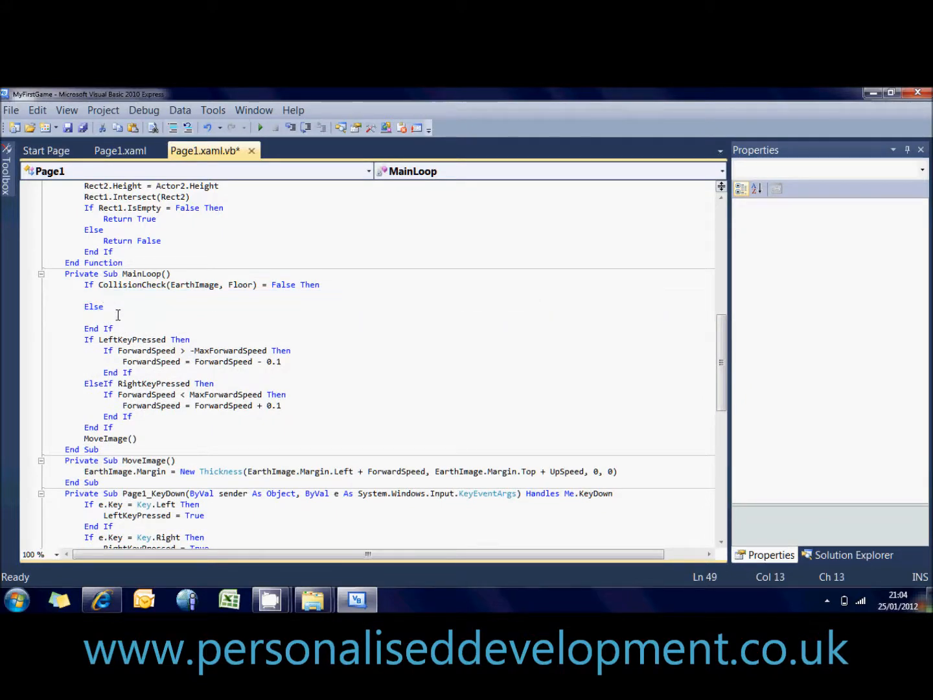
pyautogui.hotkey('ctrl', 'z')
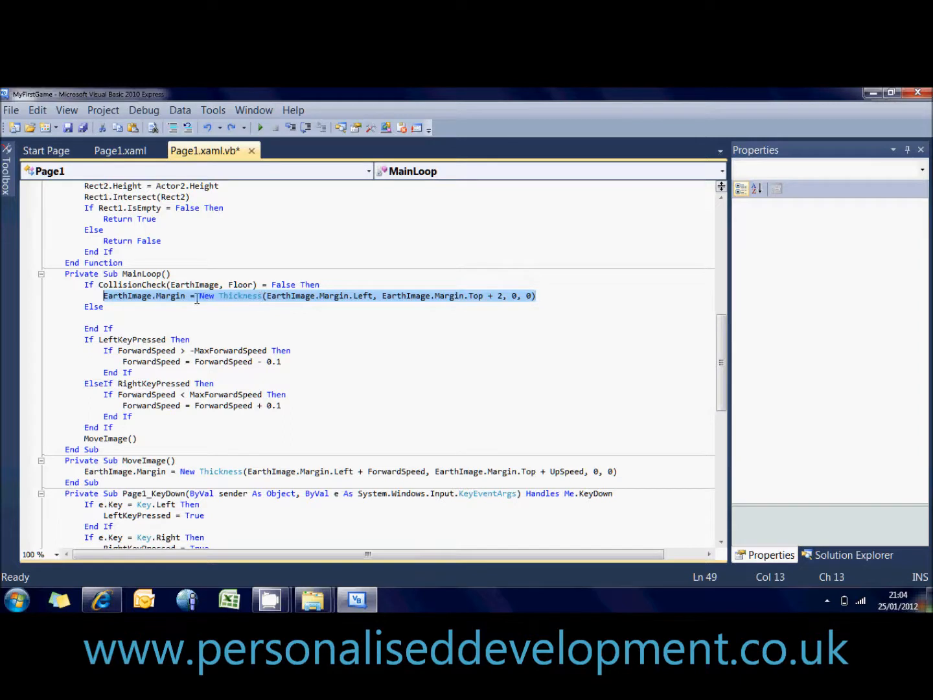
pyautogui.click(499, 296)
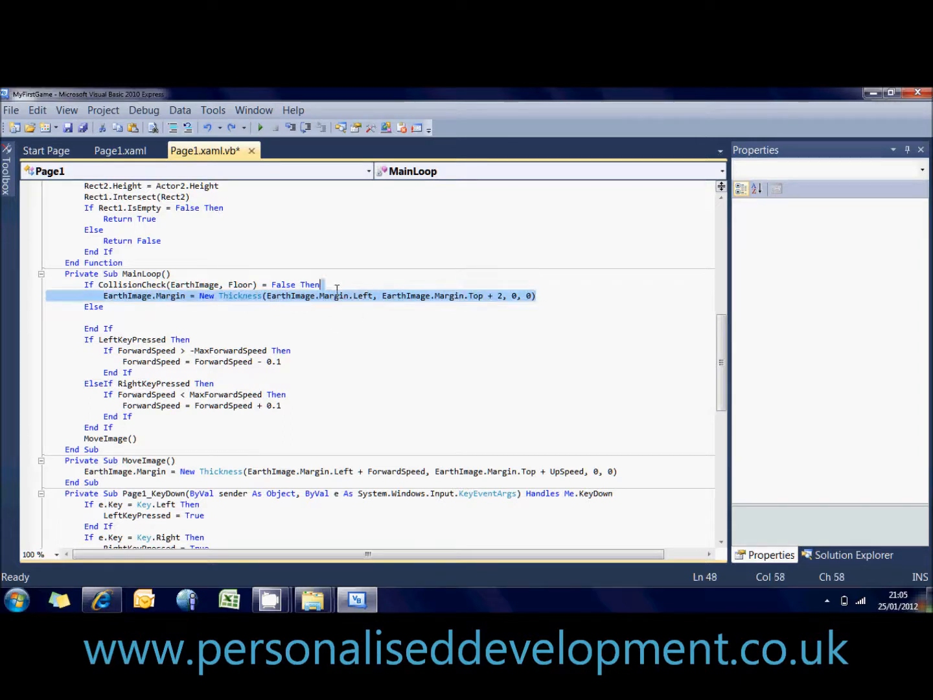
# Step: Replace the New Thickness expression with 'UpSpeed = UpSpeed + 0.1'
pyautogui.moveTo(538, 295); pyautogui.dragTo(199, 297)
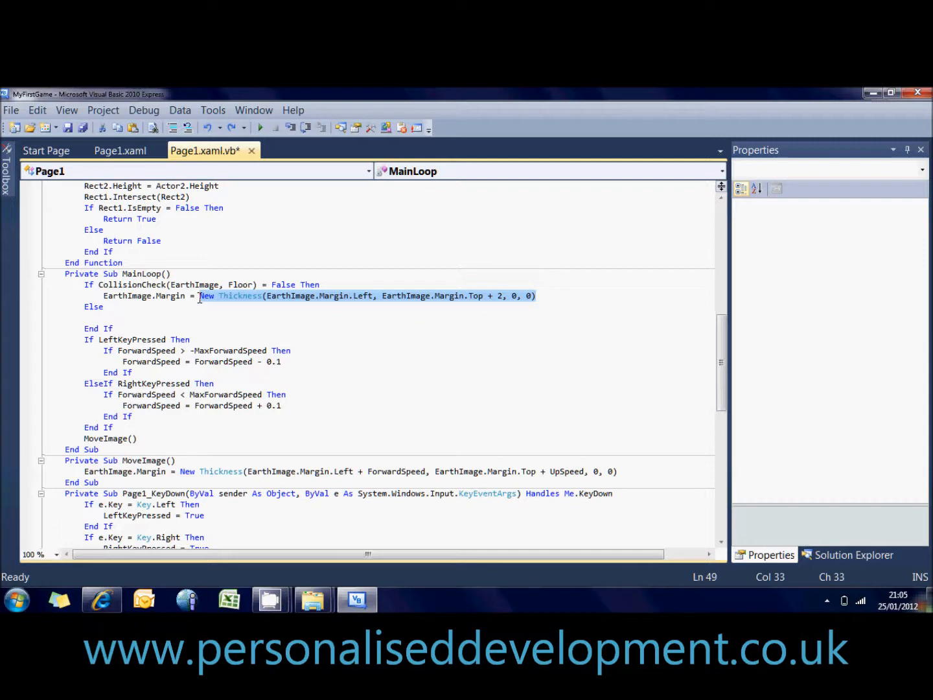
pyautogui.write('Up')
pyautogui.press('Down')
pyautogui.press('Down')
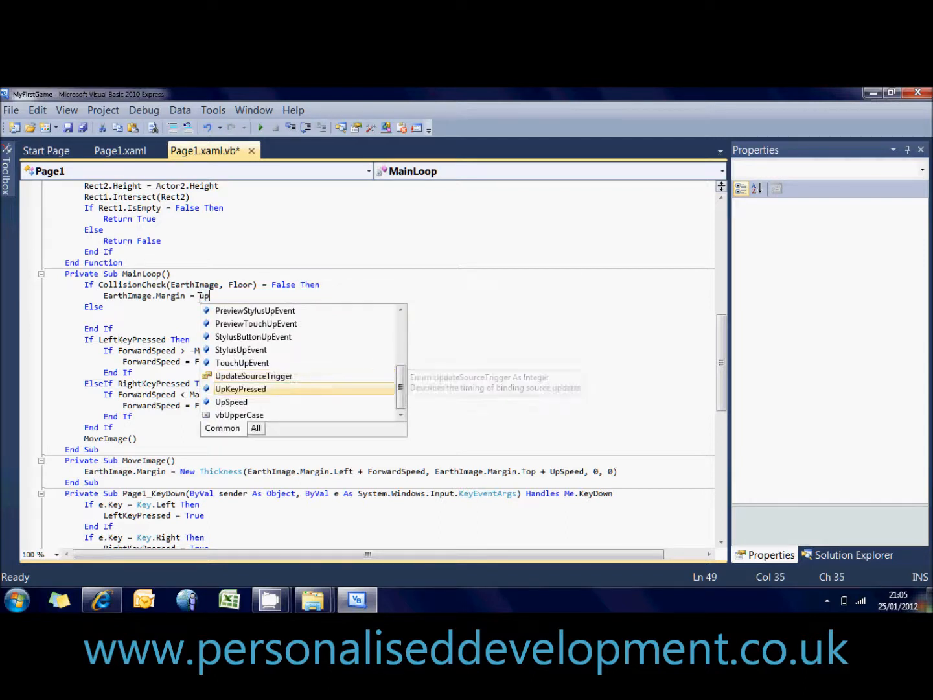
pyautogui.press('Tab')
pyautogui.write('= up')
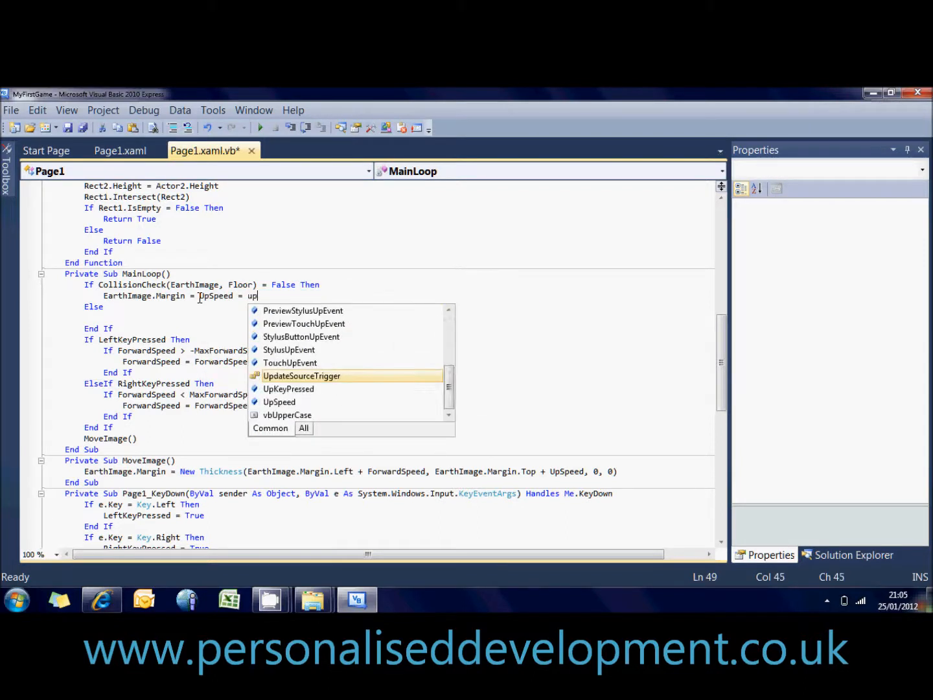
pyautogui.press('Down')
pyautogui.press('Down')
pyautogui.press('Tab')
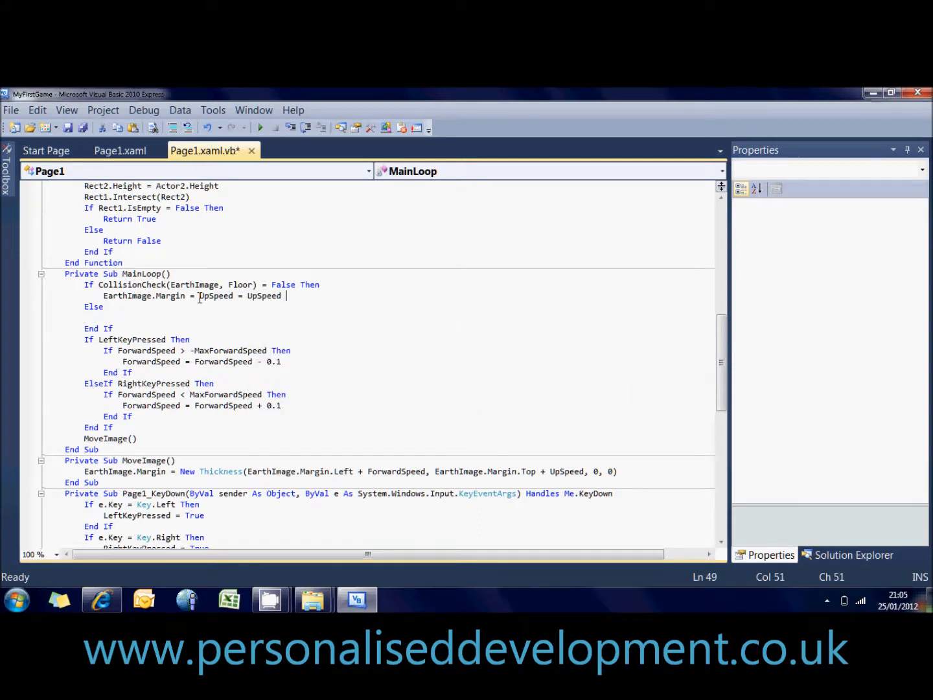
pyautogui.write('- ')
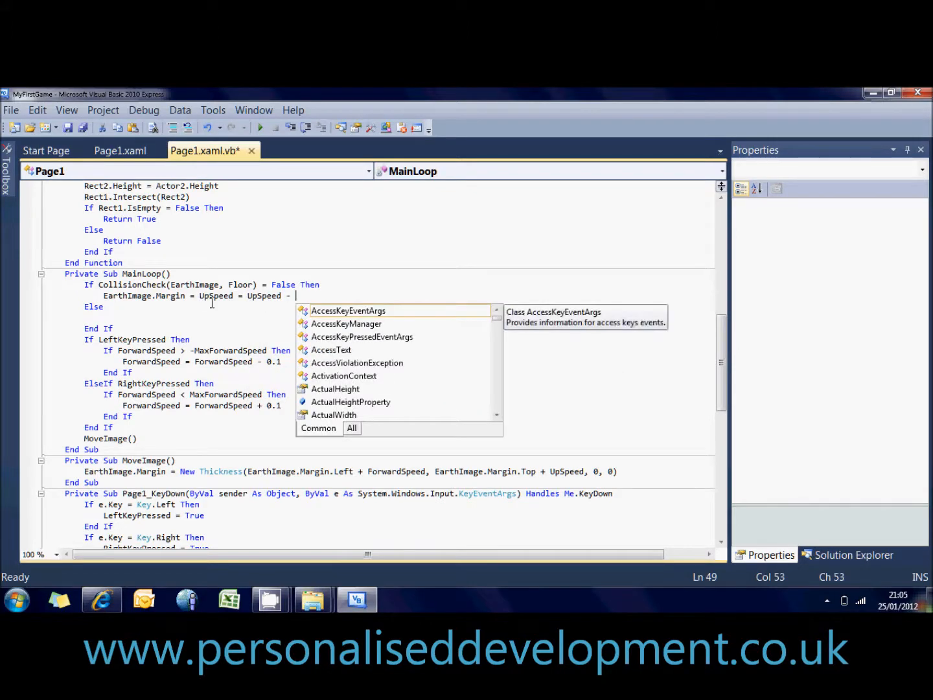
pyautogui.write('1')
pyautogui.press('BackSpace')
pyautogui.write('0')
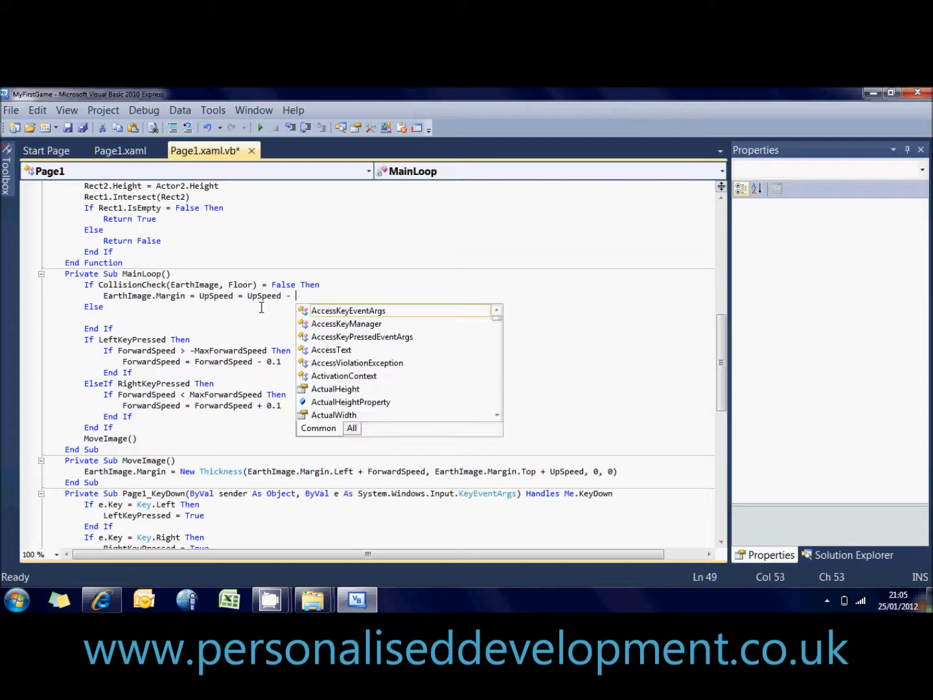
pyautogui.write('.1')
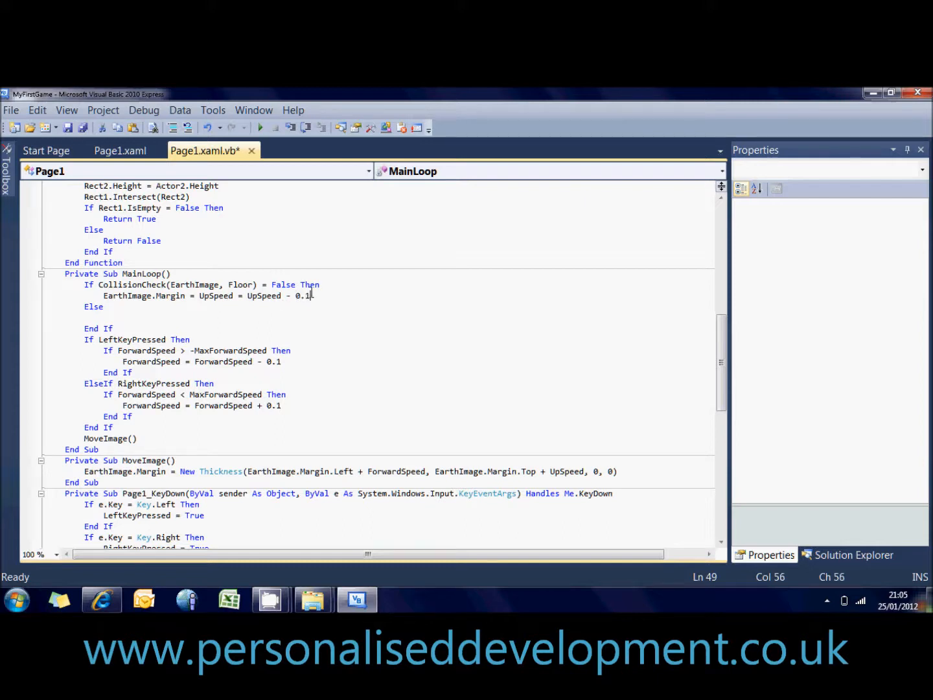
pyautogui.click(348, 284)
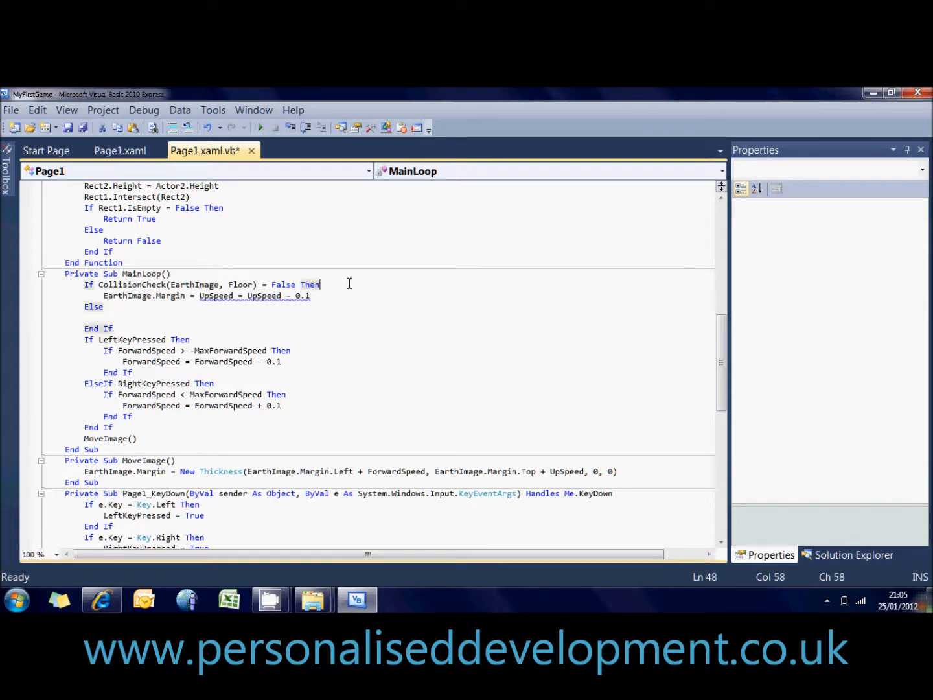
# Step: Remove the leftover EarthImage.Margin text and minus sign, then open a line after Then
pyautogui.click(245, 297)
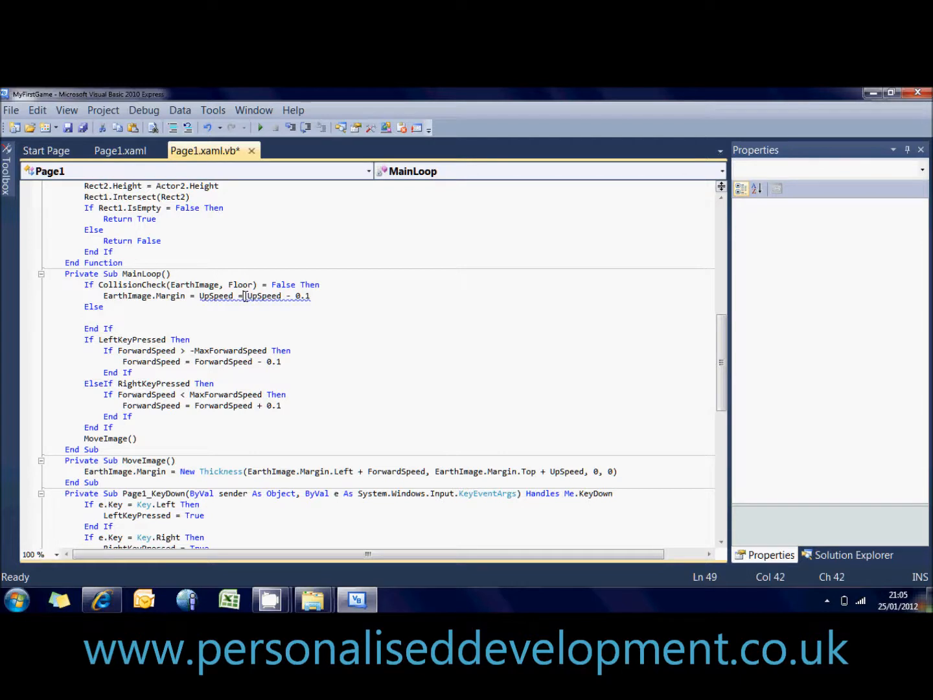
pyautogui.moveTo(191, 296); pyautogui.dragTo(106, 296)
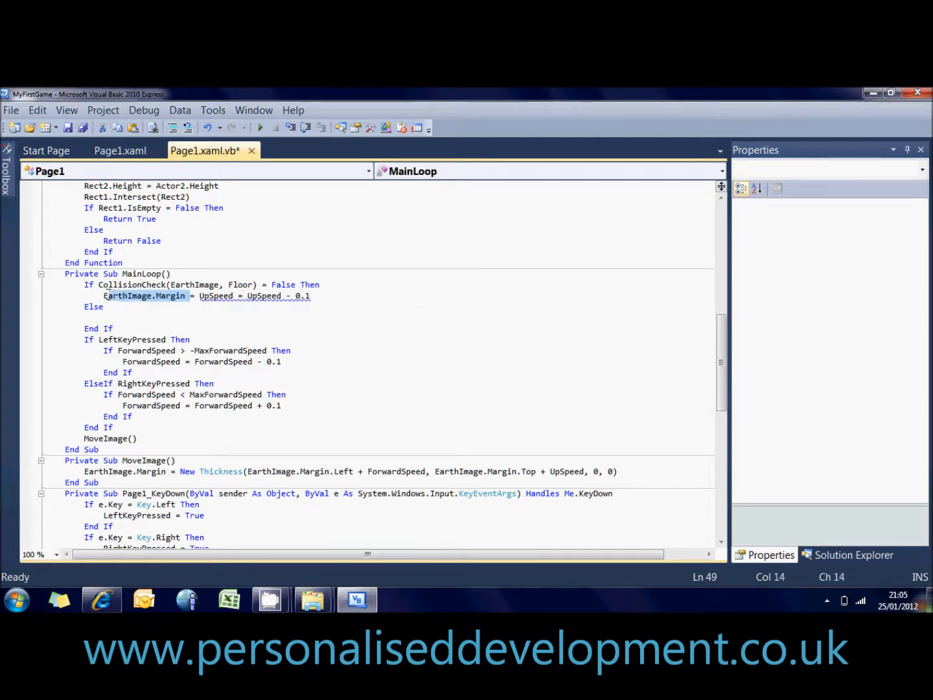
pyautogui.press('Delete')
pyautogui.press('Delete')
pyautogui.press('Delete')
pyautogui.press('Down')
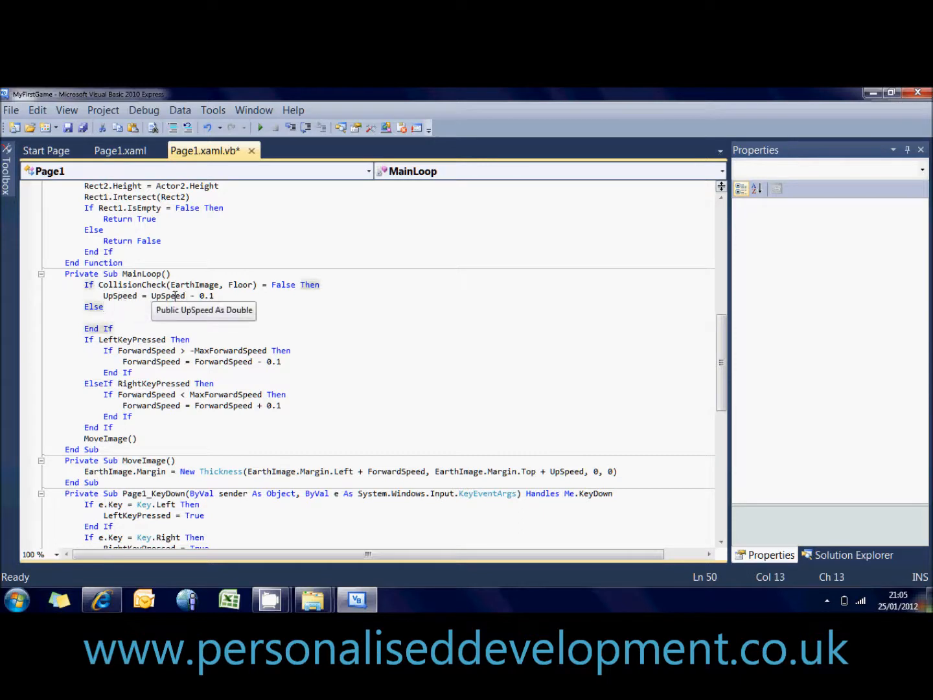
pyautogui.click(223, 296)
pyautogui.press('Down')
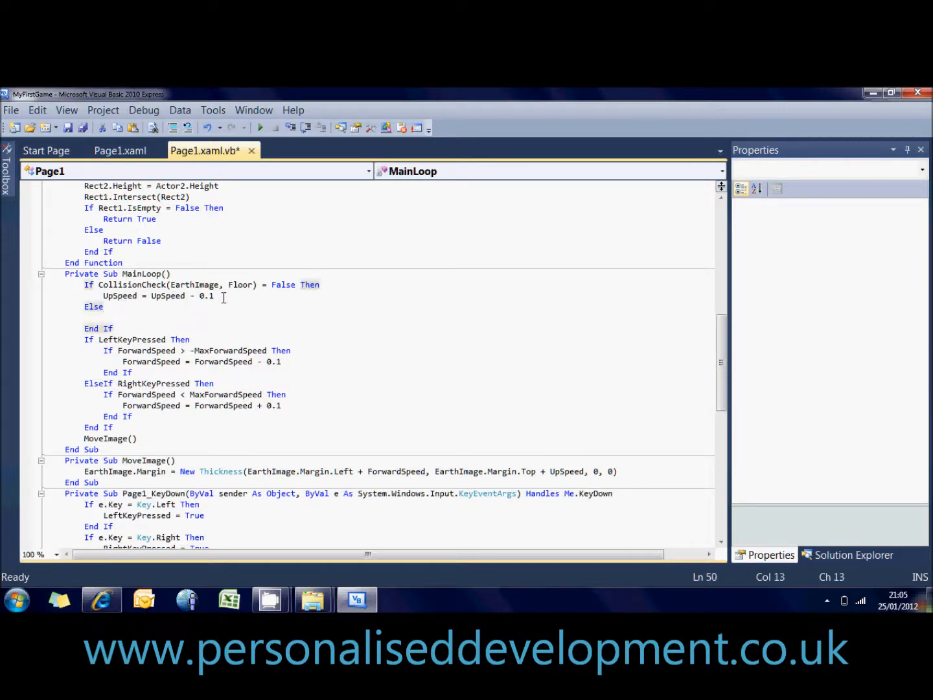
pyautogui.click(222, 296)
pyautogui.click(196, 295)
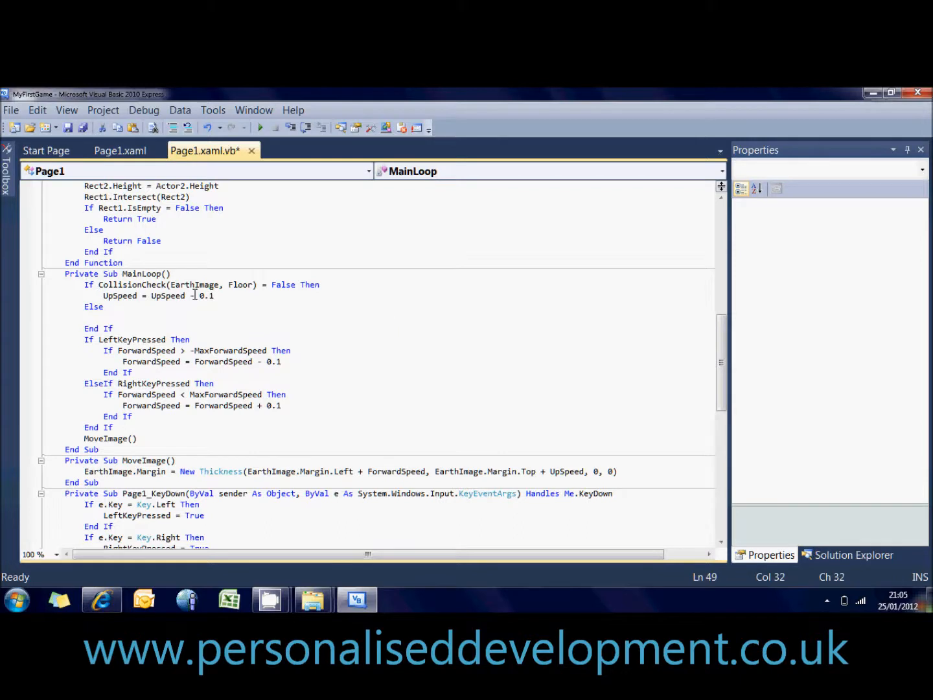
pyautogui.press('BackSpace')
pyautogui.write('+')
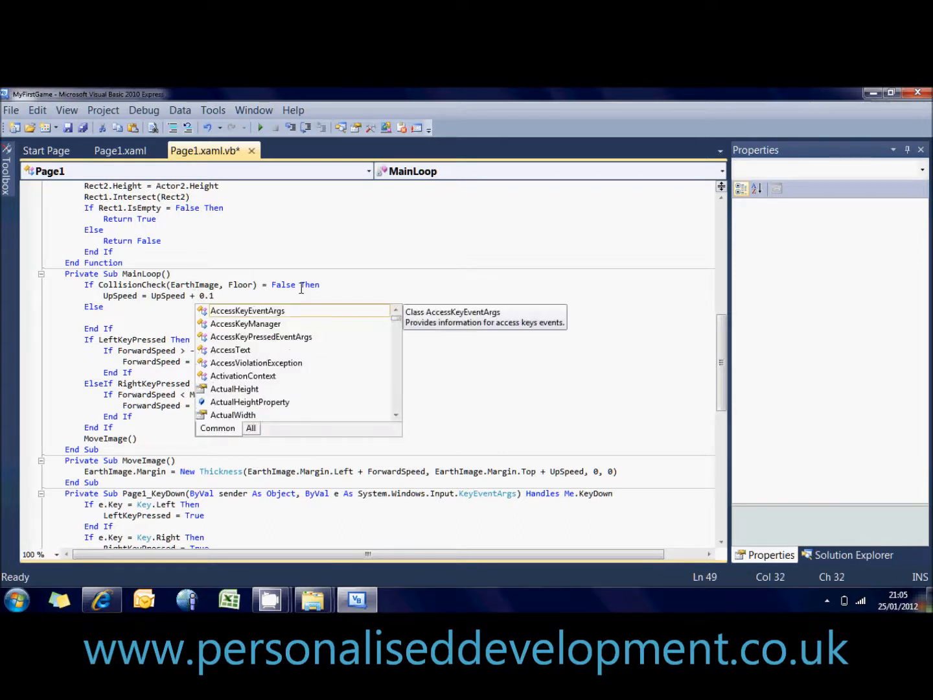
pyautogui.click(324, 284)
pyautogui.press('Return')
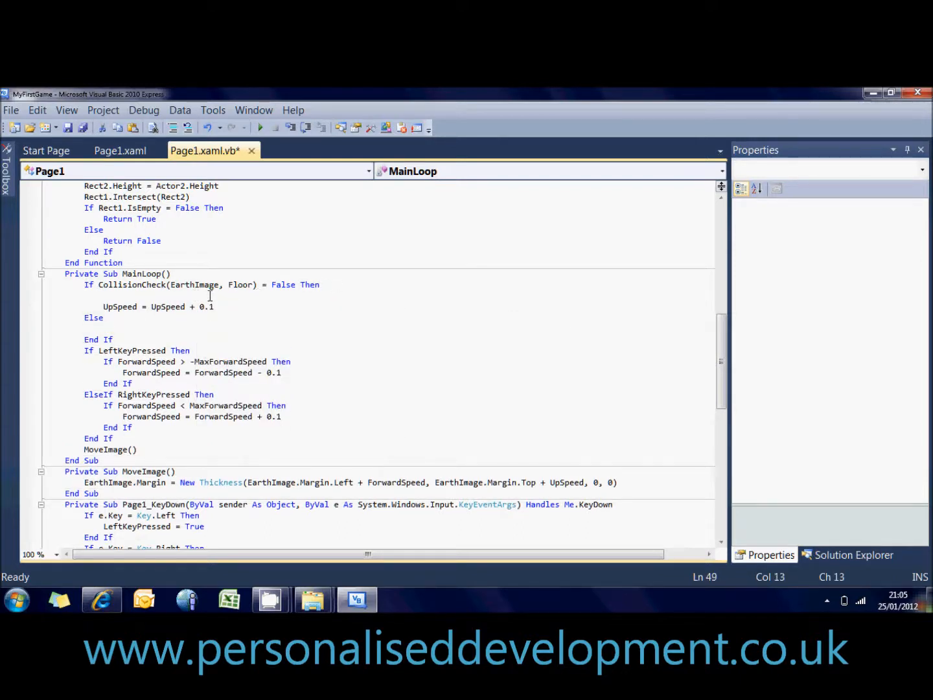
pyautogui.write('If ')
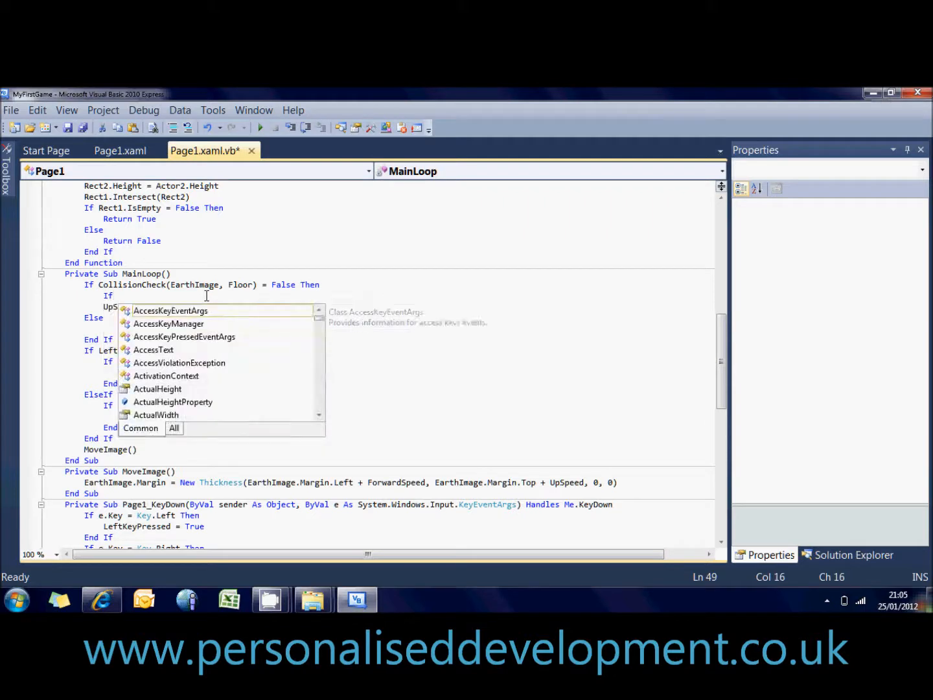
pyautogui.write('u')
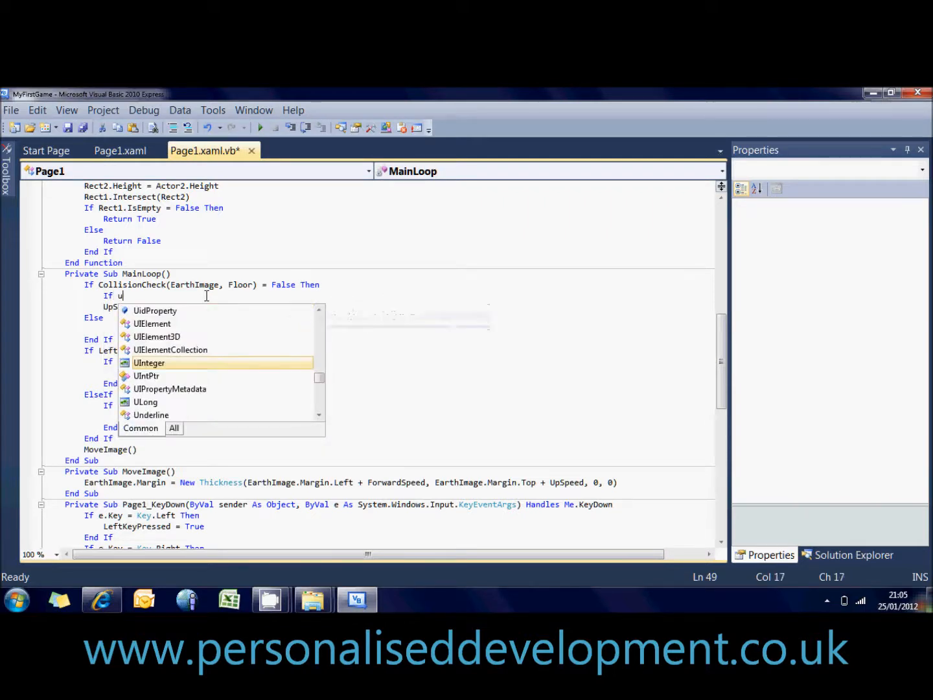
pyautogui.write('pp')
# Step: Wrap 'UpSpeed = UpSpeed + 0.1' in 'If UpSpeed < MaxDownSpeed Then … End If'
pyautogui.press('BackSpace')
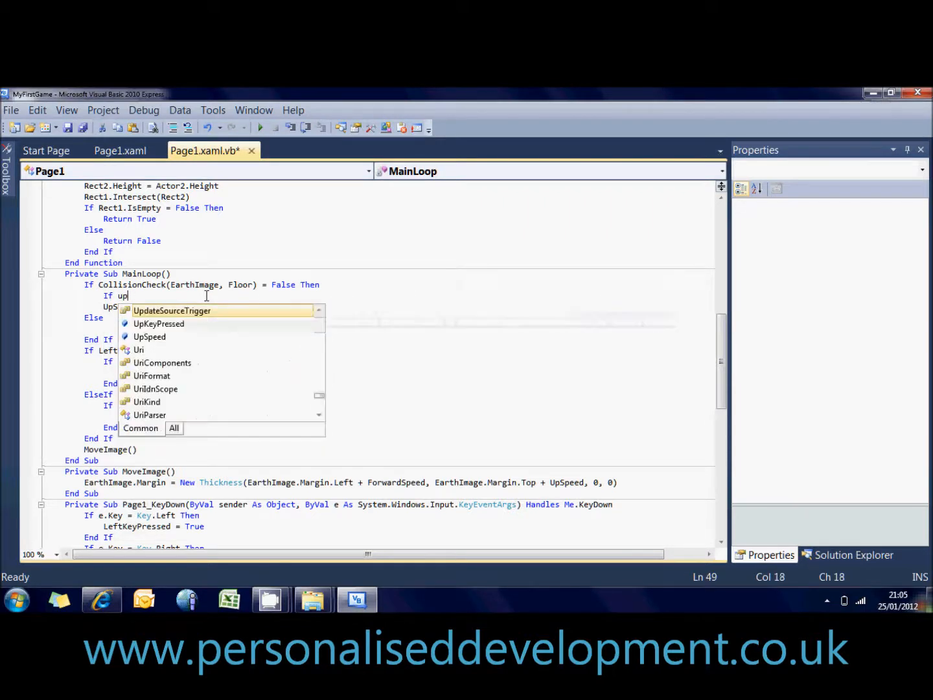
pyautogui.write('s ')
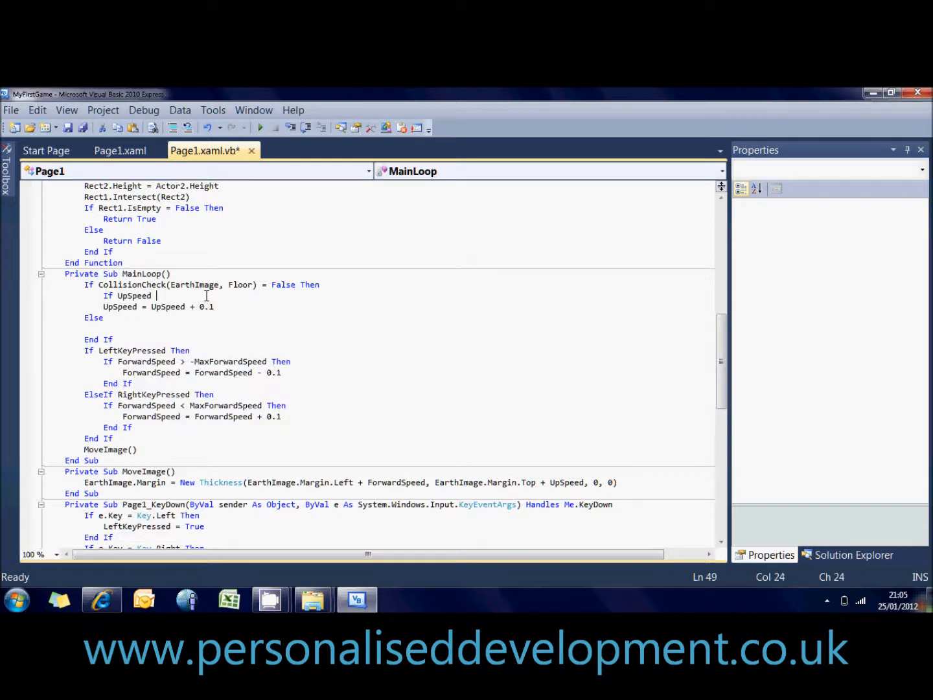
pyautogui.write('< ma')
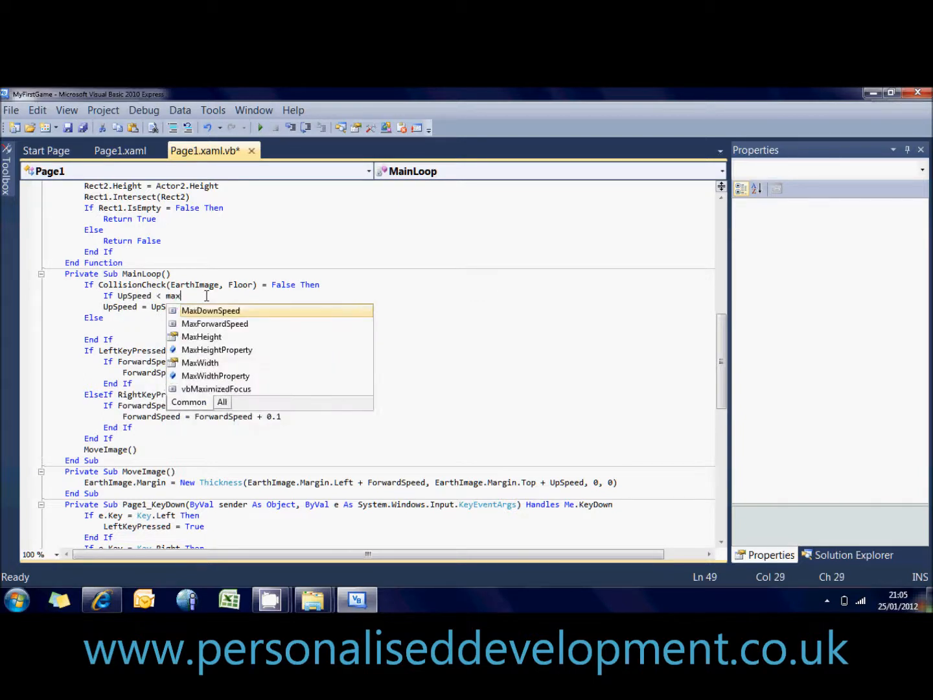
pyautogui.write('x')
pyautogui.press('Down')
pyautogui.press('Tab')
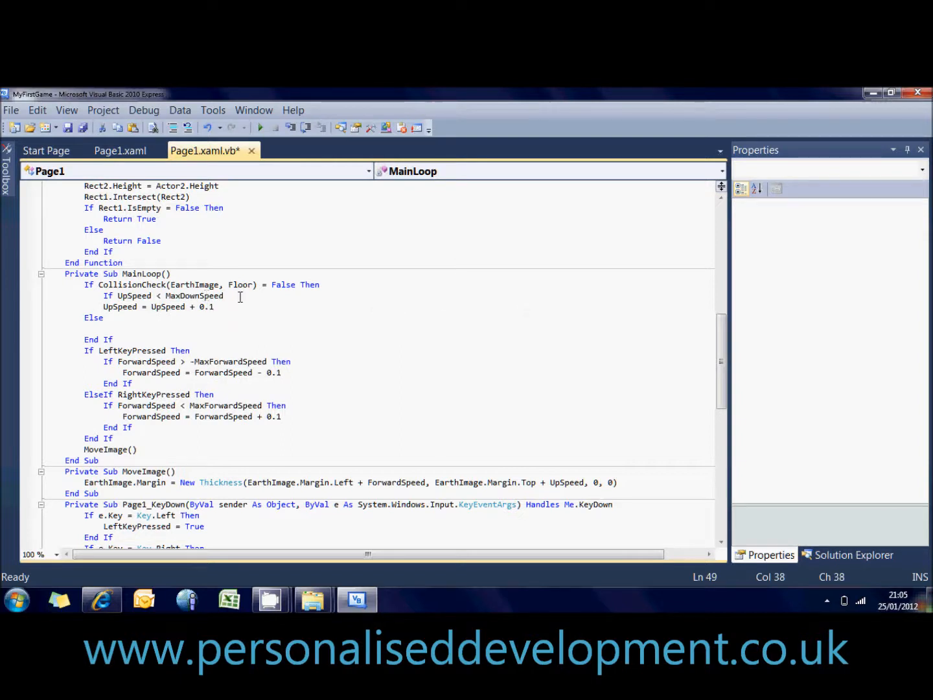
pyautogui.write(' Then')
pyautogui.press('Return')
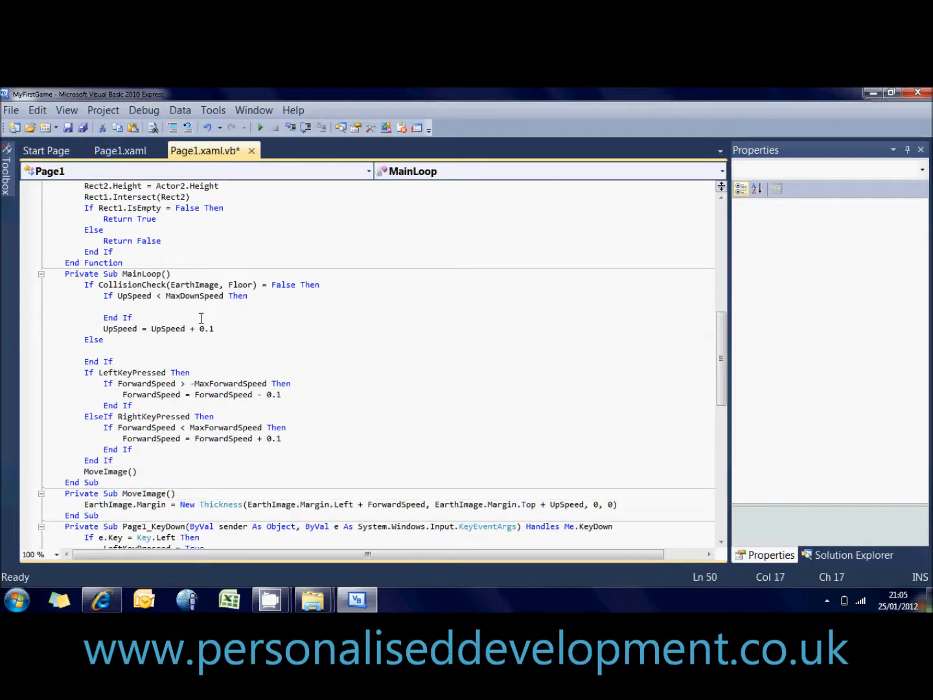
pyautogui.keyDown('shift'); pyautogui.click(191, 315); pyautogui.keyUp('shift')
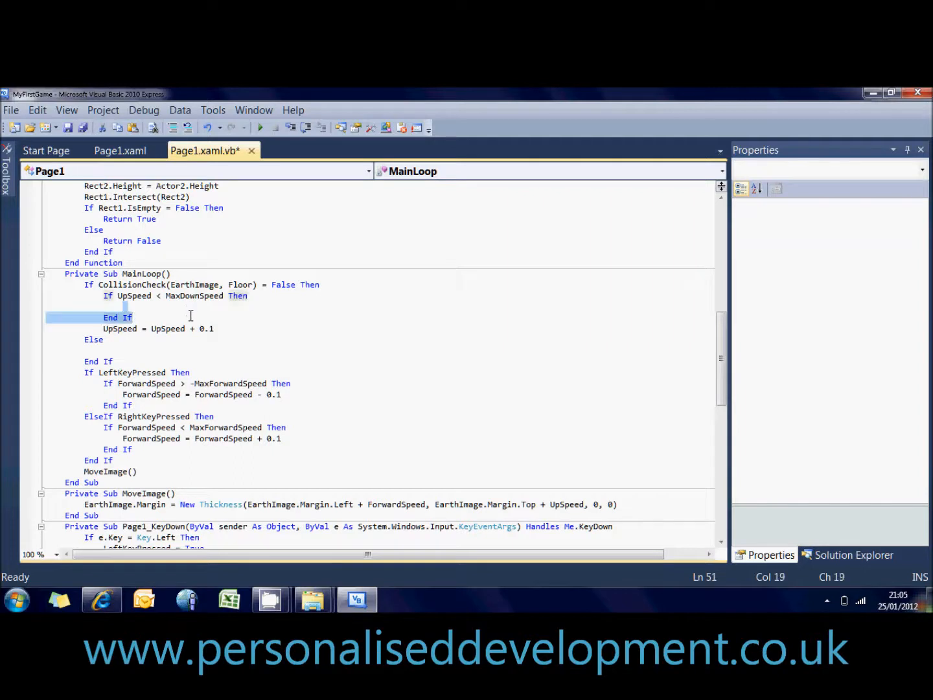
pyautogui.hotkey('ctrl', 'x')
pyautogui.click(233, 328)
pyautogui.hotkey('ctrl', 'v')
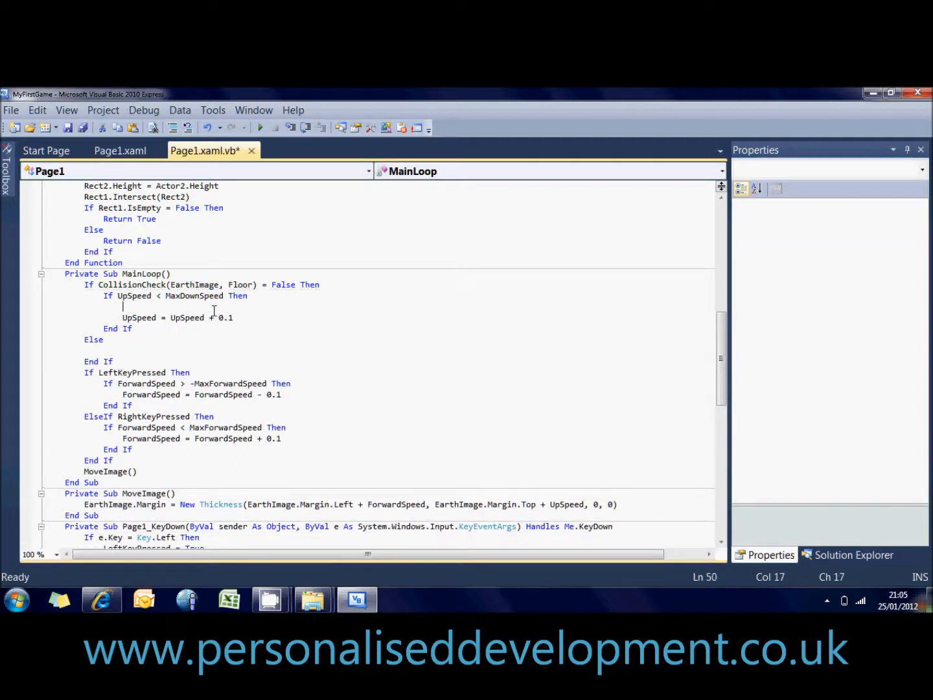
pyautogui.hotkey('ctrl', 'shift', 'l')
# Step: Keep the speed-cap block in place and add 'UpSpeed = 0' under the Else branch
pyautogui.click(139, 320)
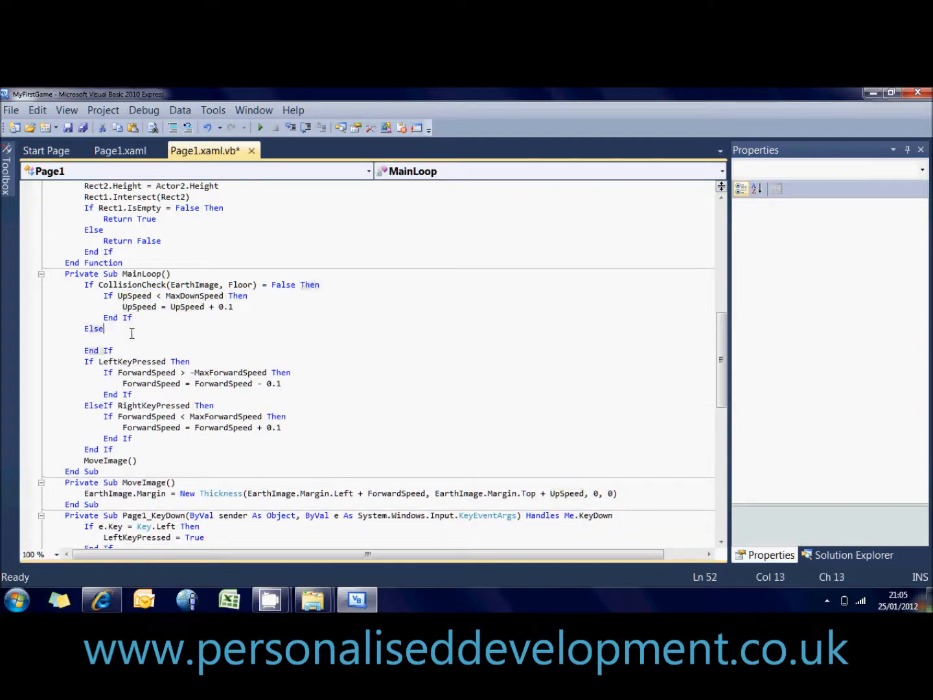
pyautogui.moveTo(134, 318); pyautogui.dragTo(26, 300)
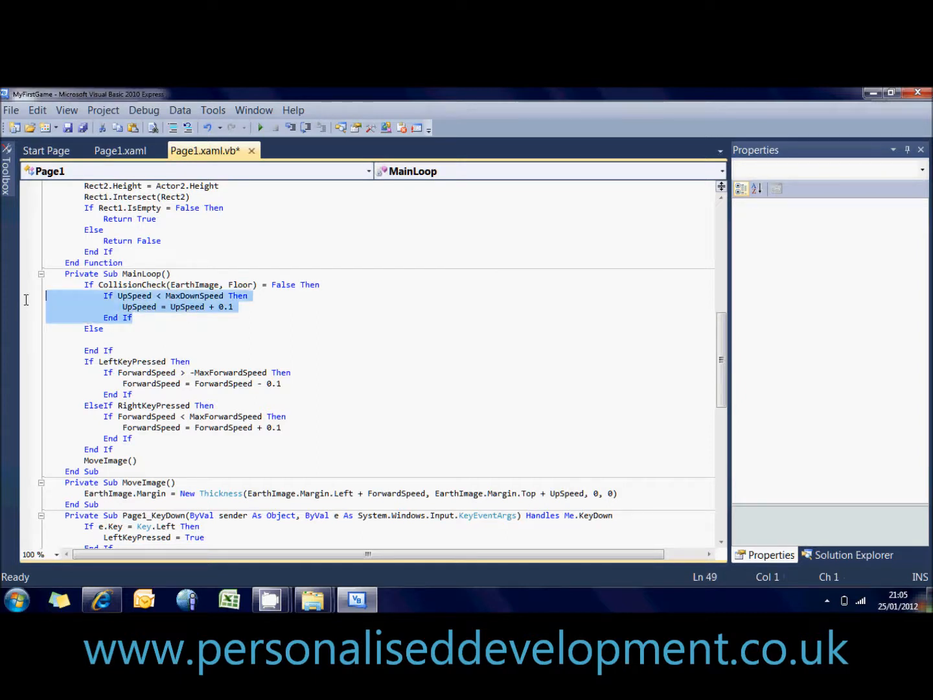
pyautogui.hotkey('ctrl', 'x')
pyautogui.hotkey('ctrl', 'z')
pyautogui.click(124, 339)
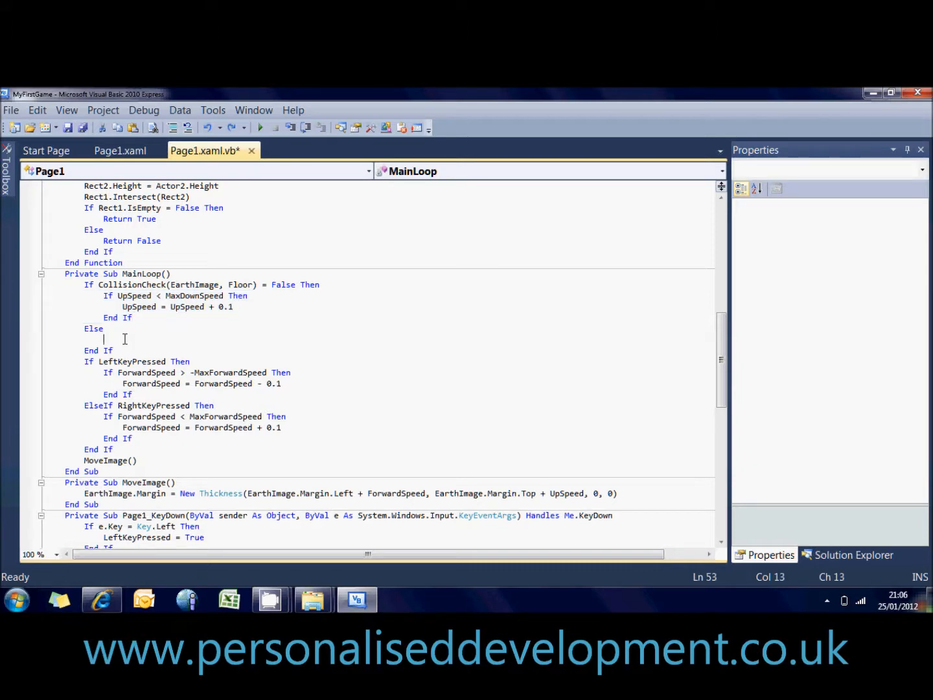
pyautogui.write('UpSpeed')
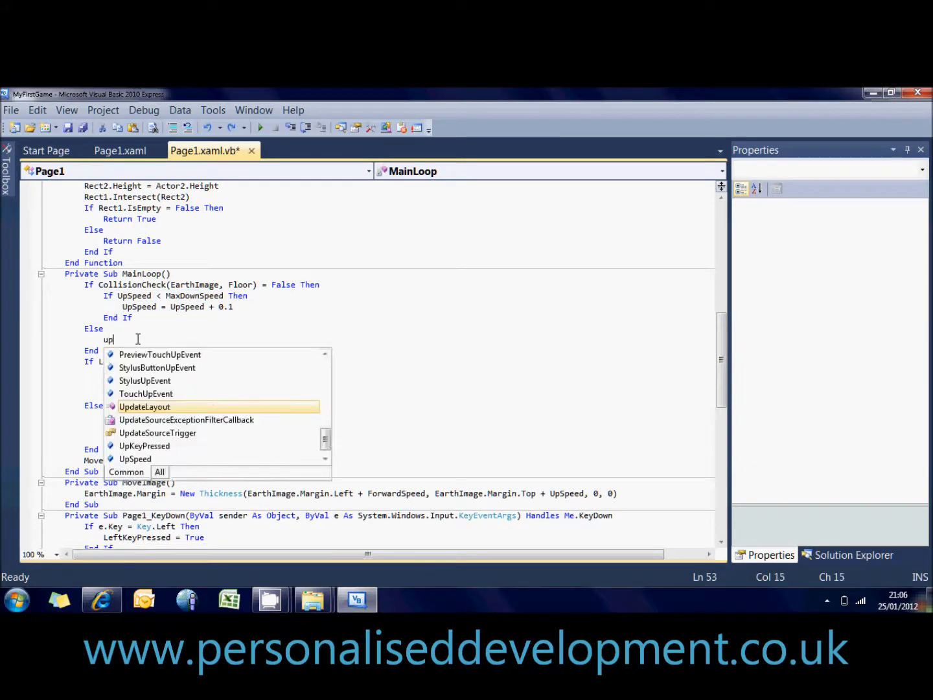
pyautogui.write(' =')
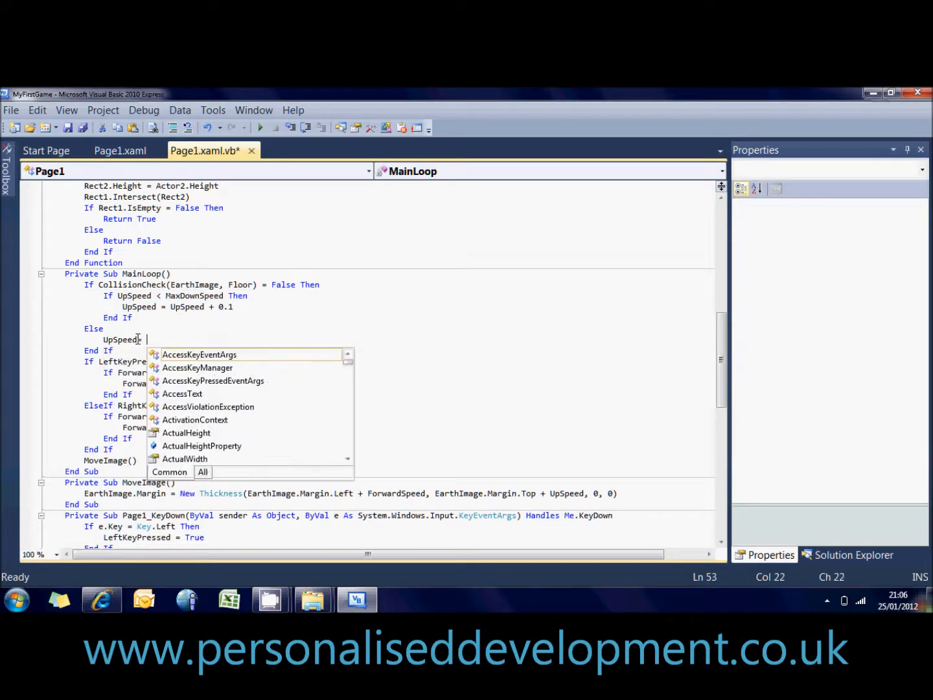
pyautogui.write(' 0')
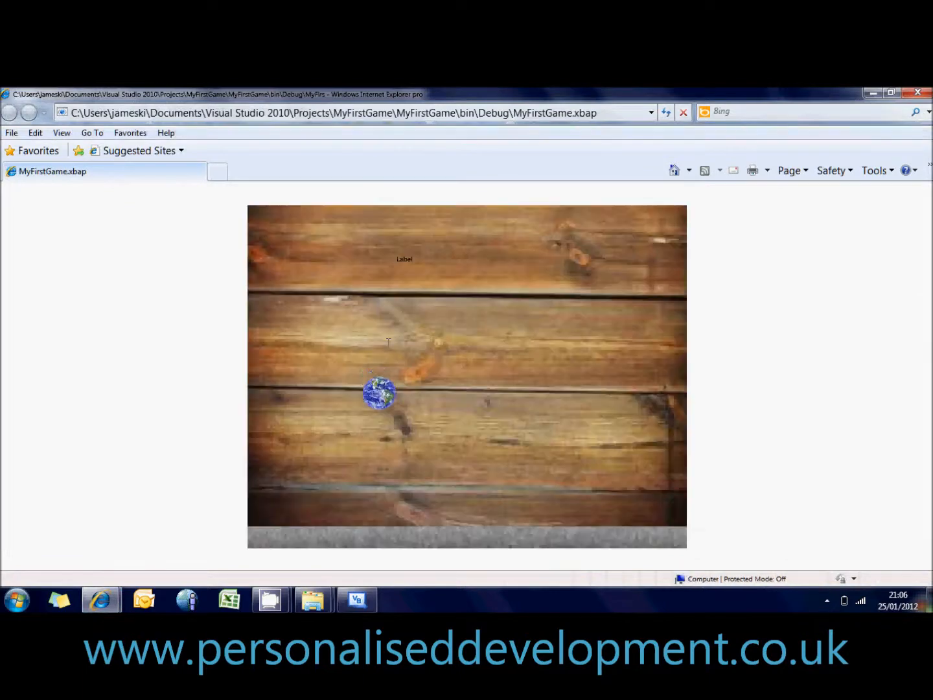
# Step: Move the Earth right along the floor in the test run until it leaves the view
pyautogui.press('Right')
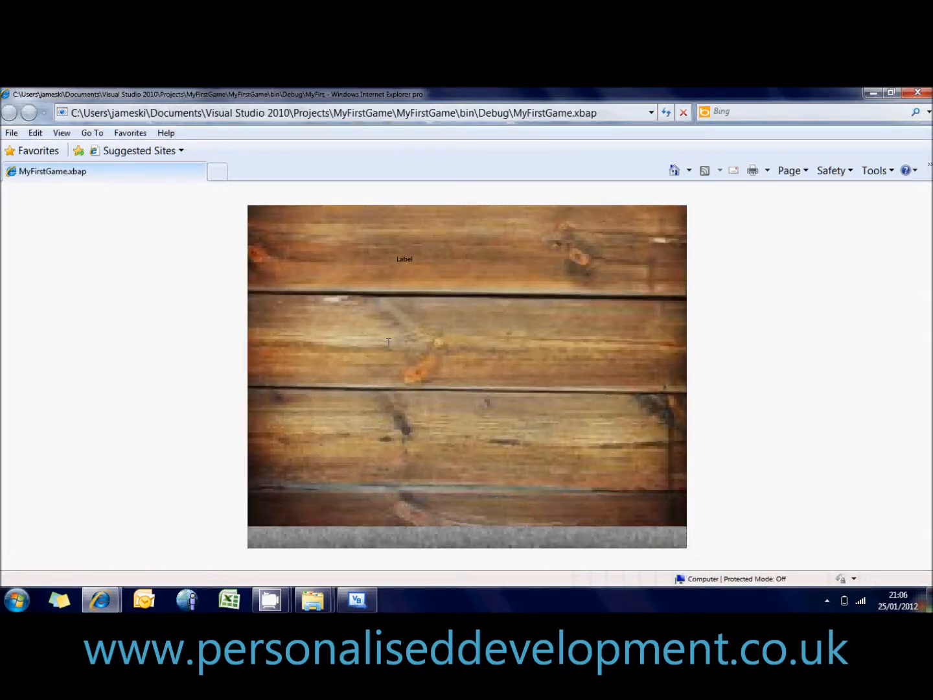
# Step: Stop debugging and switch to the Page1.xaml visual layout
pyautogui.hotkey('alt', 'Tab')
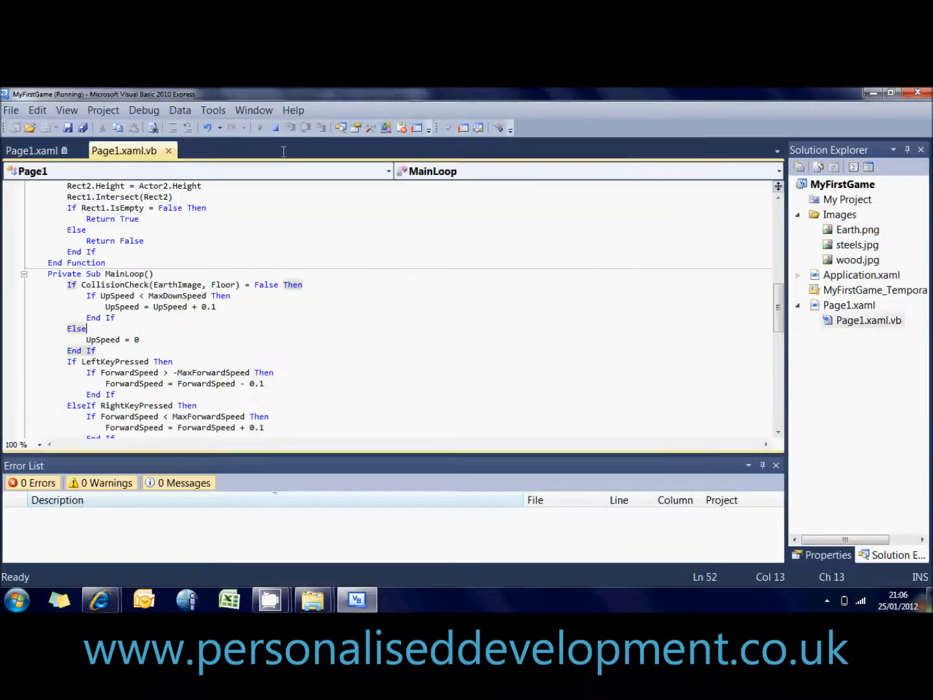
pyautogui.click(277, 128)
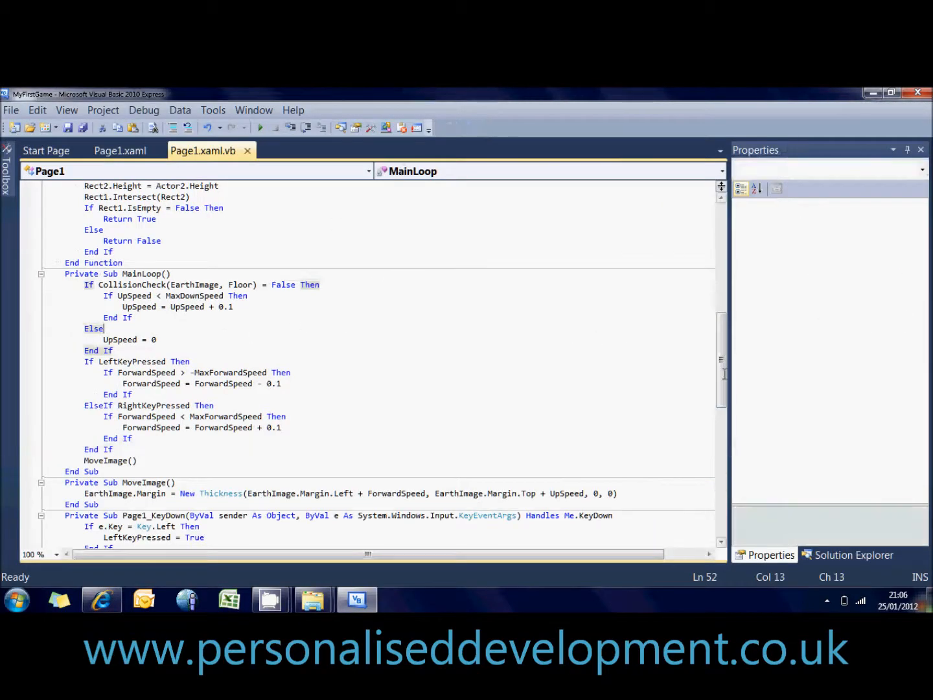
pyautogui.moveTo(722, 364); pyautogui.dragTo(722, 204)
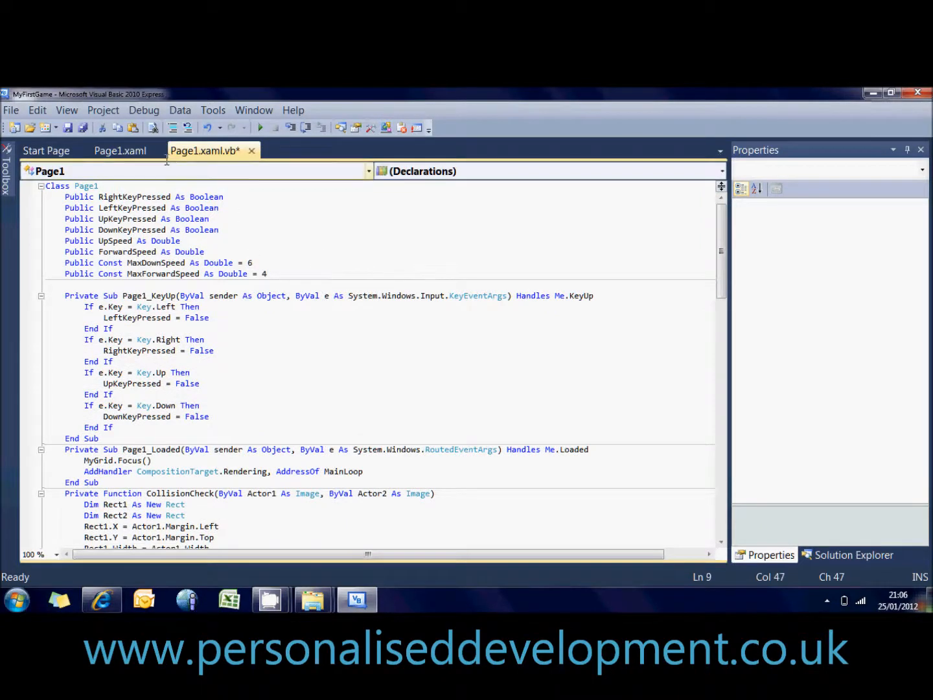
pyautogui.click(119, 150)
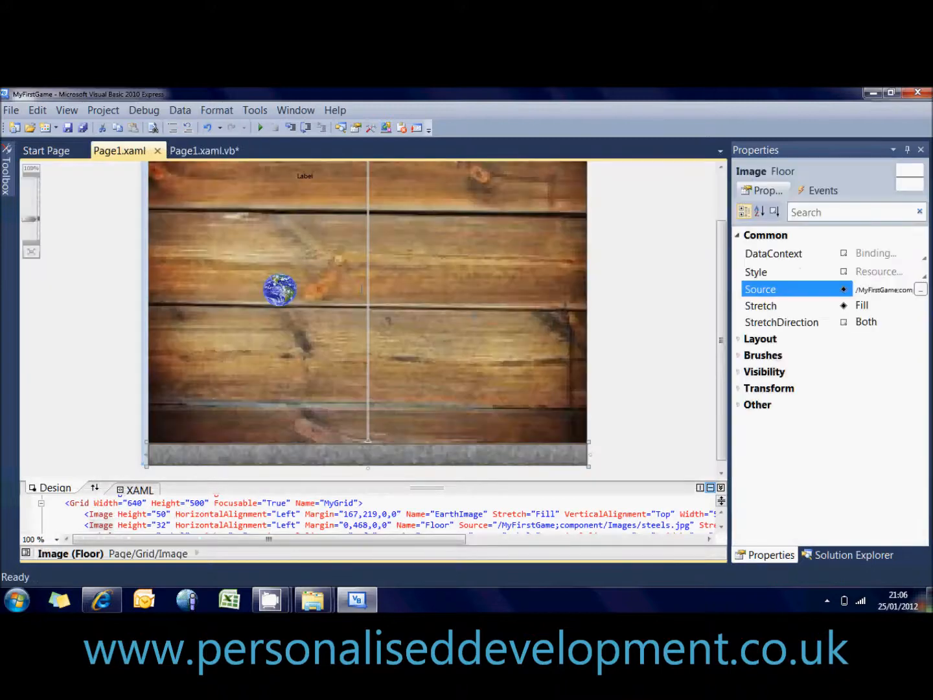
# Step: Move EarthImage to the top centre of the canvas and relaunch the game
pyautogui.moveTo(311, 223); pyautogui.dragTo(400, 188)
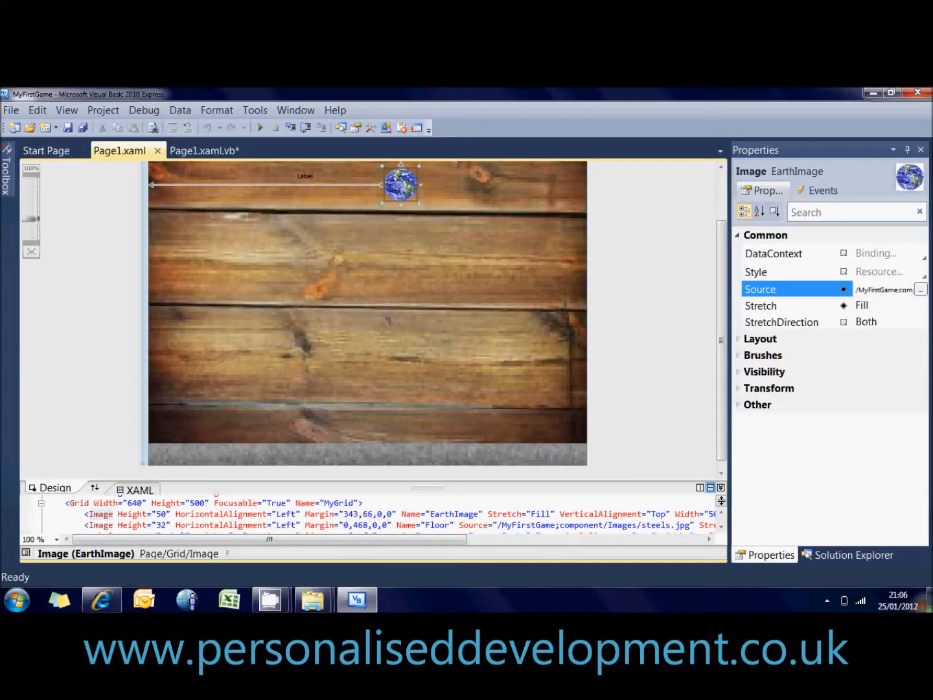
pyautogui.click(305, 176)
pyautogui.click(368, 453)
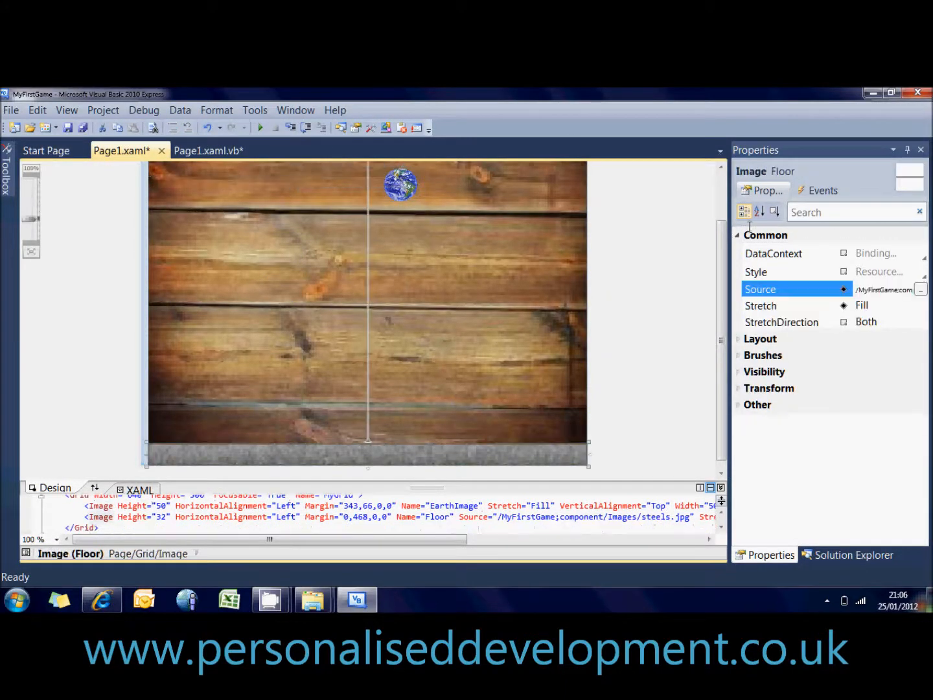
pyautogui.scroll(1, 722, 262)
pyautogui.click(358, 208)
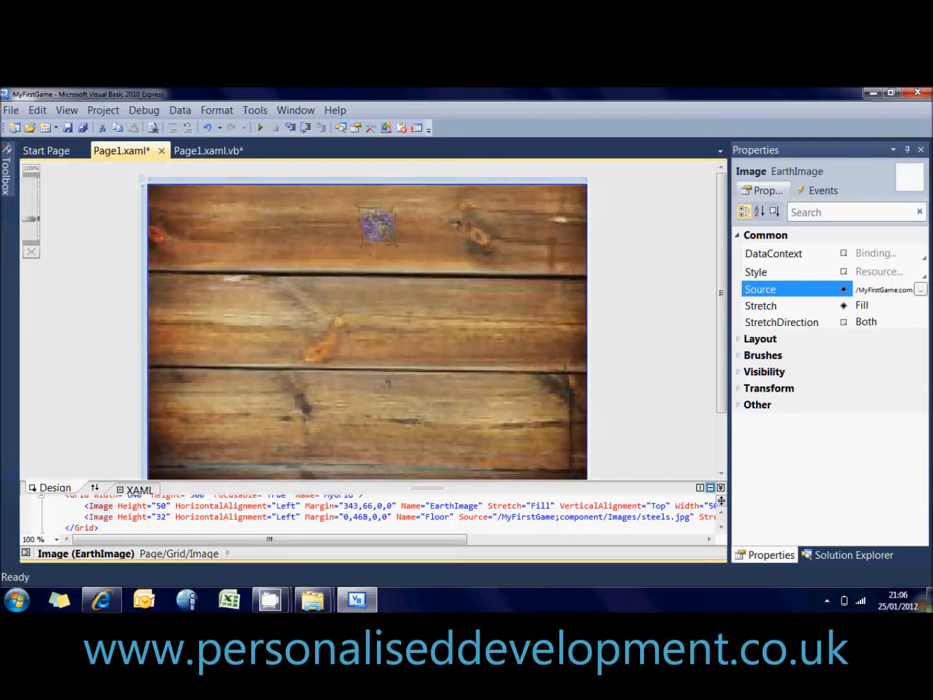
pyautogui.click(145, 178)
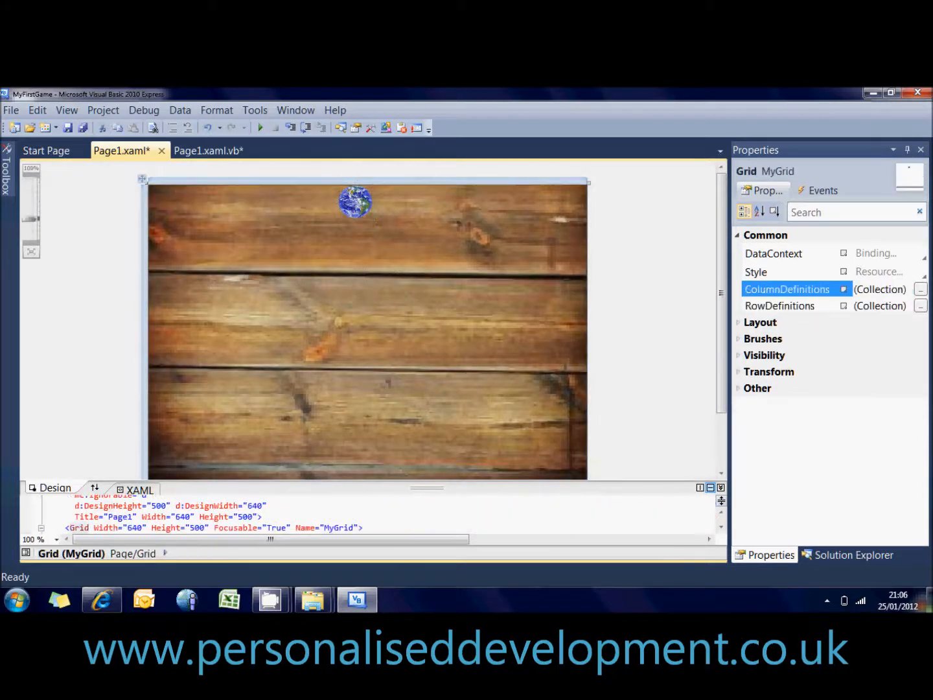
pyautogui.press('F5')
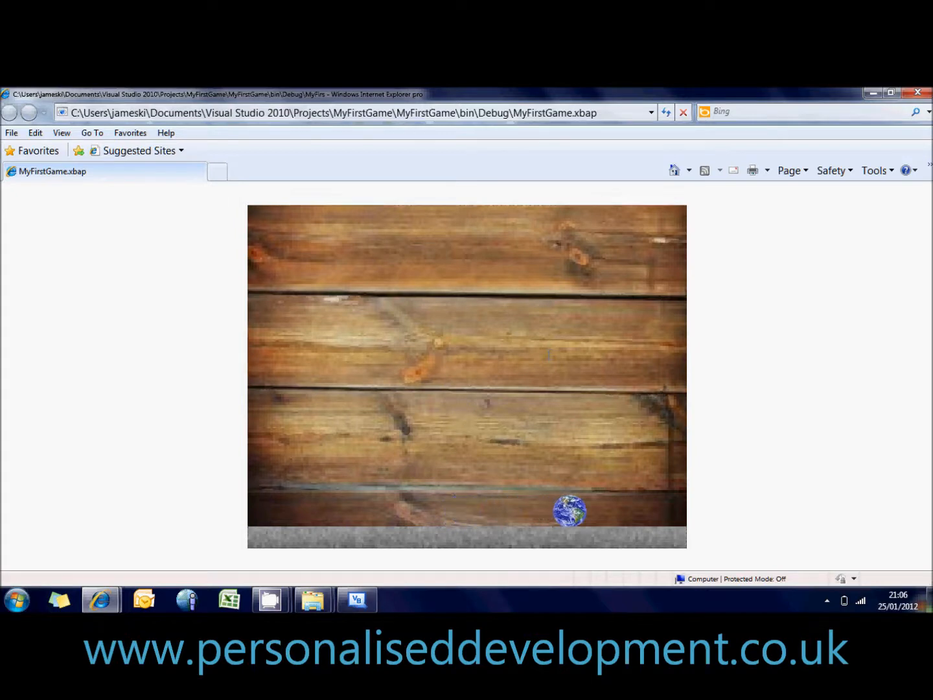
# Step: Steer the Earth left and right along the floor with the arrow keys, keeping it in view
pyautogui.press('Left')
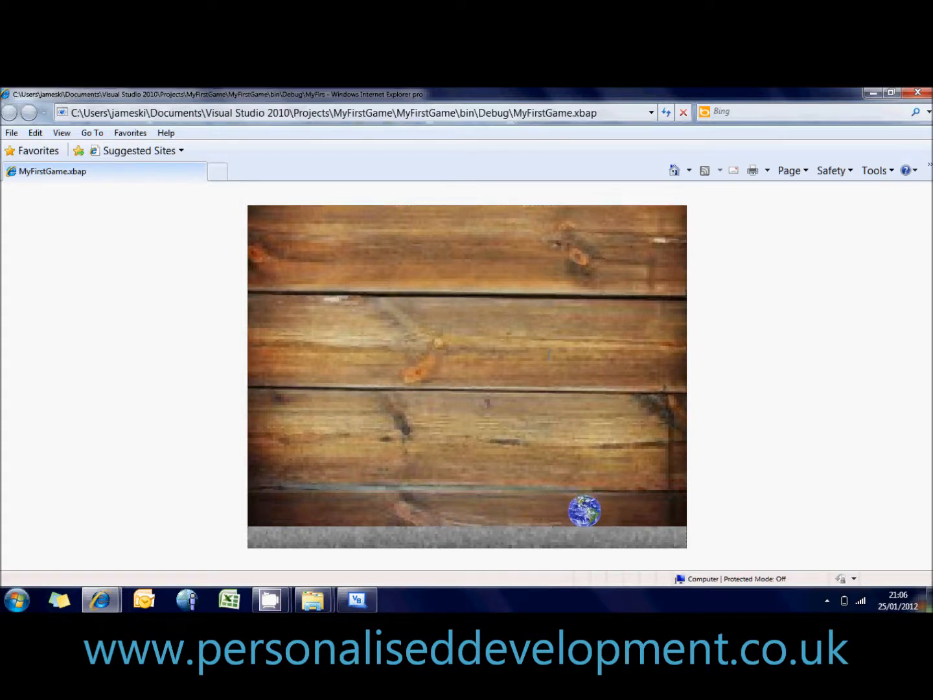
pyautogui.press('Left')
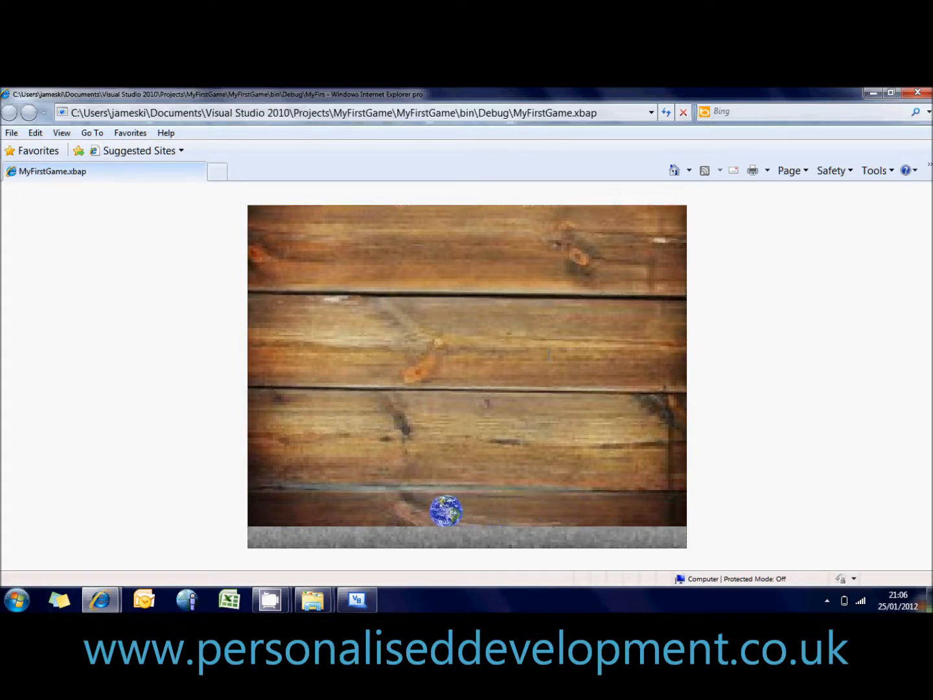
pyautogui.press('Right')
pyautogui.press('Left')
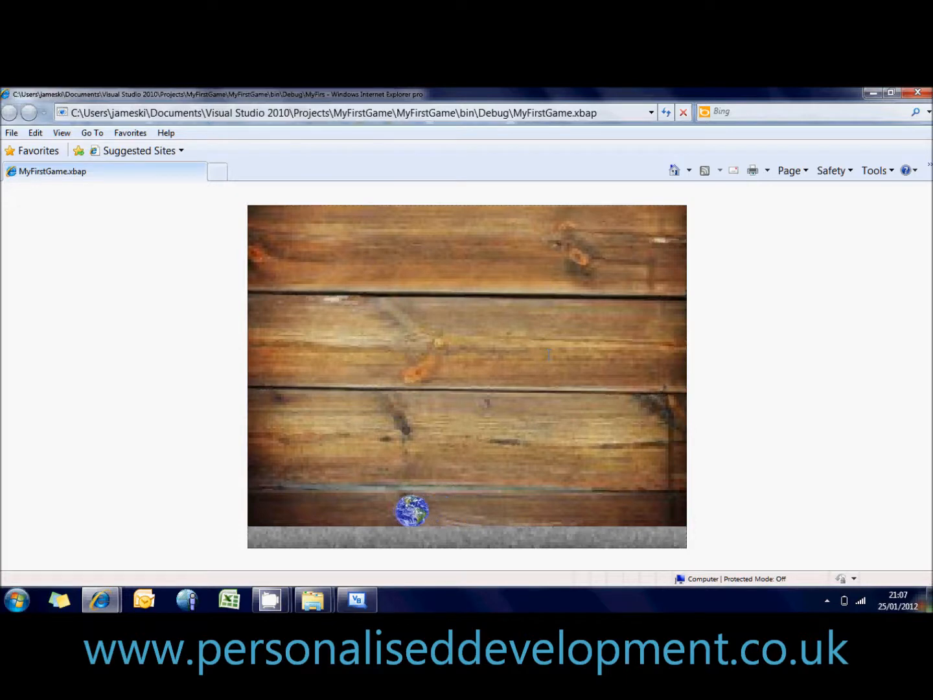
pyautogui.press('Right')
pyautogui.press('Left')
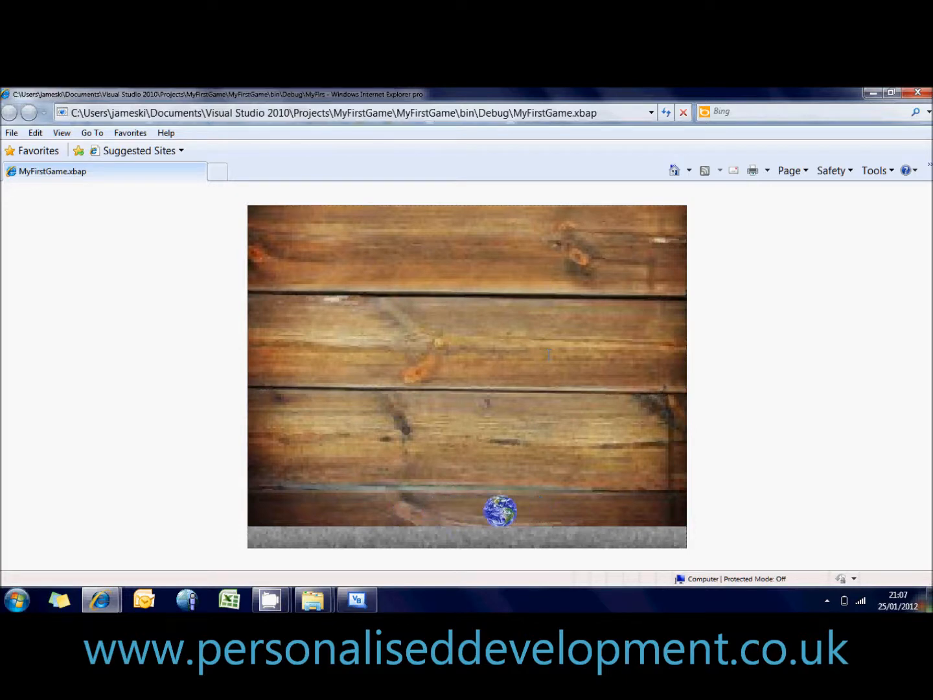
pyautogui.press('Right')
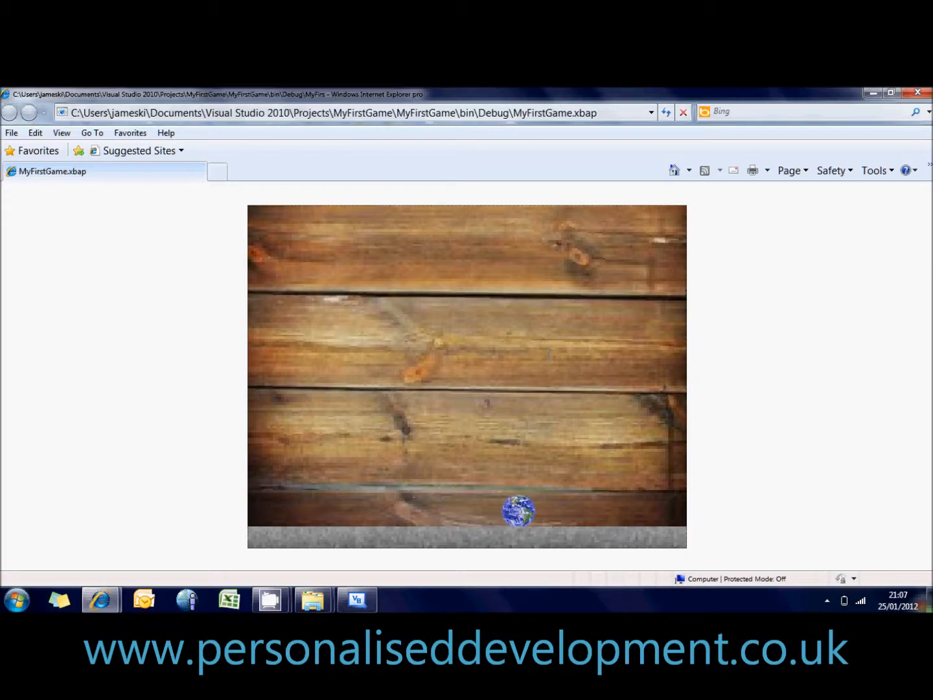